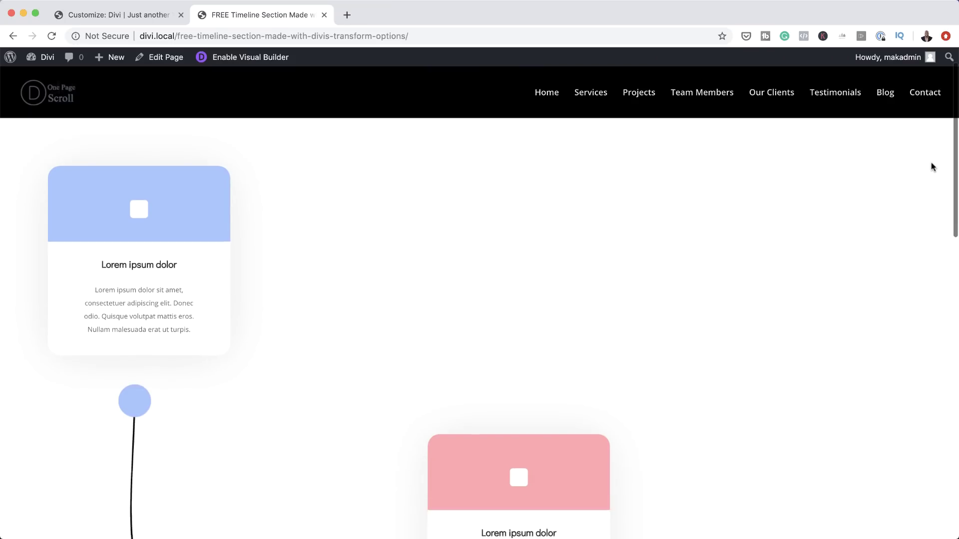
# Look over the finished timeline page, following its connected cards from the blue one to the purple one.
pyautogui.scroll(-6, 932, 167)
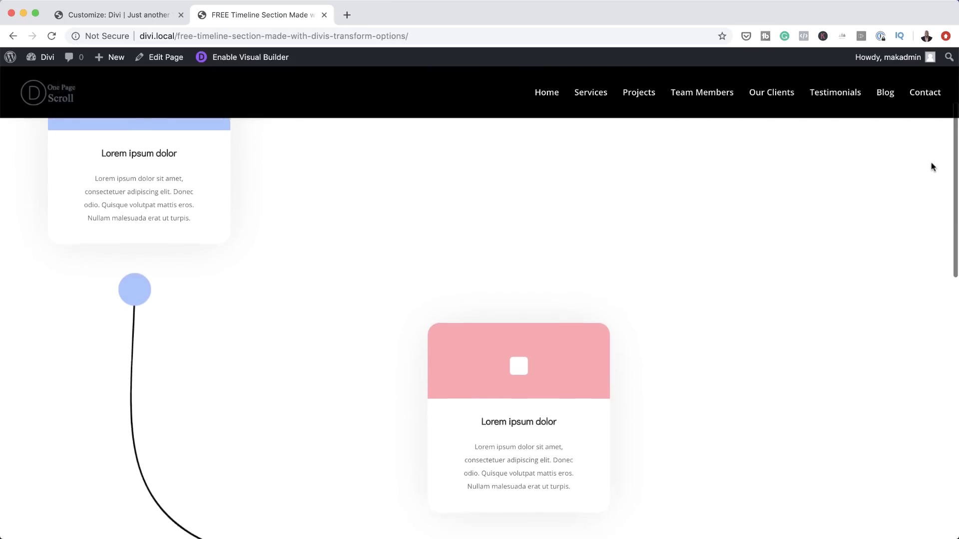
pyautogui.scroll(-8, 932, 167)
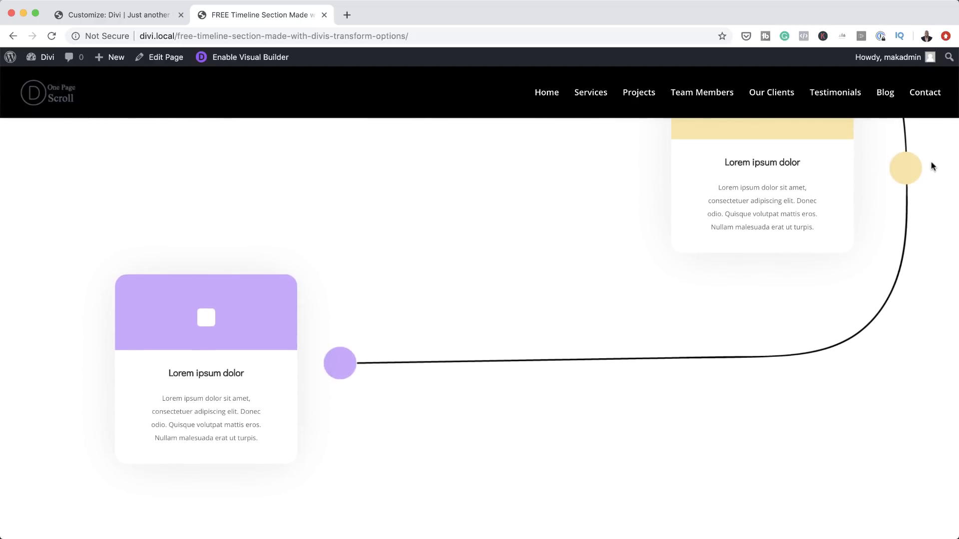
pyautogui.scroll(7, 932, 167)
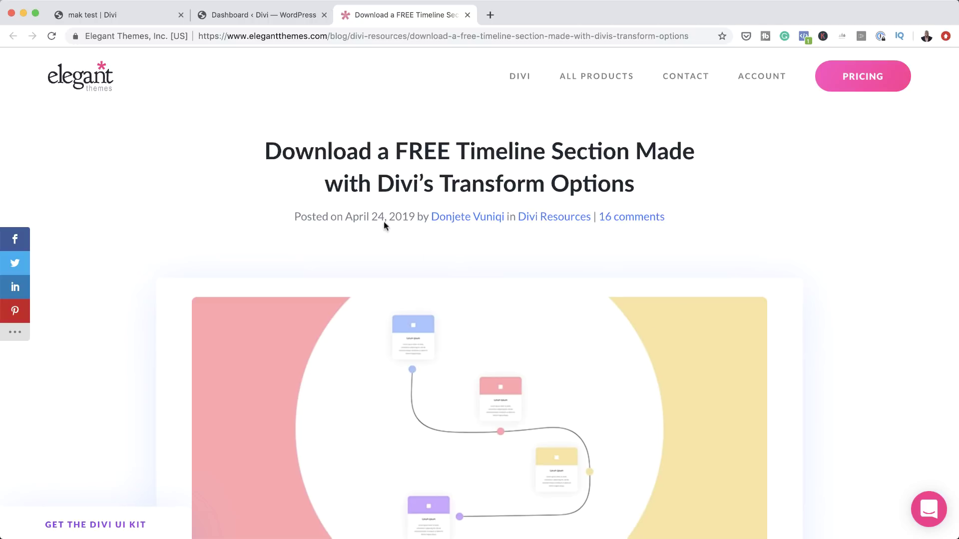
# Download the free timeline section layout files from the Elegant Themes post and dismiss the download notice.
pyautogui.scroll(-20, 702, 382)
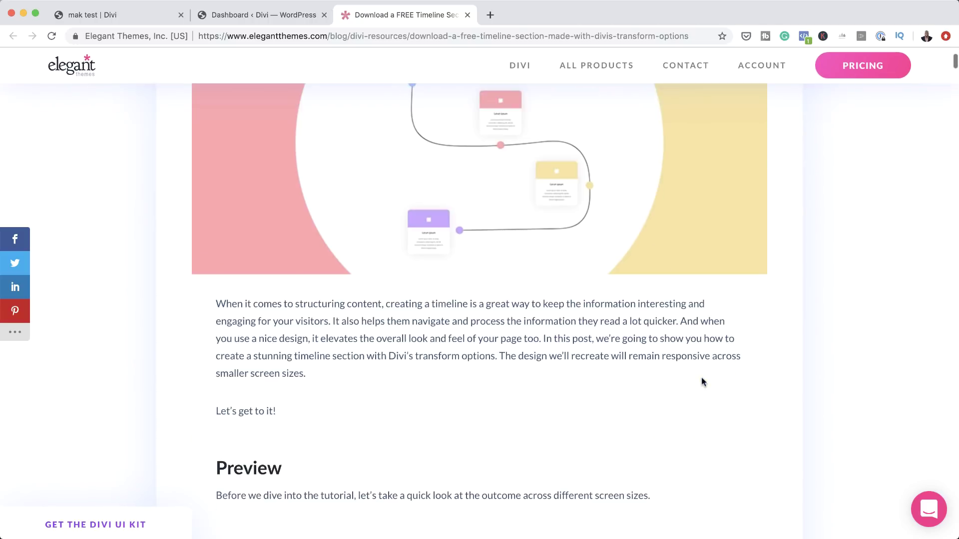
pyautogui.scroll(-15, 702, 382)
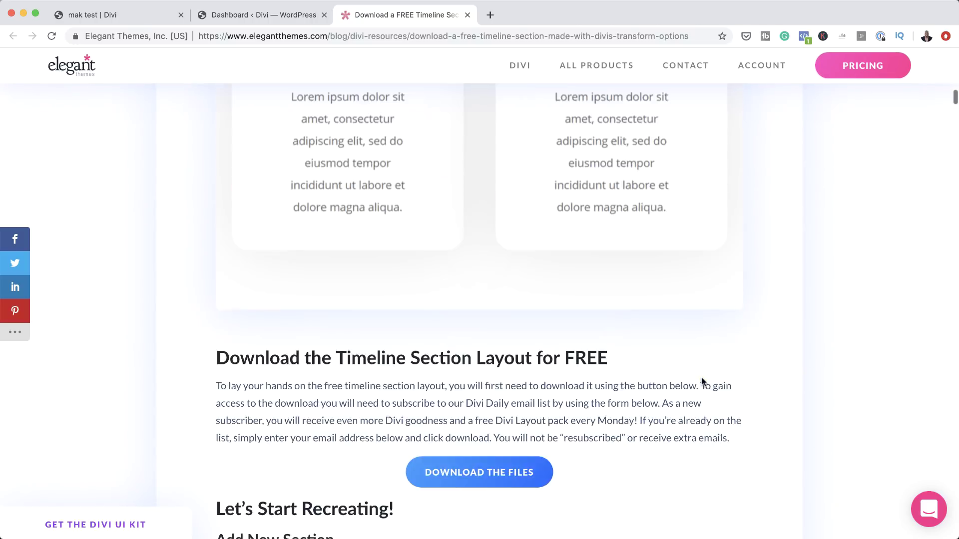
pyautogui.scroll(7, 702, 383)
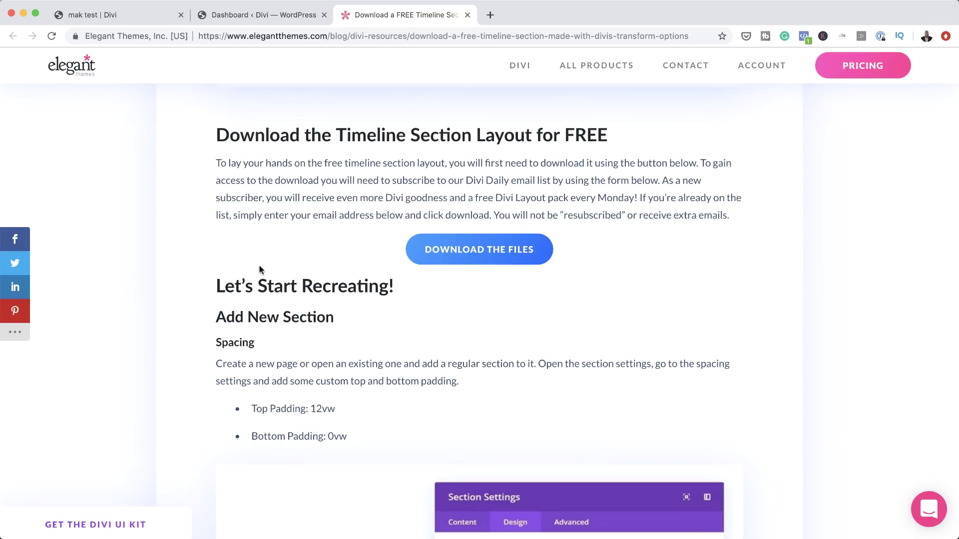
pyautogui.click(467, 250)
pyautogui.click(469, 251)
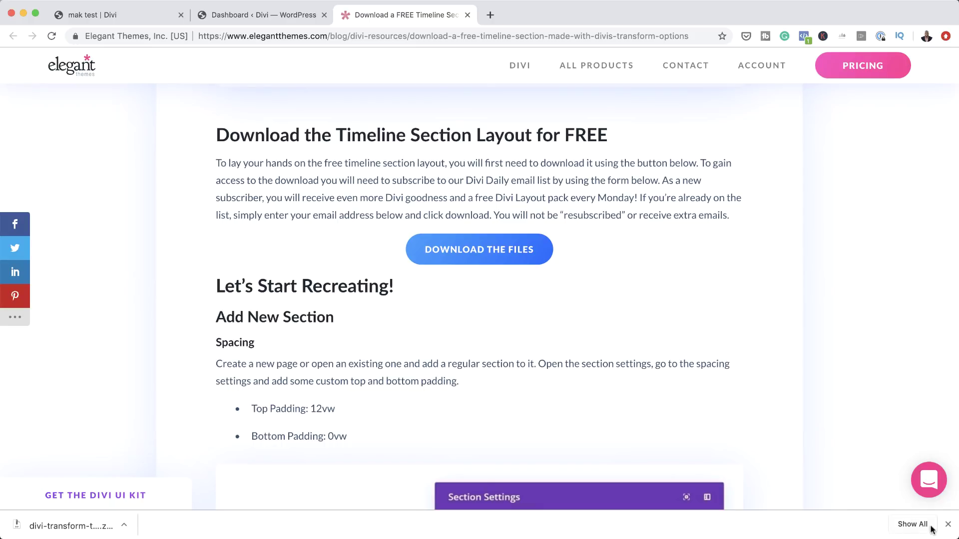
pyautogui.click(948, 524)
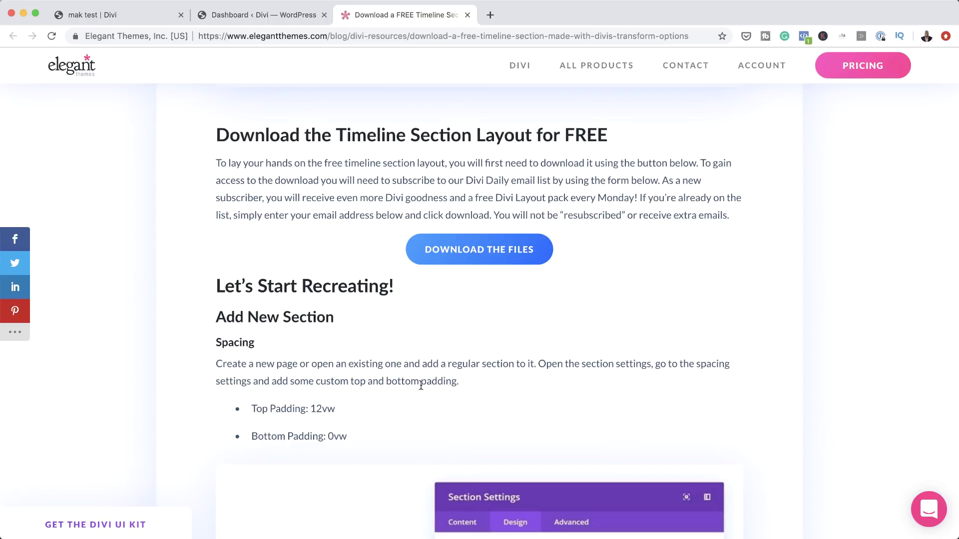
# Skim back through the post's preview images and close the post to return to the WordPress dashboard.
pyautogui.scroll(-15, 517, 307)
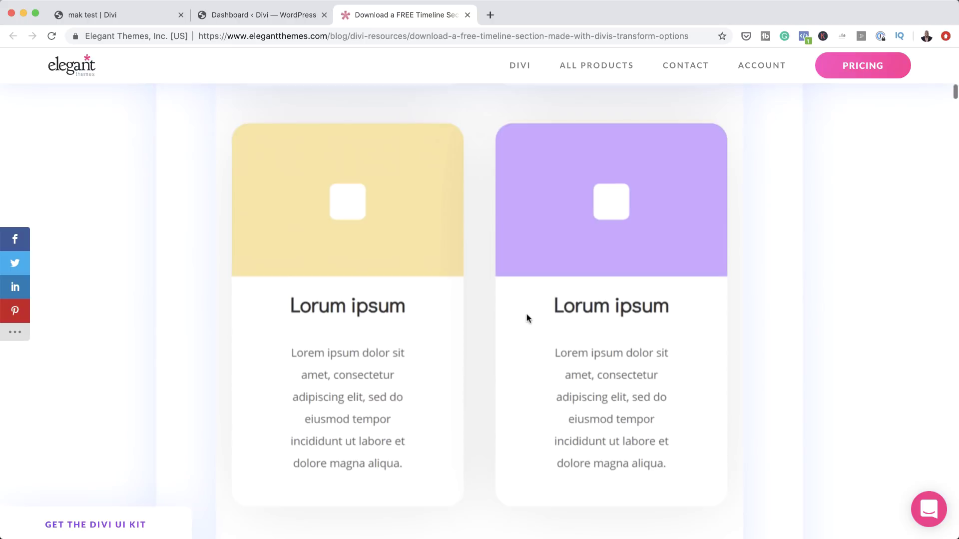
pyautogui.scroll(15, 528, 318)
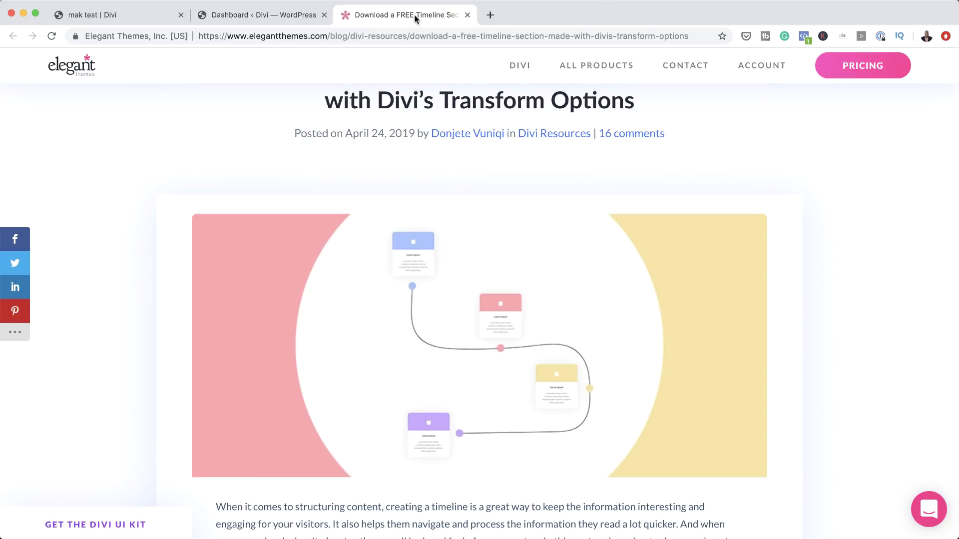
pyautogui.press('super+w')
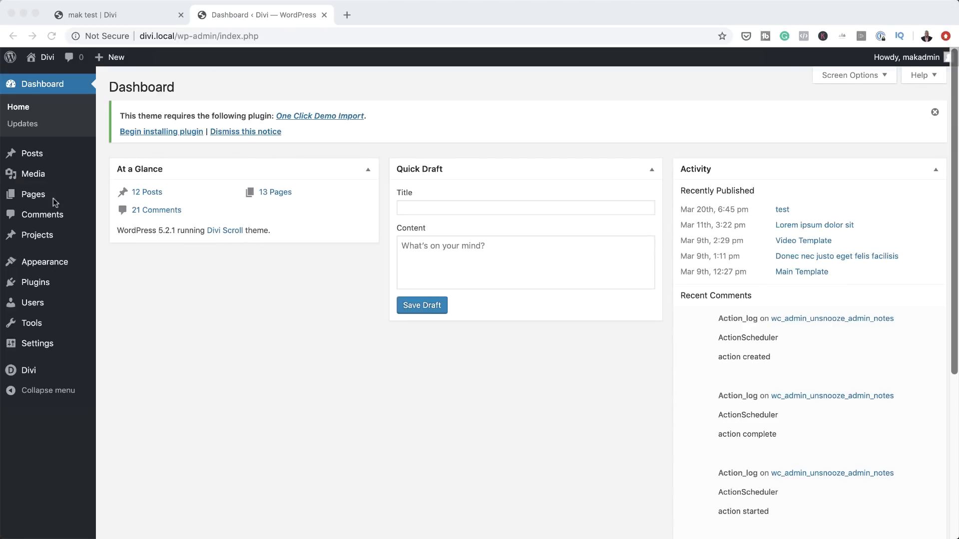
# Create a page titled "FREE Timeline Section Made with Divi’s Transform Options" and start building it from scratch in Divi Builder, without inserting a row.
pyautogui.moveTo(60, 196)
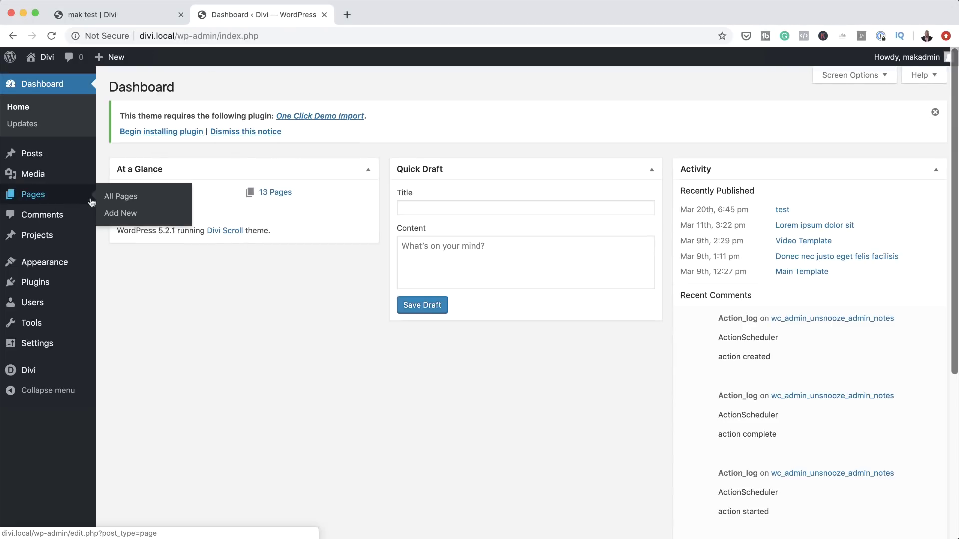
pyautogui.click(119, 215)
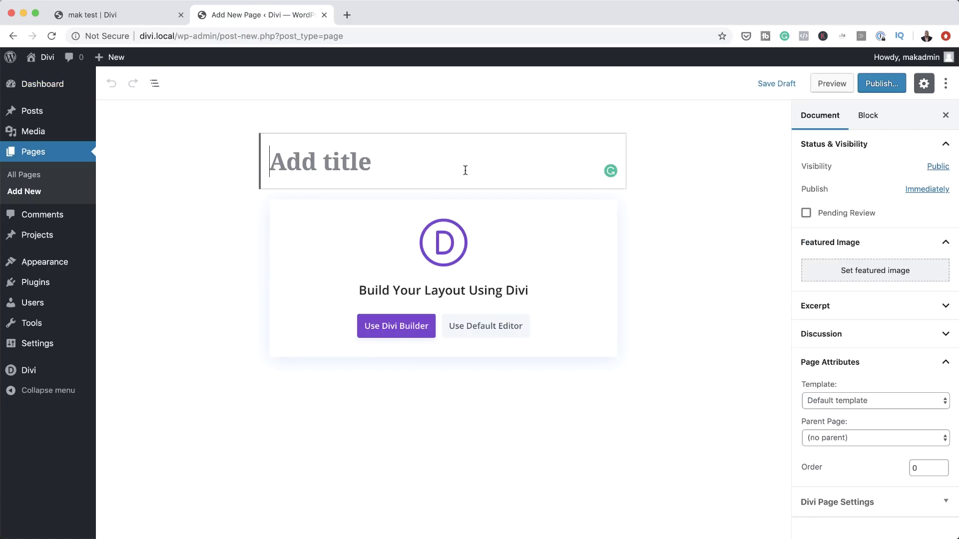
pyautogui.write('FREE Timeline Section Made with Divi’s Transform Options')
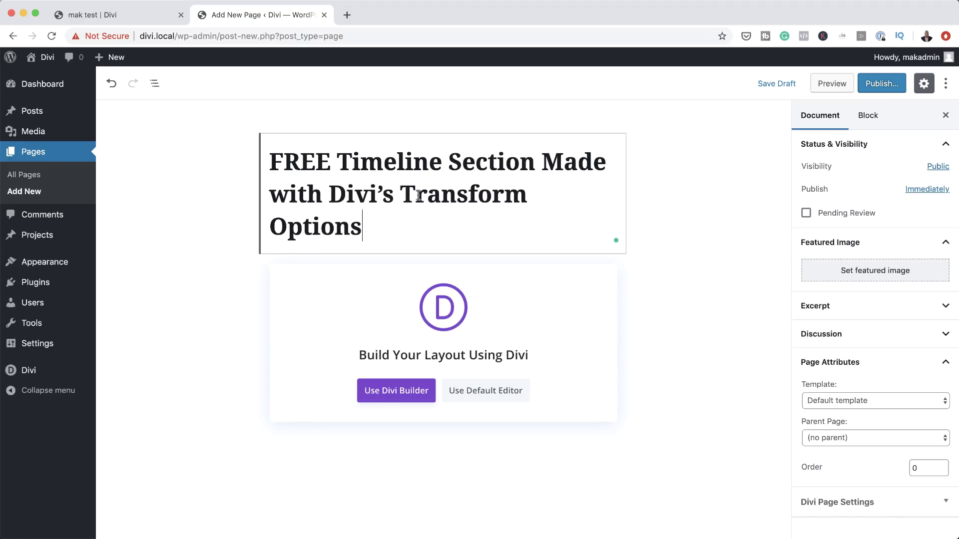
pyautogui.click(405, 396)
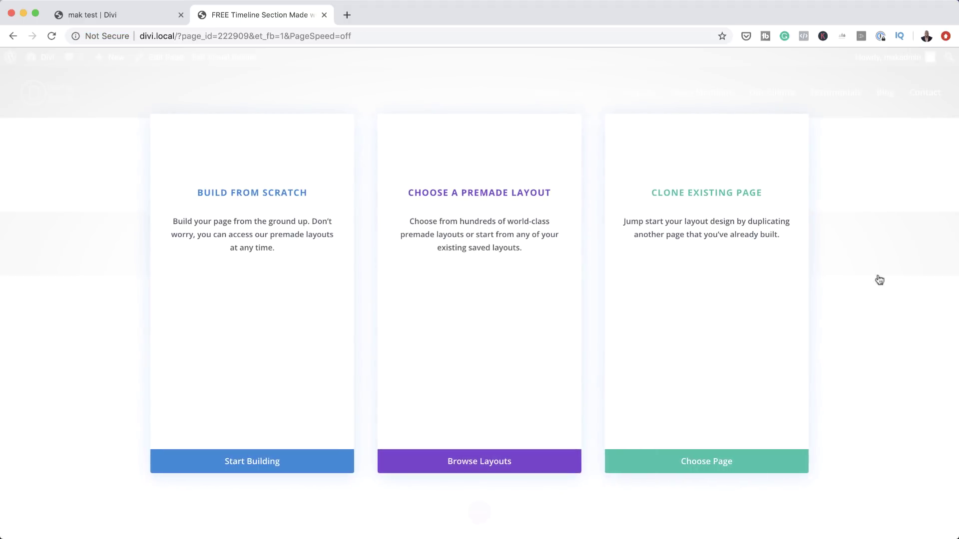
pyautogui.click(265, 463)
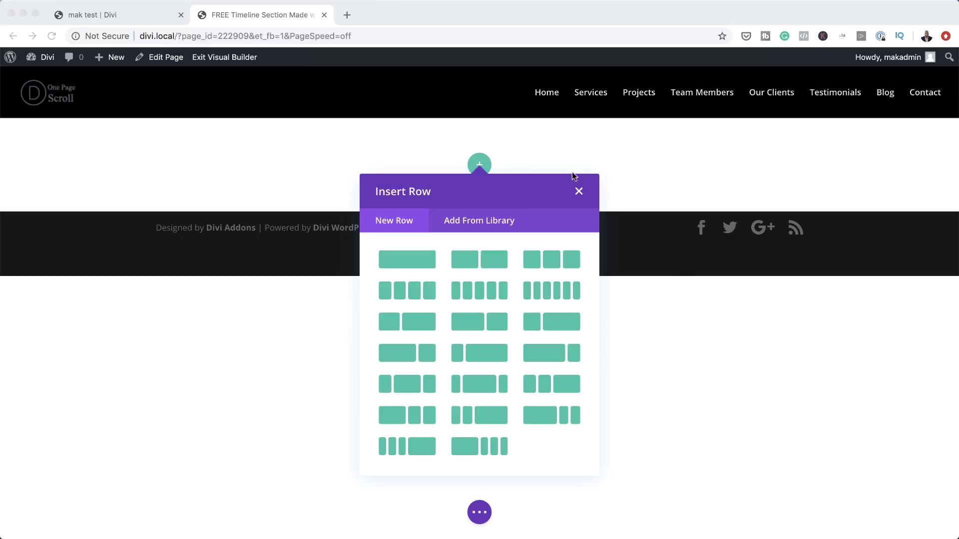
pyautogui.click(583, 194)
pyautogui.click(579, 192)
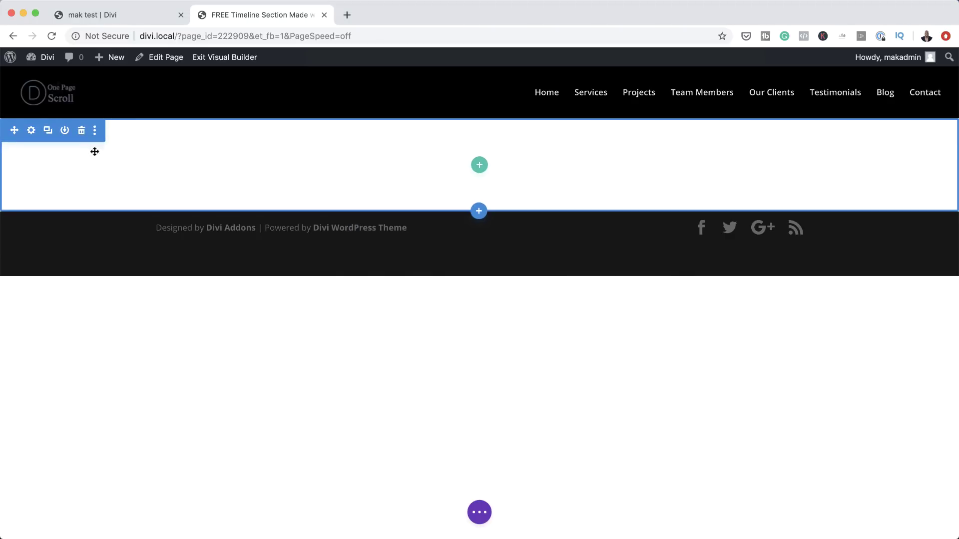
# Set the empty section's top padding to 12vw and bottom padding to 0vw, and save the section settings.
pyautogui.click(31, 130)
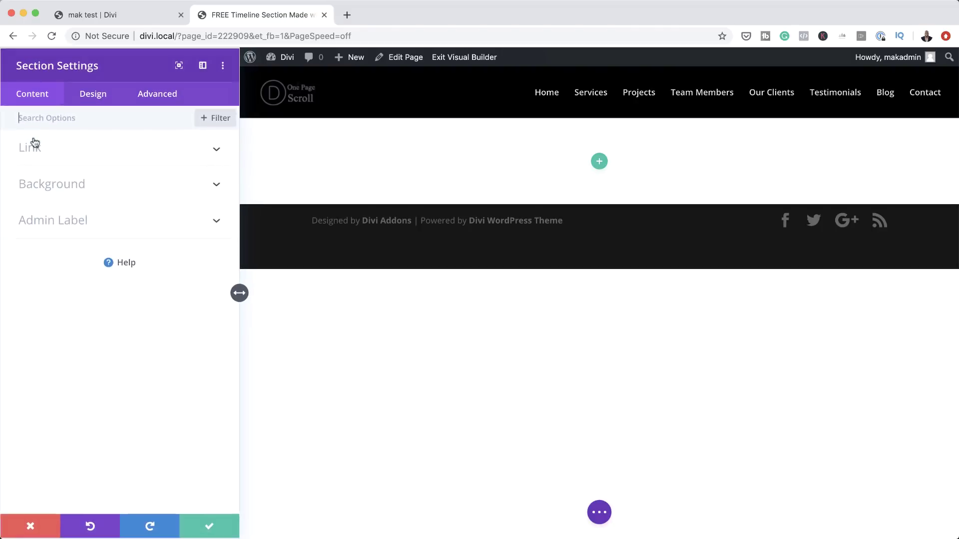
pyautogui.click(95, 95)
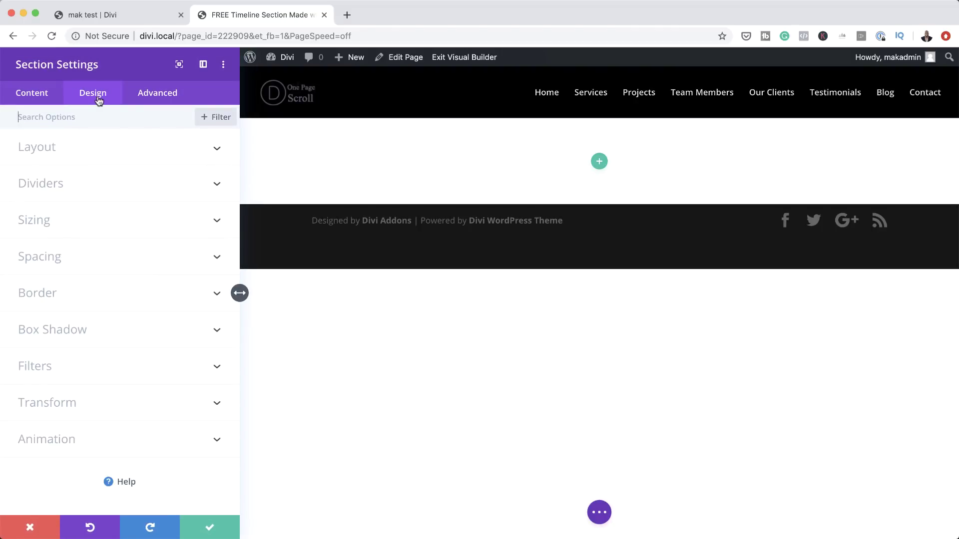
pyautogui.click(55, 260)
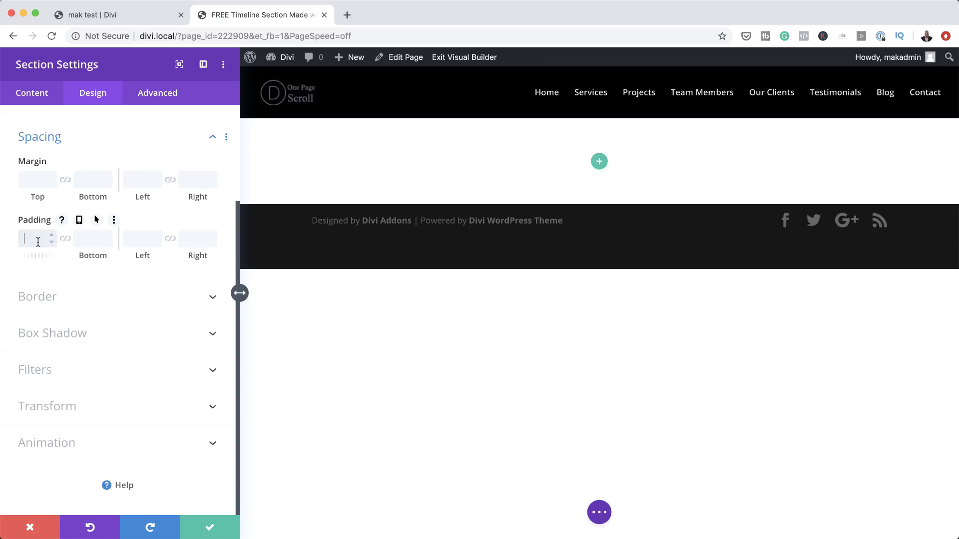
pyautogui.click(38, 242)
pyautogui.write('12vw')
pyautogui.click(90, 240)
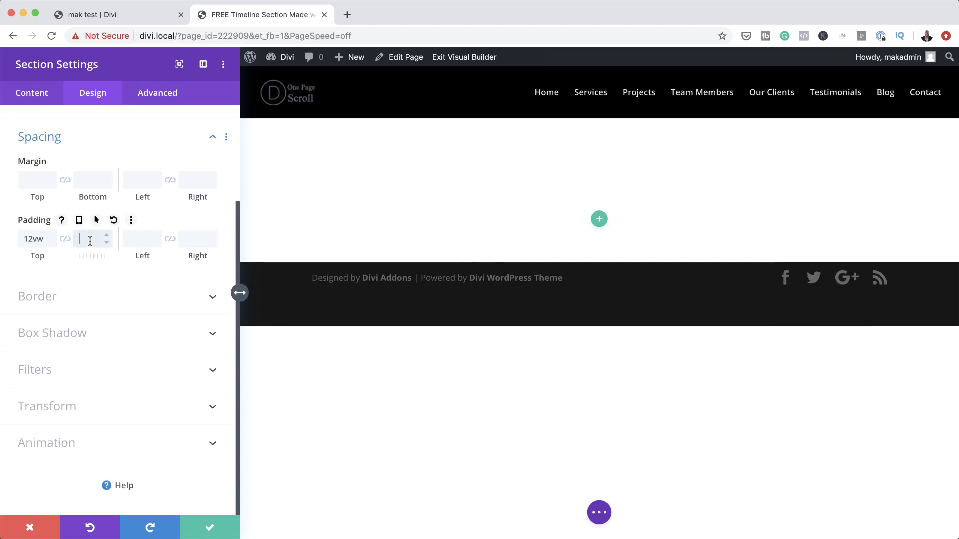
pyautogui.write('0px')
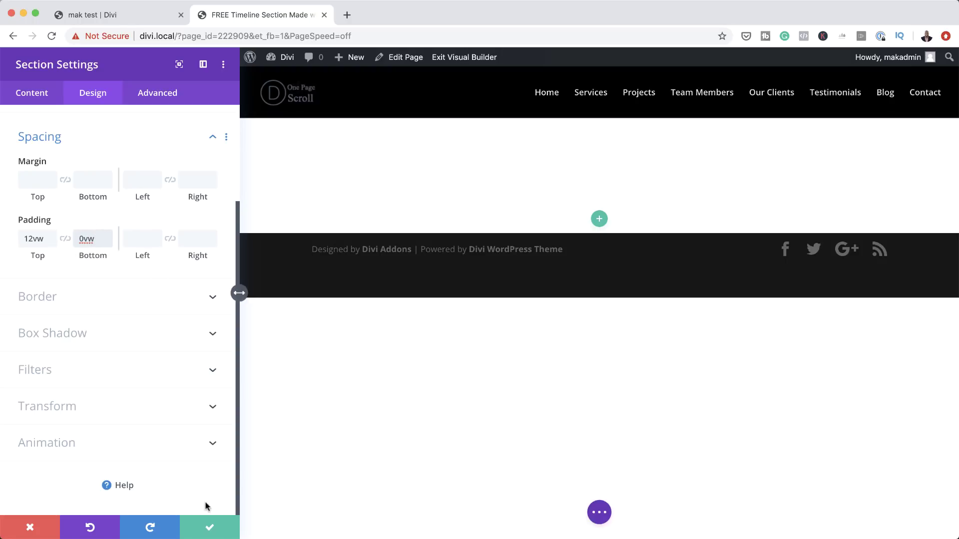
pyautogui.click(218, 528)
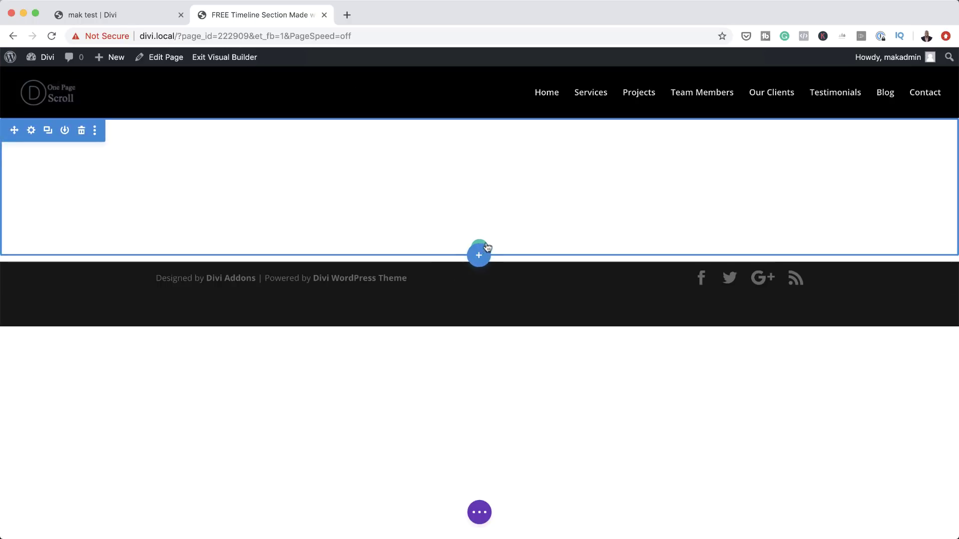
# Insert a single-column row into the section without adding a module.
pyautogui.click(485, 243)
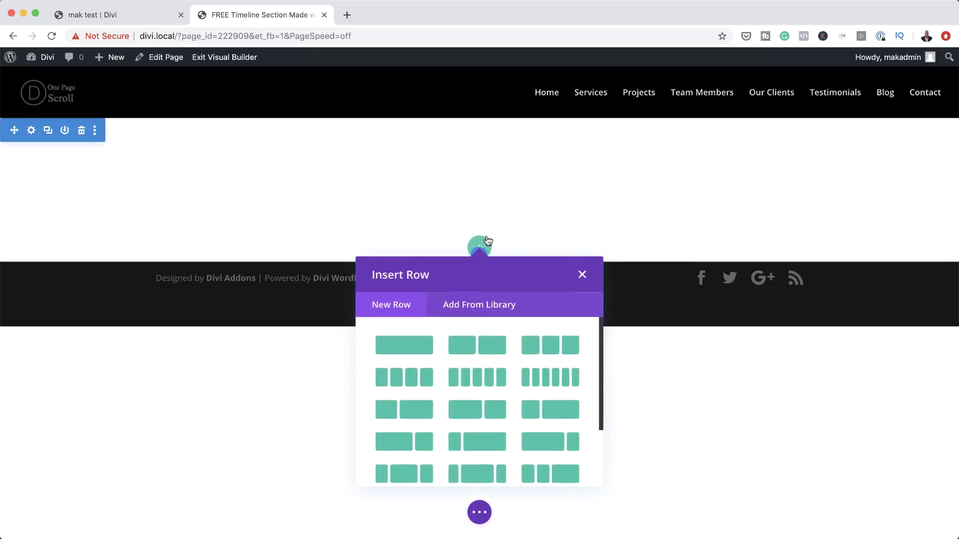
pyautogui.click(417, 345)
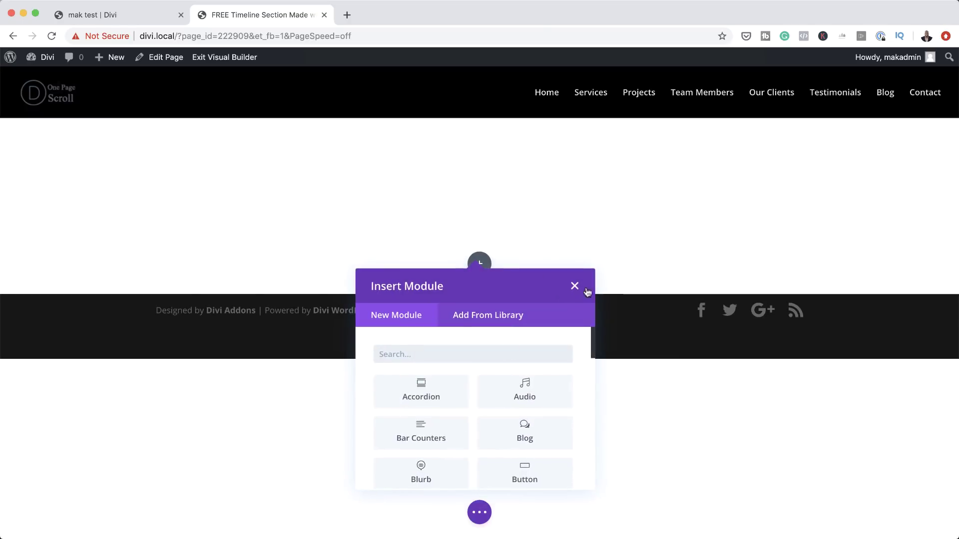
pyautogui.click(575, 287)
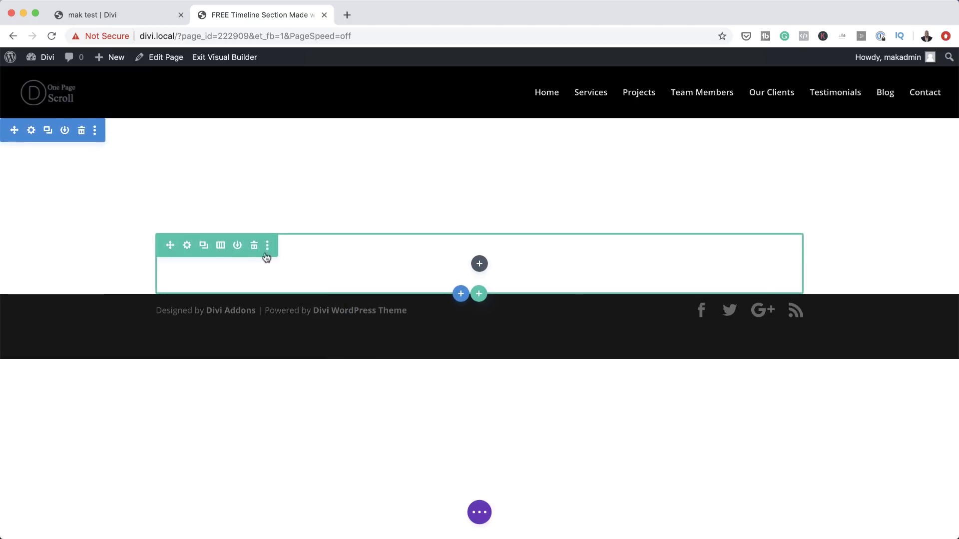
# Enable a custom gutter width of 1 for the row and set its width and max width to 100%.
pyautogui.click(188, 246)
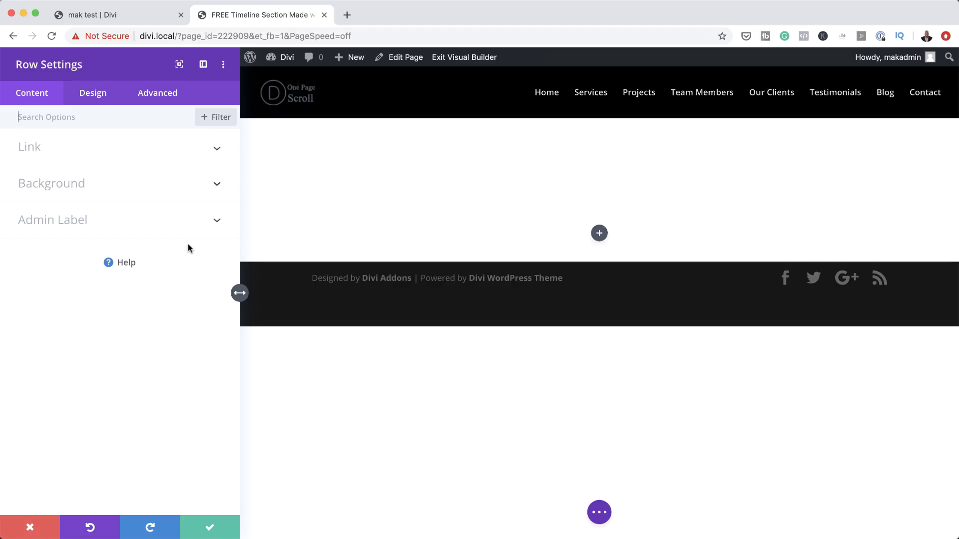
pyautogui.click(91, 94)
pyautogui.click(59, 157)
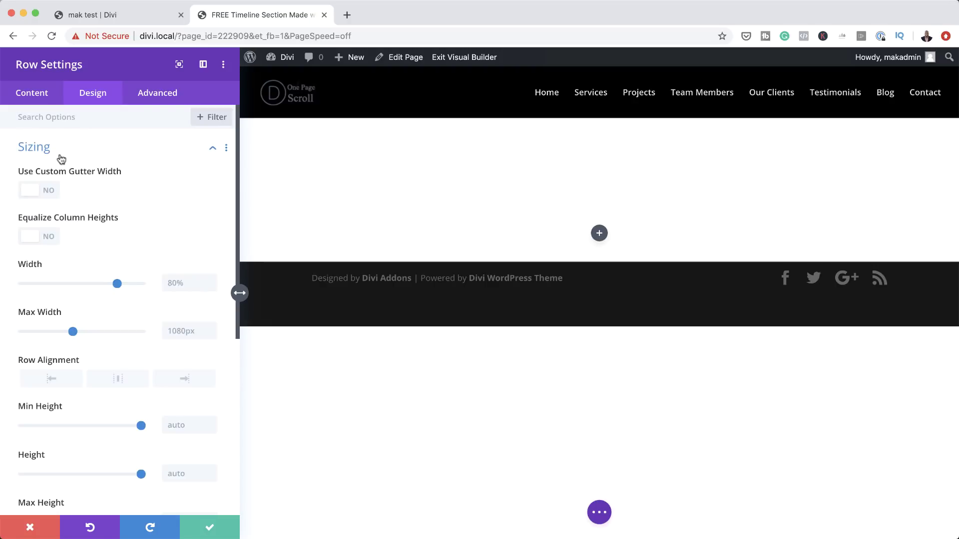
pyautogui.click(51, 194)
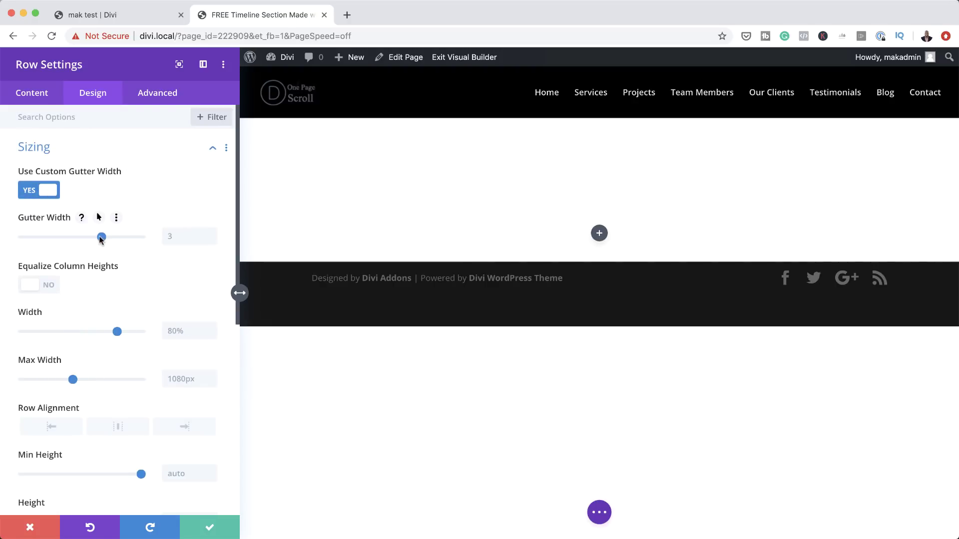
pyautogui.moveTo(99, 239); pyautogui.dragTo(22, 239)
pyautogui.scroll(-2, 145, 285)
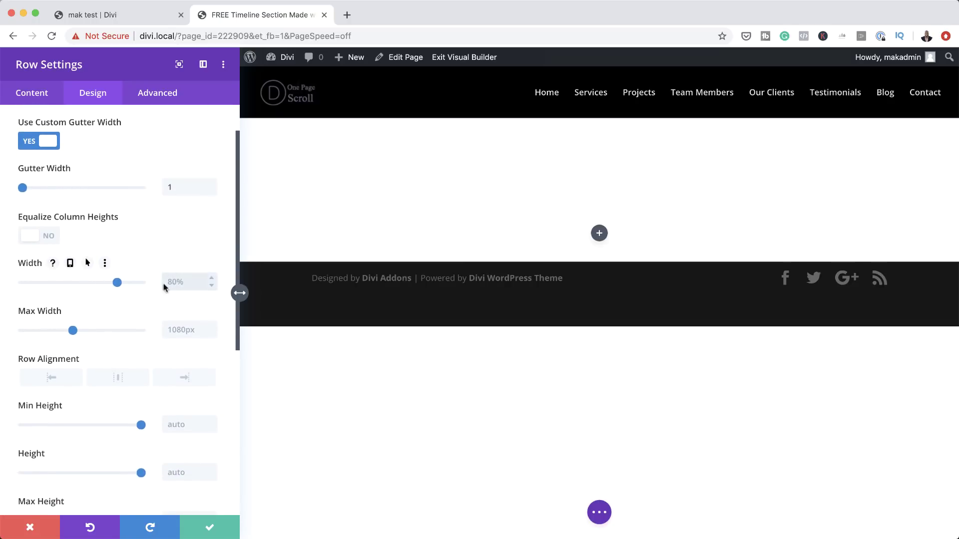
pyautogui.moveTo(118, 283); pyautogui.dragTo(154, 288)
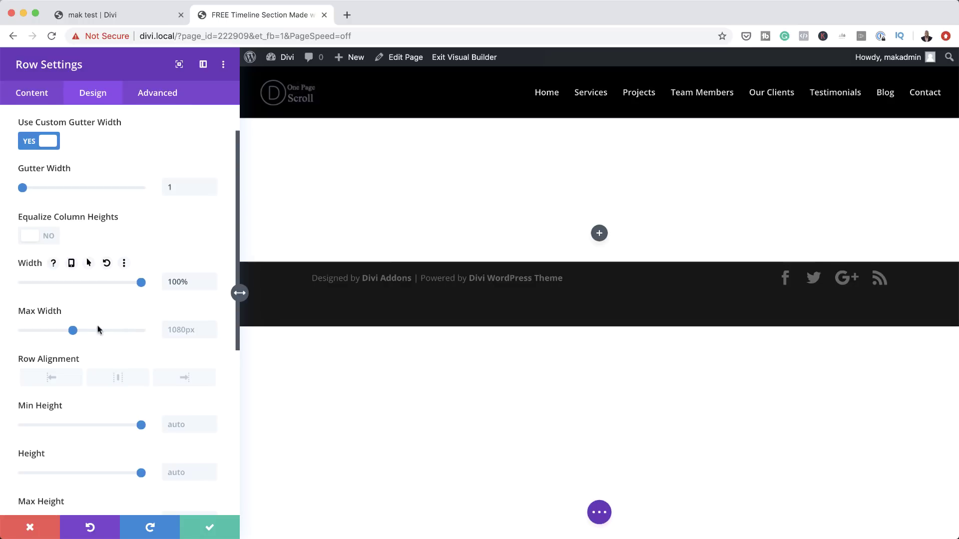
pyautogui.click(205, 325)
pyautogui.write('100%')
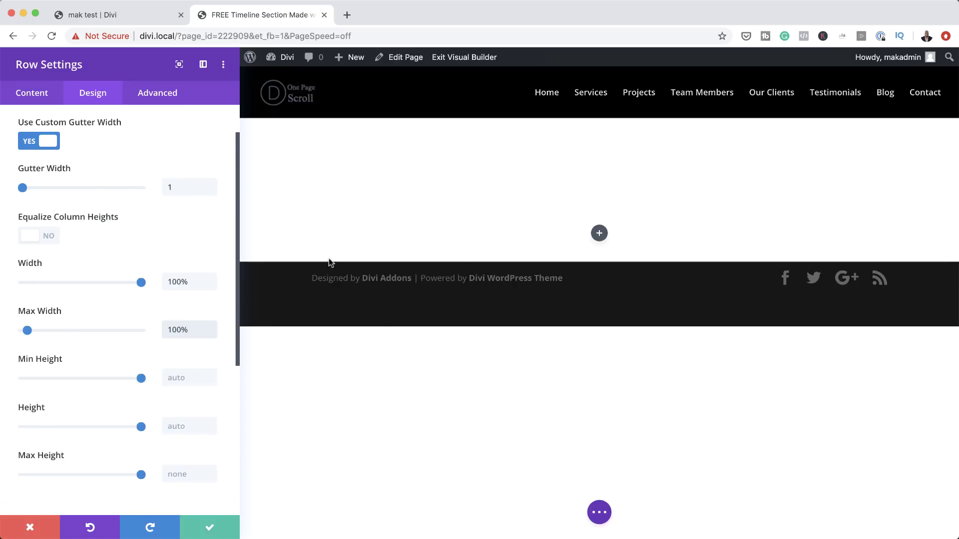
# Disable the row on phones in its visibility options and save the row settings.
pyautogui.click(156, 95)
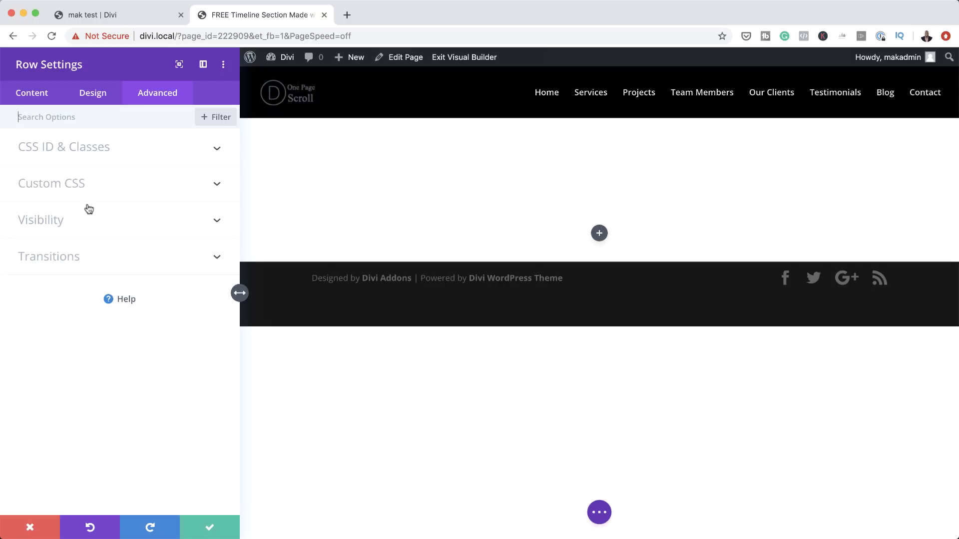
pyautogui.click(60, 220)
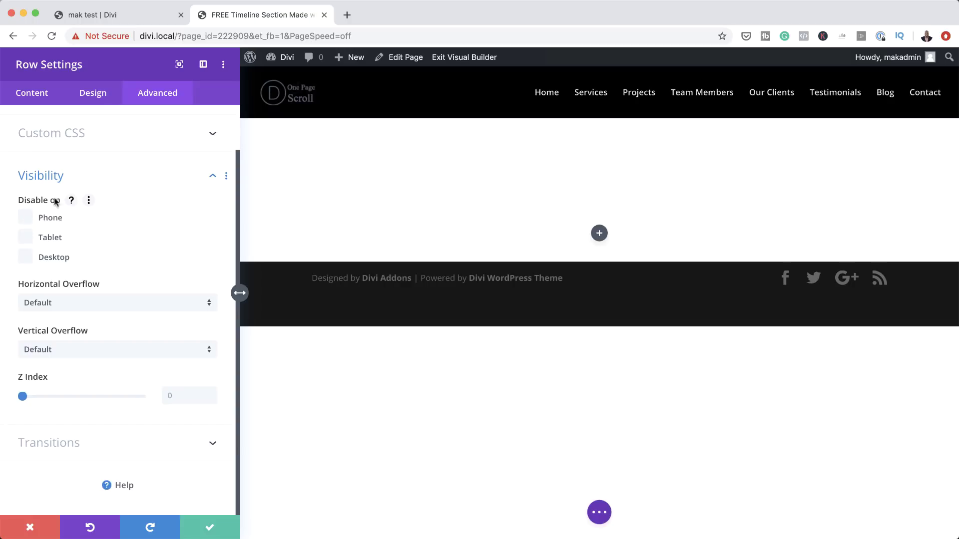
pyautogui.click(27, 218)
pyautogui.click(215, 530)
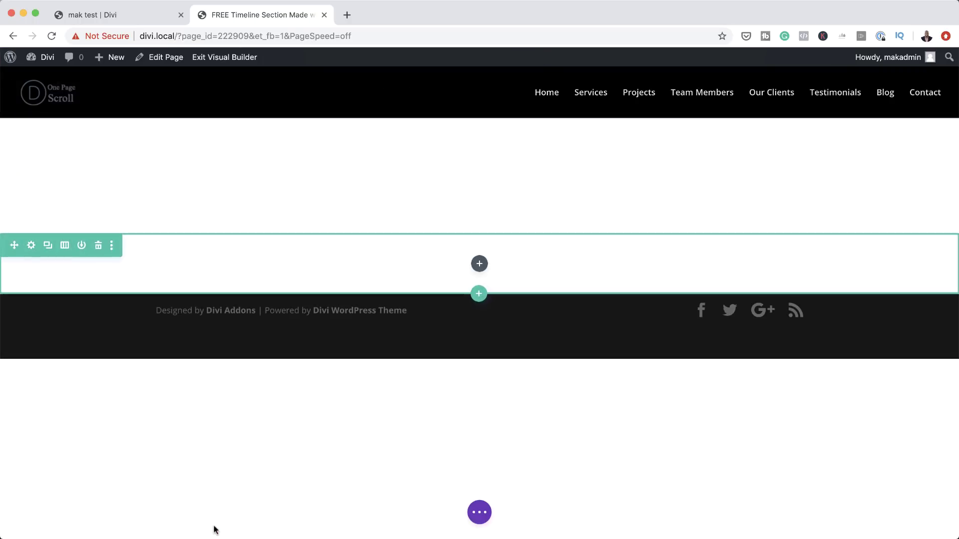
# Insert an Image module into the empty single-column row, finding it with the search "imag".
pyautogui.click(480, 264)
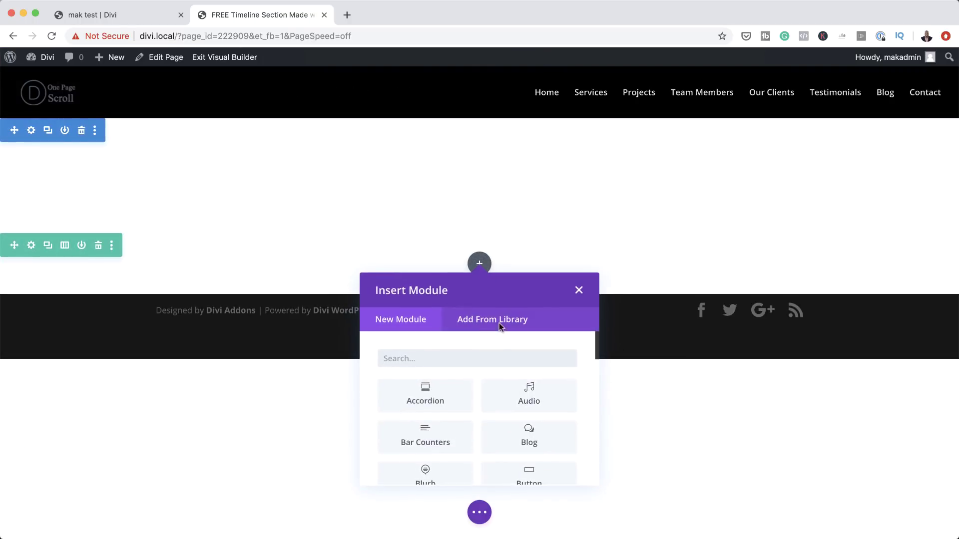
pyautogui.scroll(-3, 514, 365)
pyautogui.scroll(3, 518, 365)
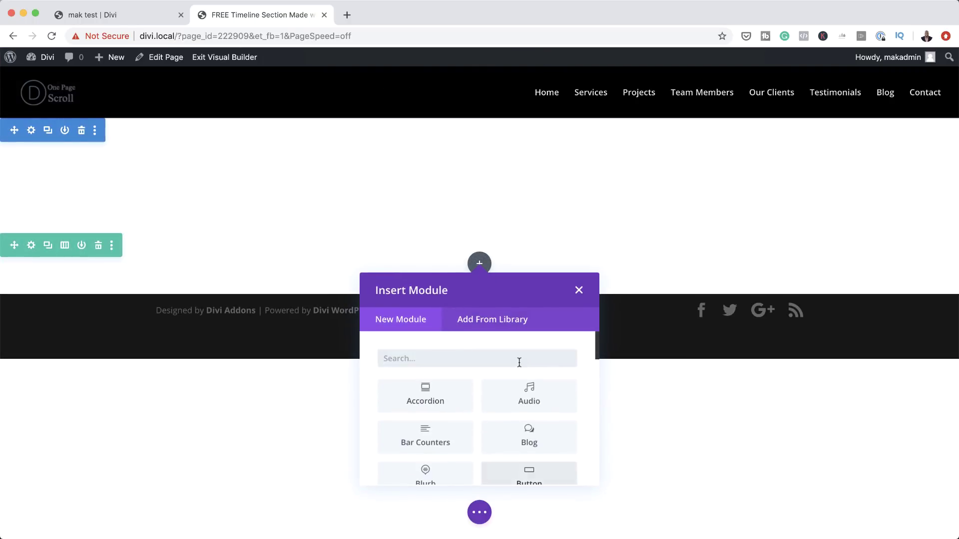
pyautogui.click(518, 358)
pyautogui.write('imag')
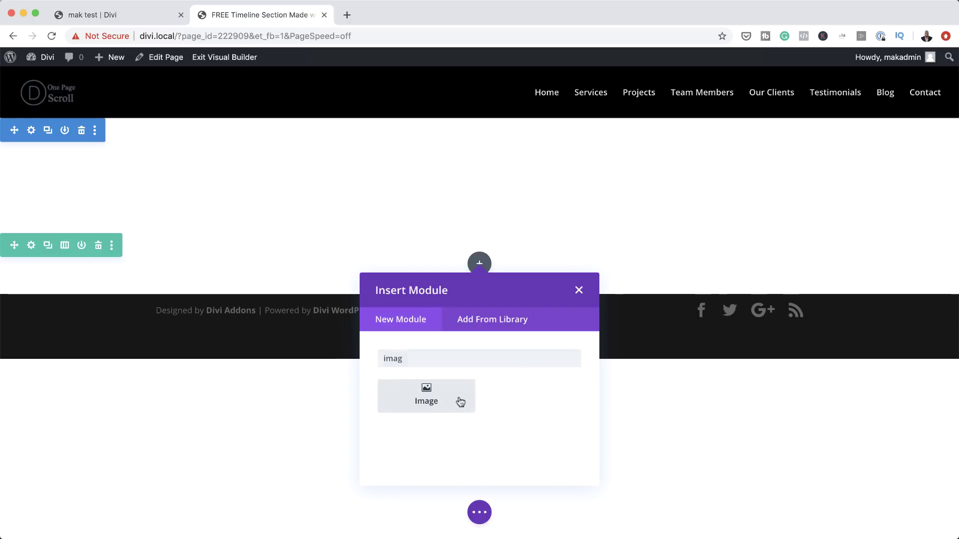
pyautogui.click(458, 401)
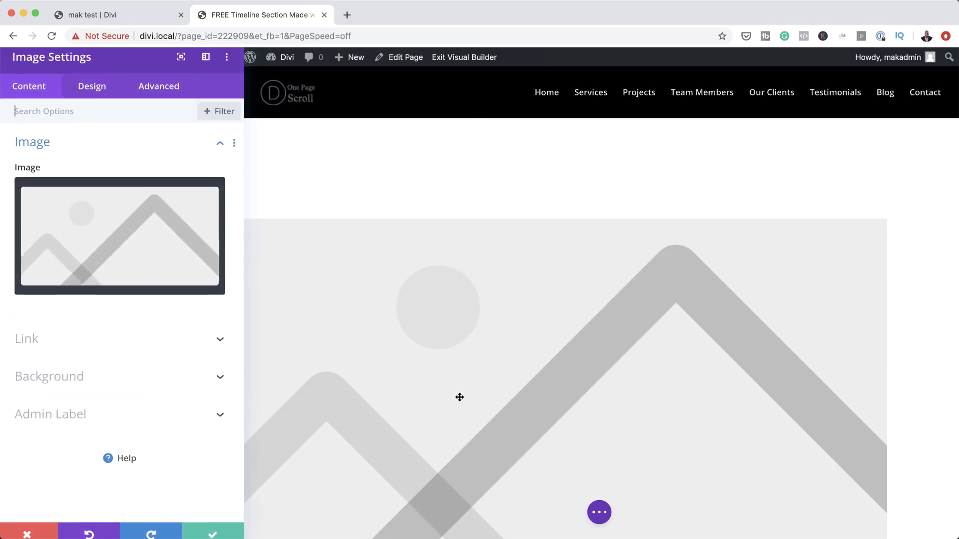
# Set 16.png, the curved timeline graphic in the media library, as the module's image.
pyautogui.click(132, 223)
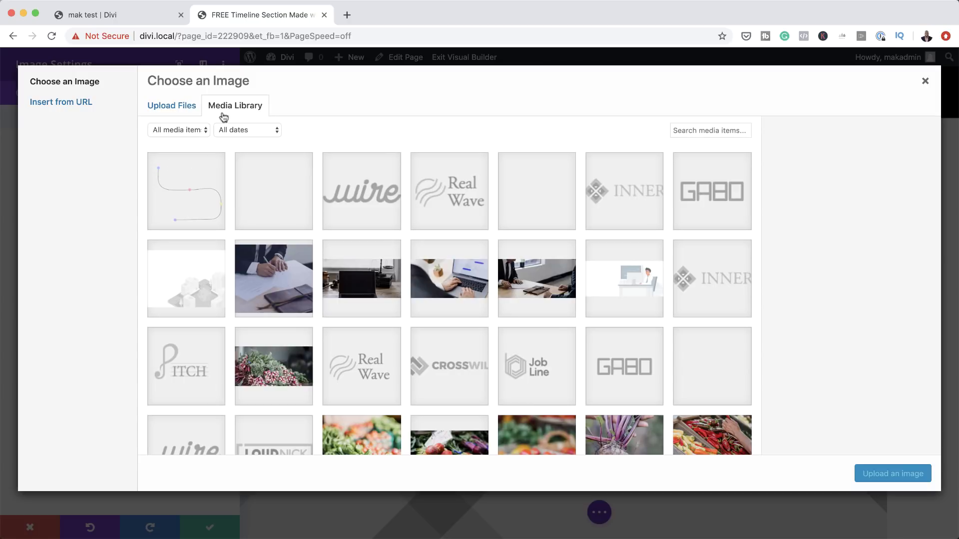
pyautogui.click(192, 200)
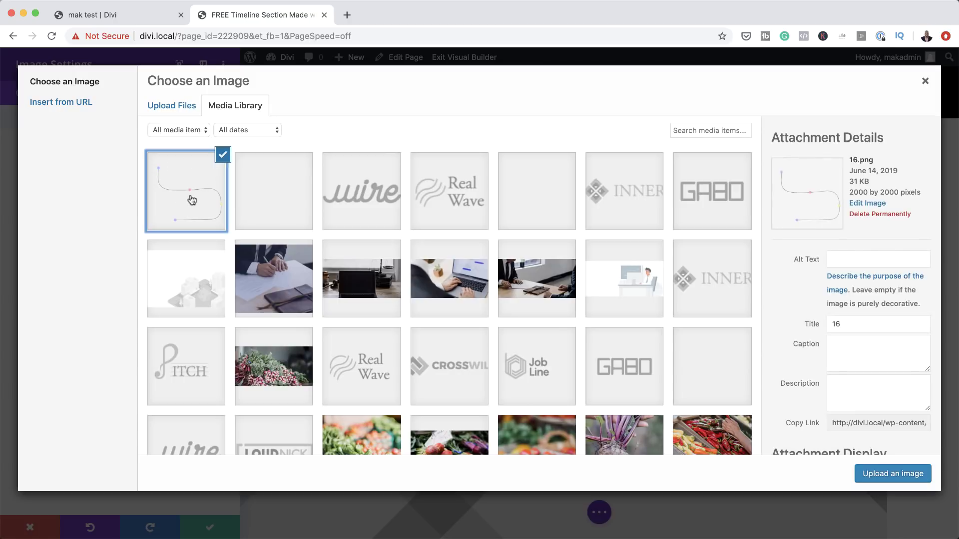
pyautogui.click(894, 473)
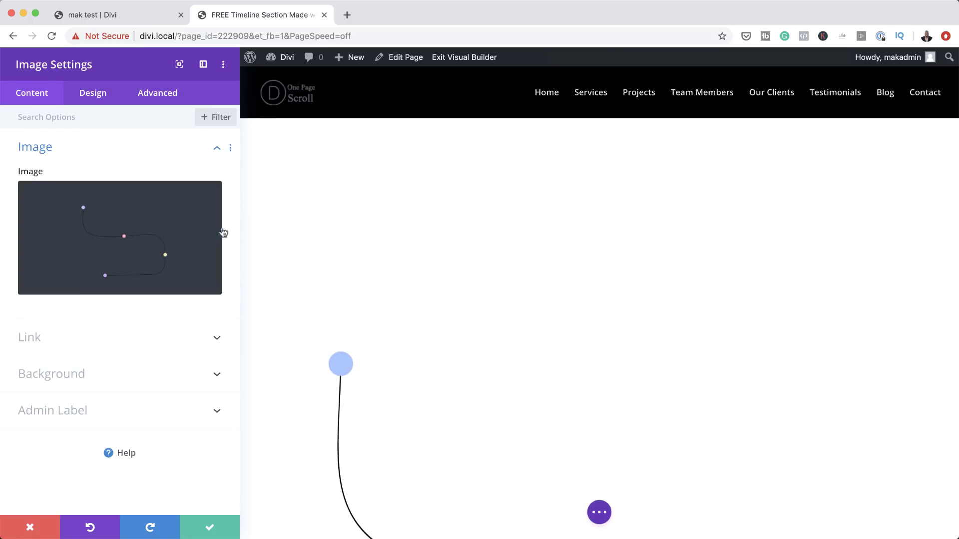
# Turn on Force Fullwidth in the image's sizing options and save the module settings.
pyautogui.click(98, 96)
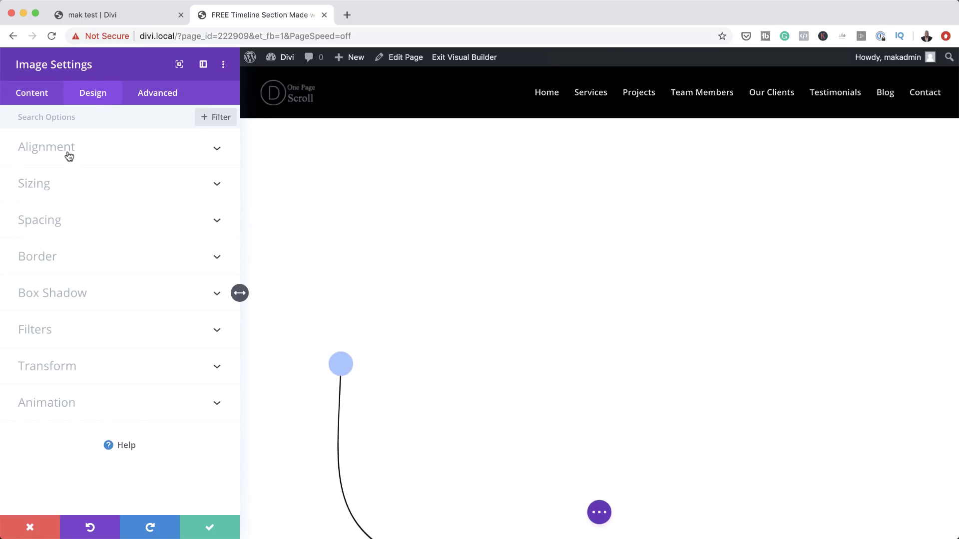
pyautogui.click(148, 191)
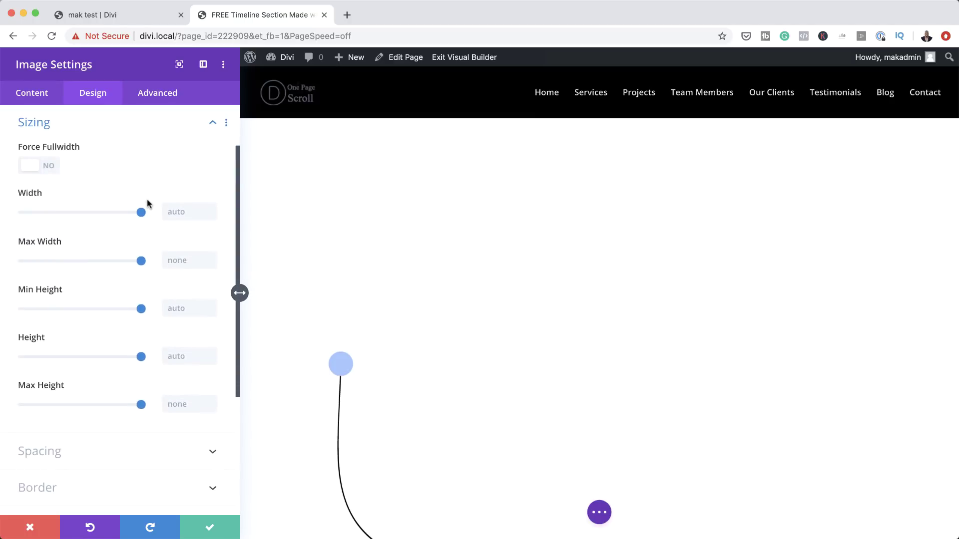
pyautogui.click(51, 170)
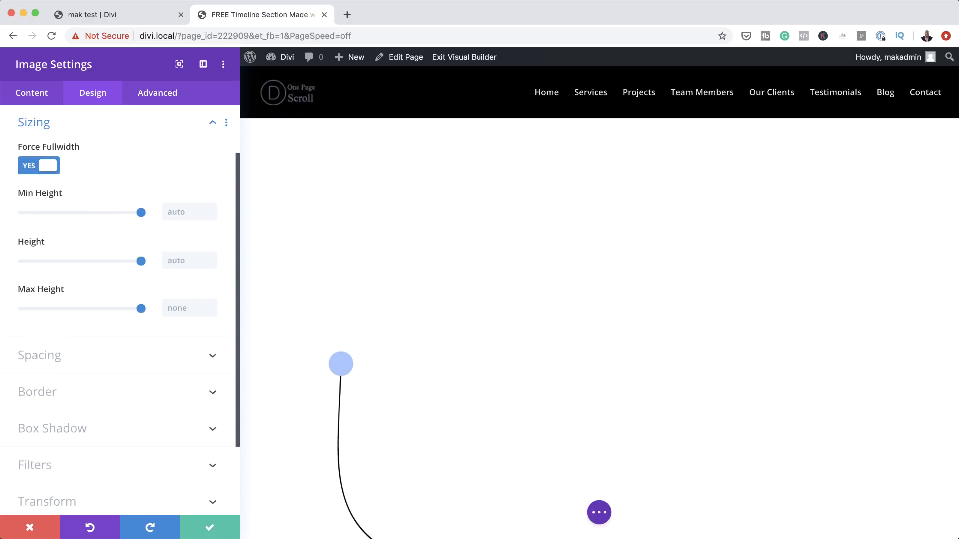
pyautogui.click(207, 525)
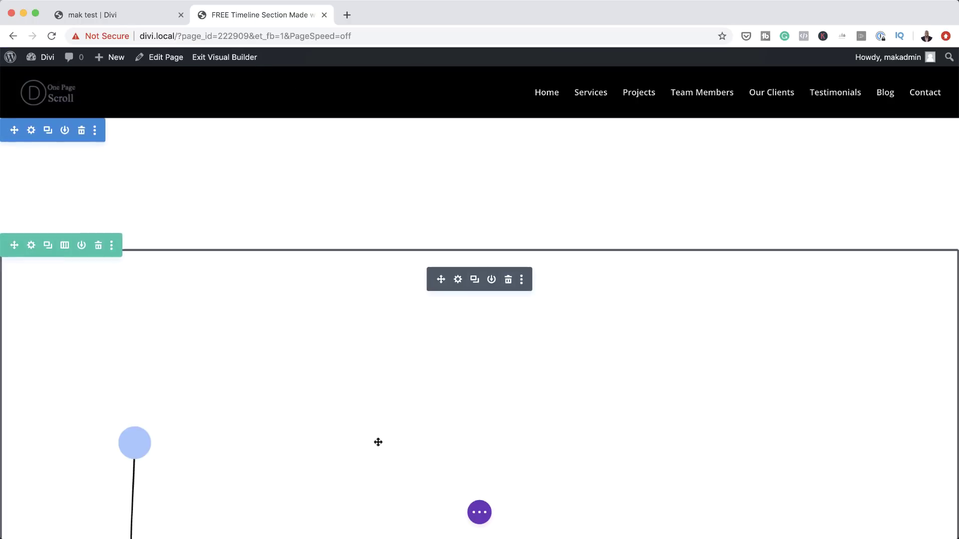
# Insert a row with four equal columns below the timeline image's row without adding a module.
pyautogui.scroll(-5, 614, 385)
pyautogui.scroll(-8, 617, 382)
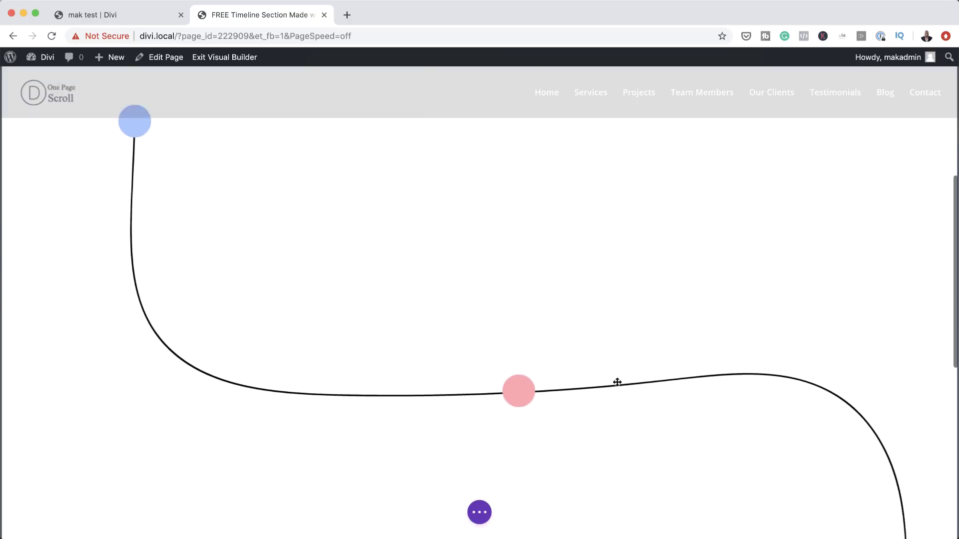
pyautogui.scroll(-2, 617, 382)
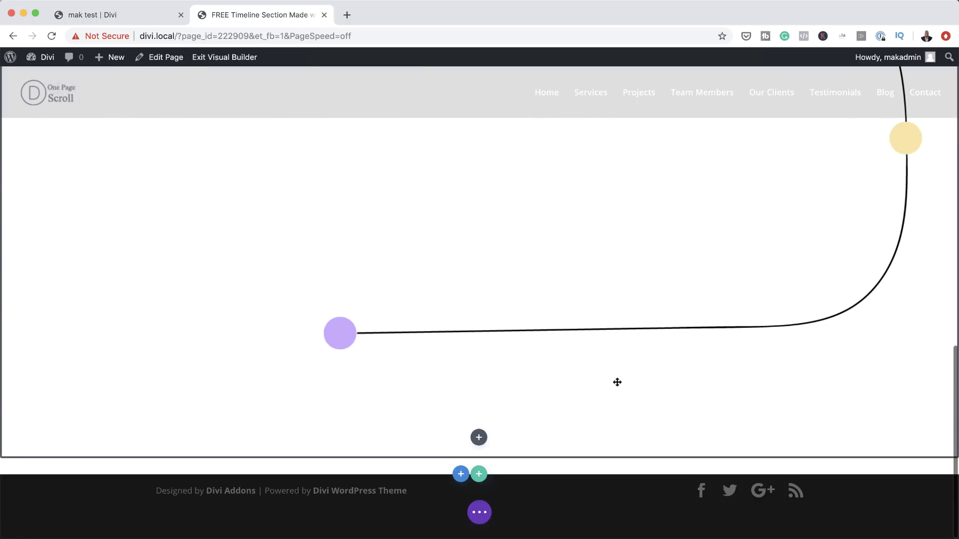
pyautogui.click(480, 476)
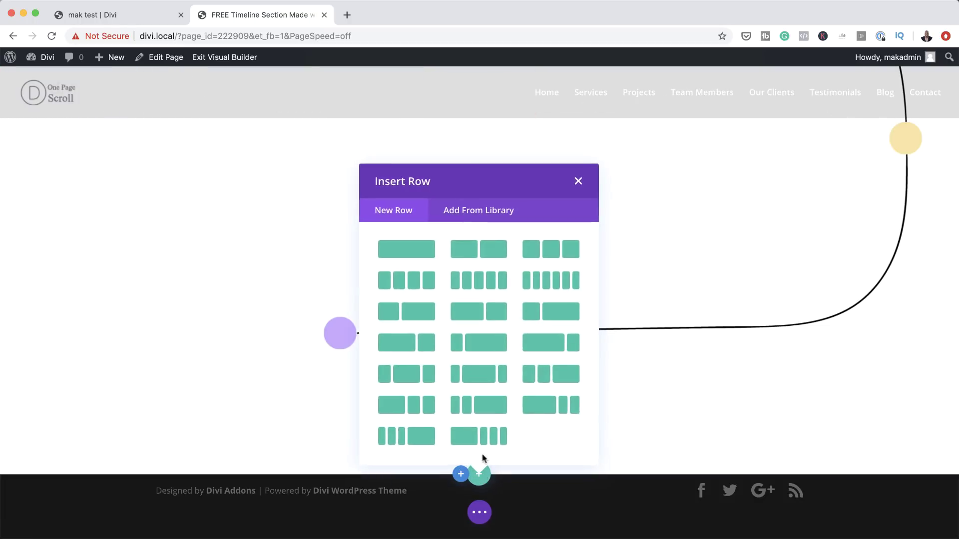
pyautogui.click(433, 287)
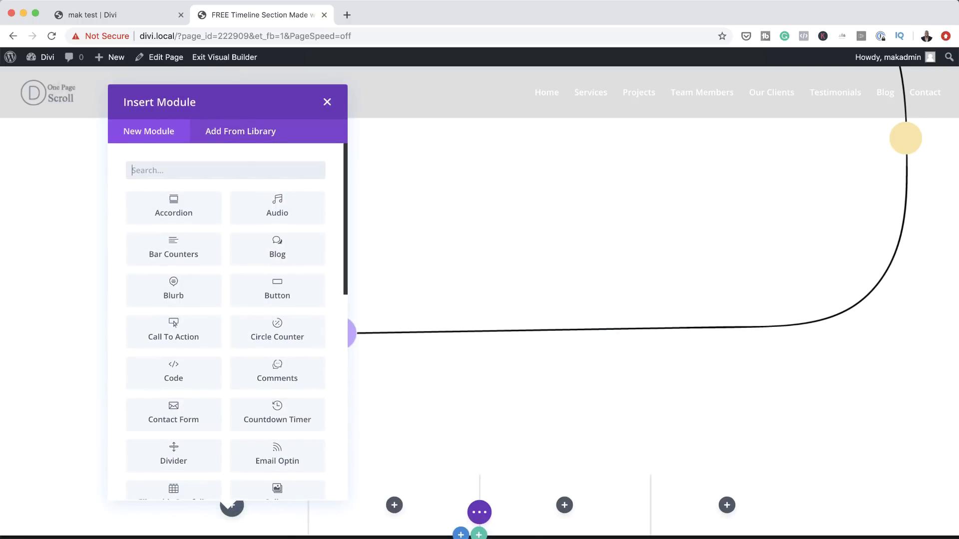
pyautogui.click(327, 103)
# Enable a custom gutter width of 1 for the four-column row and set its width and max width to 100%.
pyautogui.scroll(-3, 669, 313)
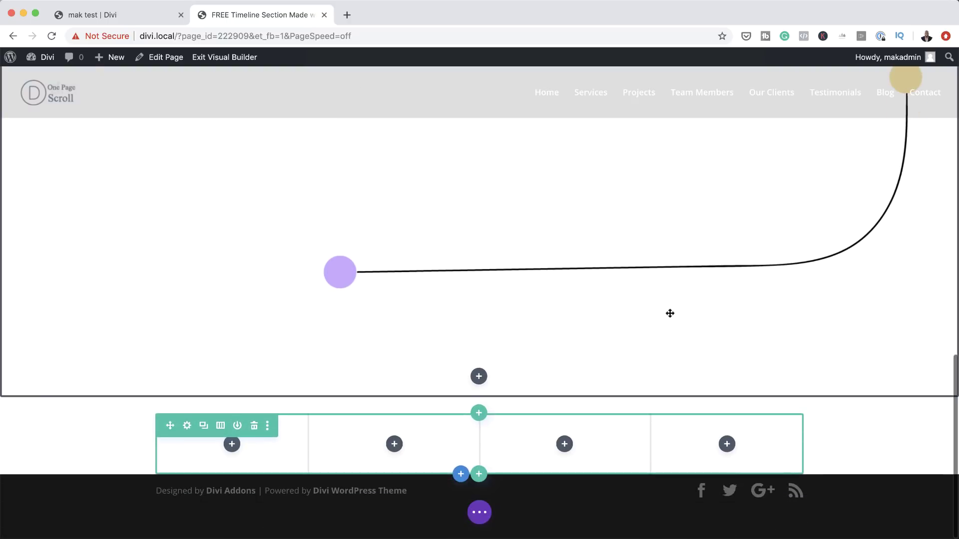
pyautogui.click(187, 427)
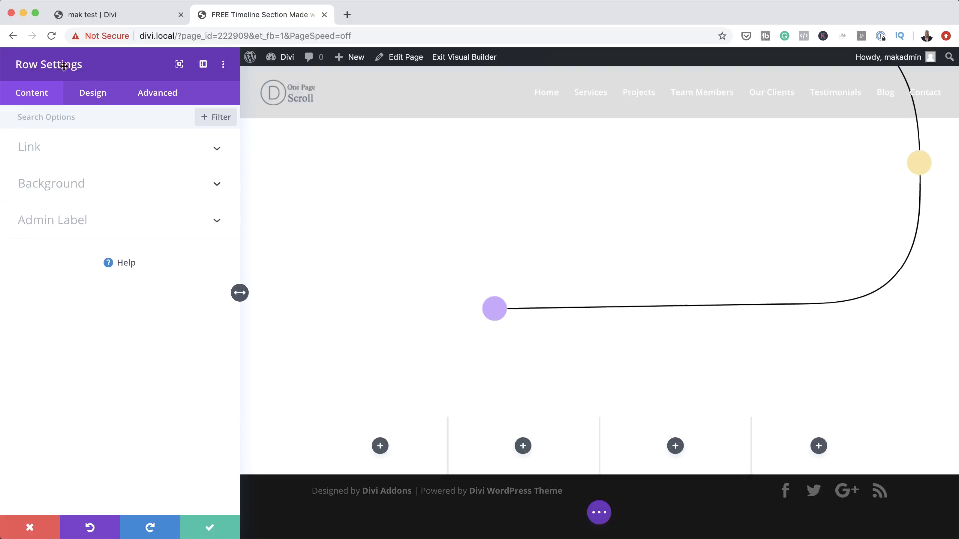
pyautogui.click(97, 98)
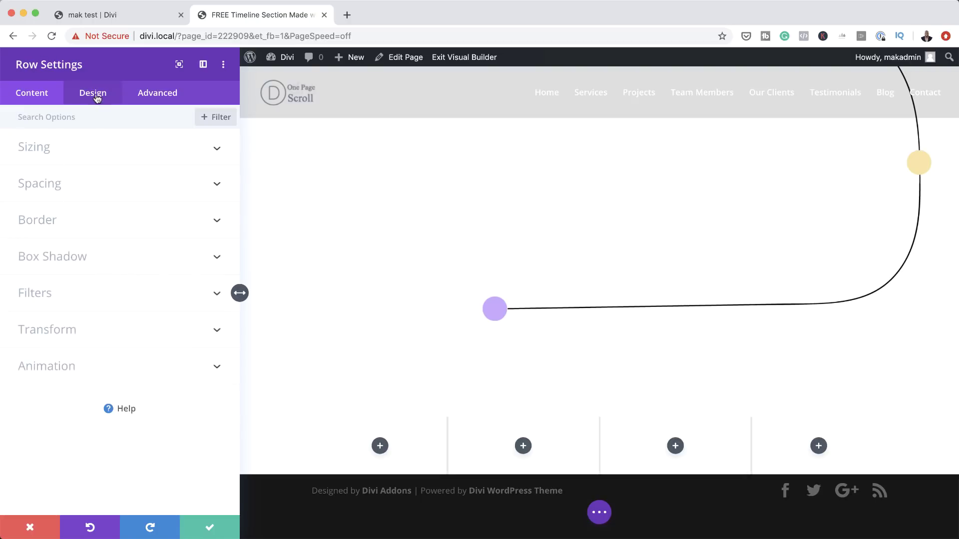
pyautogui.click(55, 153)
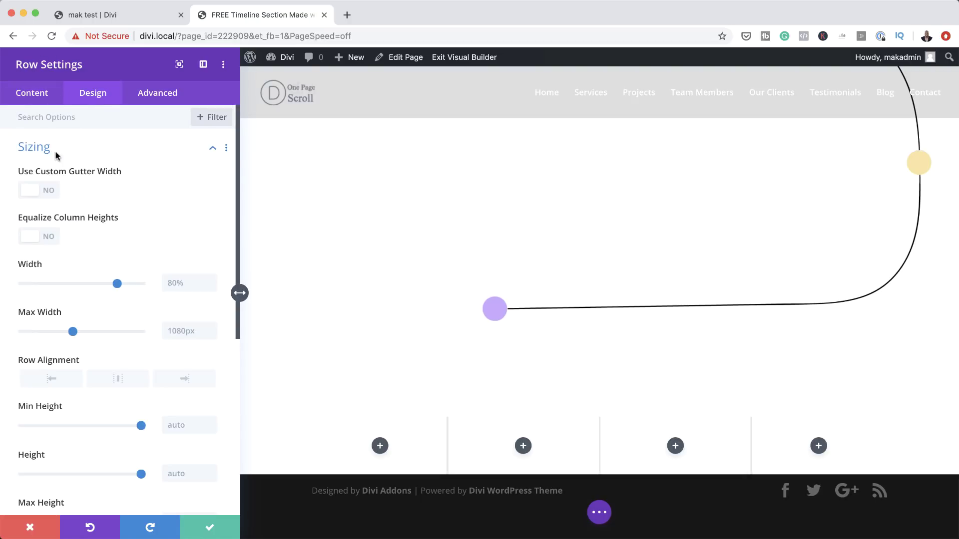
pyautogui.click(50, 194)
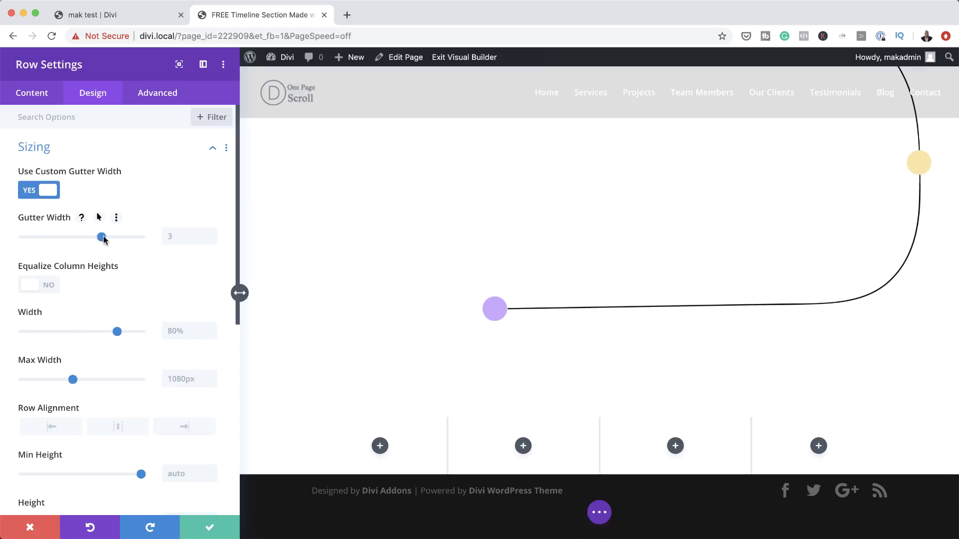
pyautogui.moveTo(71, 237); pyautogui.dragTo(21, 238)
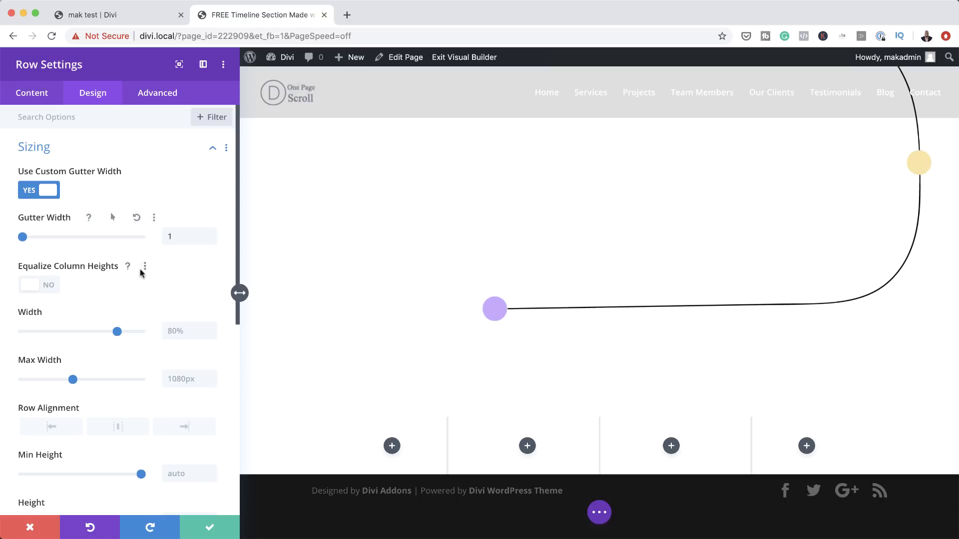
pyautogui.moveTo(113, 331); pyautogui.dragTo(162, 332)
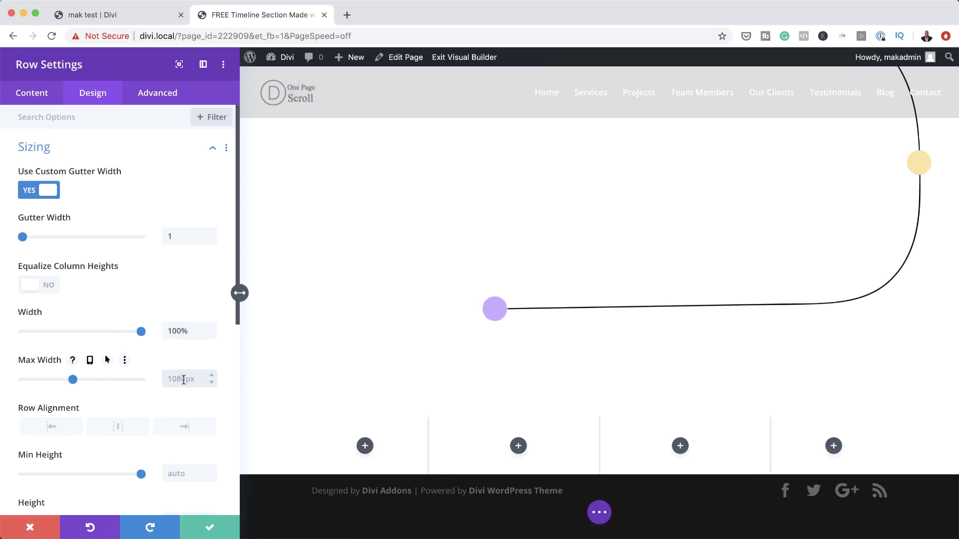
pyautogui.write('100%')
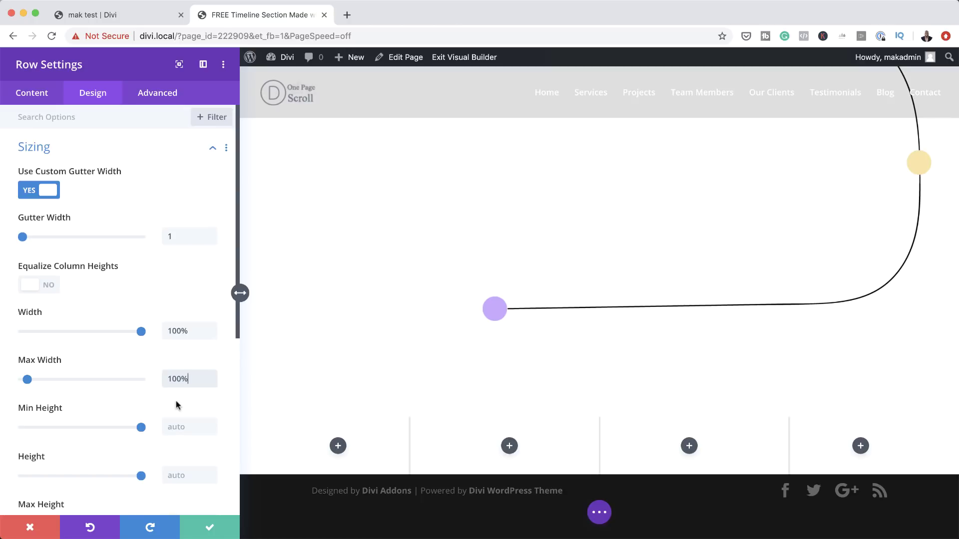
# Set the four-column row's top and bottom padding to a linked 0px on desktop.
pyautogui.scroll(-3, 179, 417)
pyautogui.scroll(-8, 179, 417)
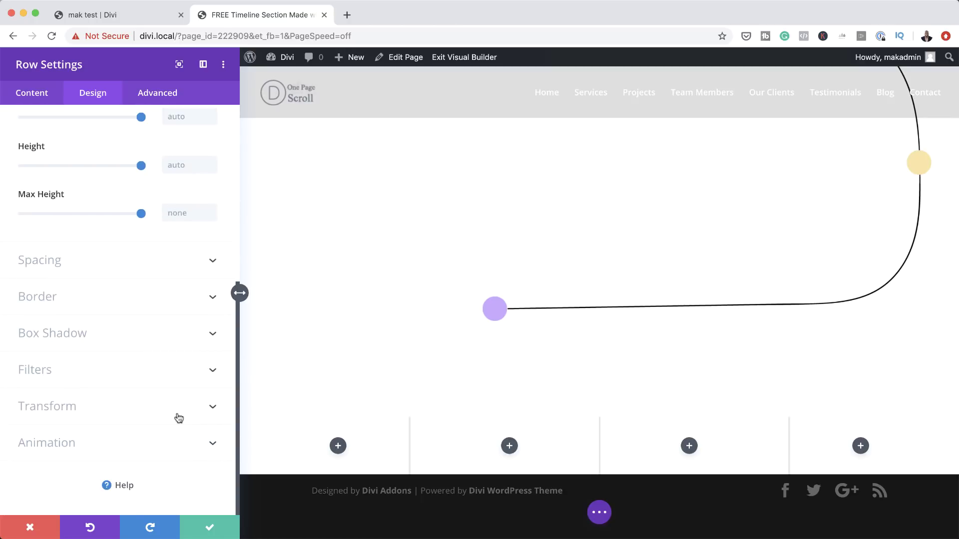
pyautogui.click(63, 268)
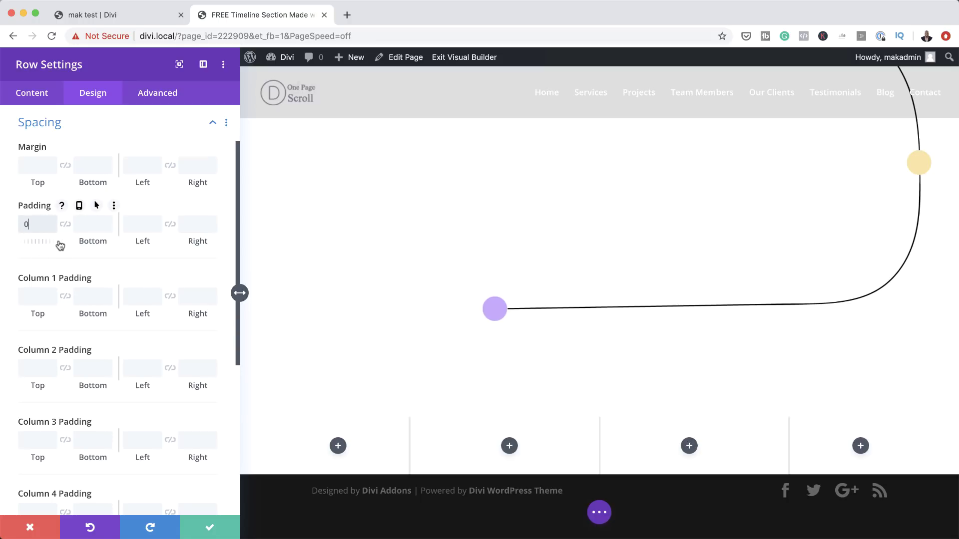
pyautogui.click(65, 227)
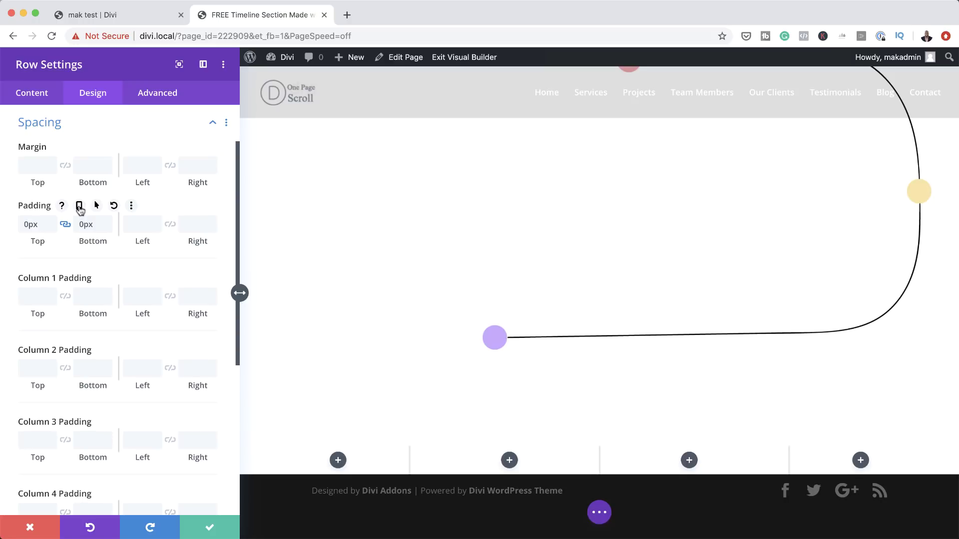
# Enable responsive padding for the row and set the tablet top and bottom padding to a linked 15vw.
pyautogui.click(80, 207)
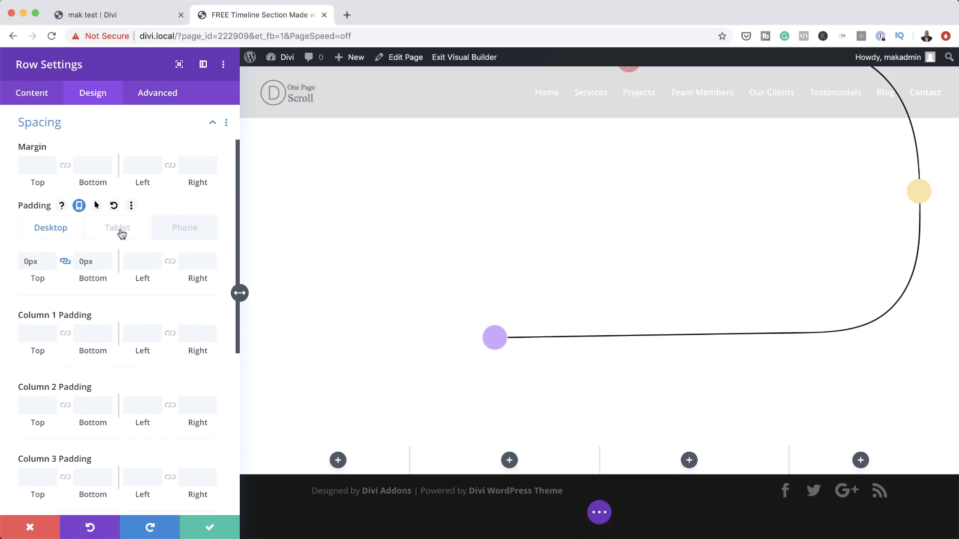
pyautogui.click(120, 229)
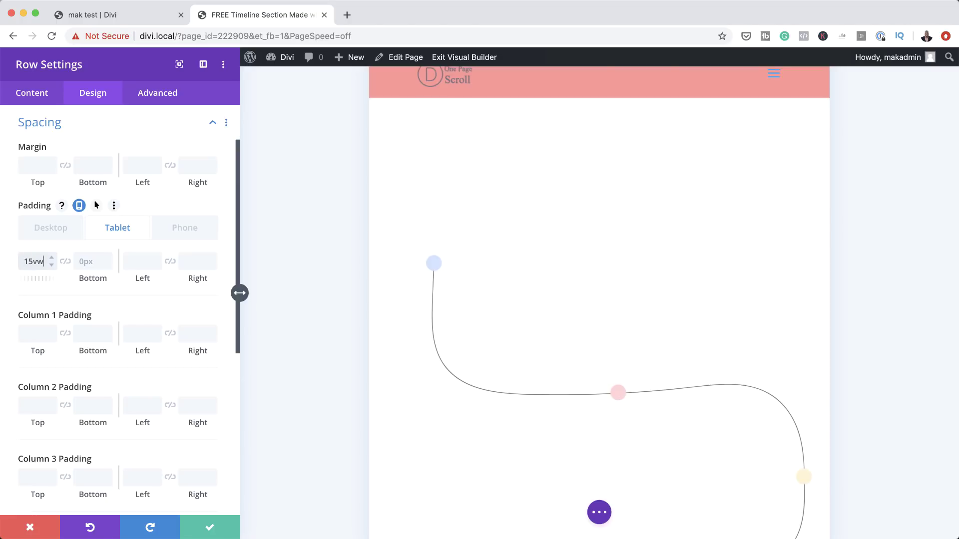
pyautogui.click(65, 262)
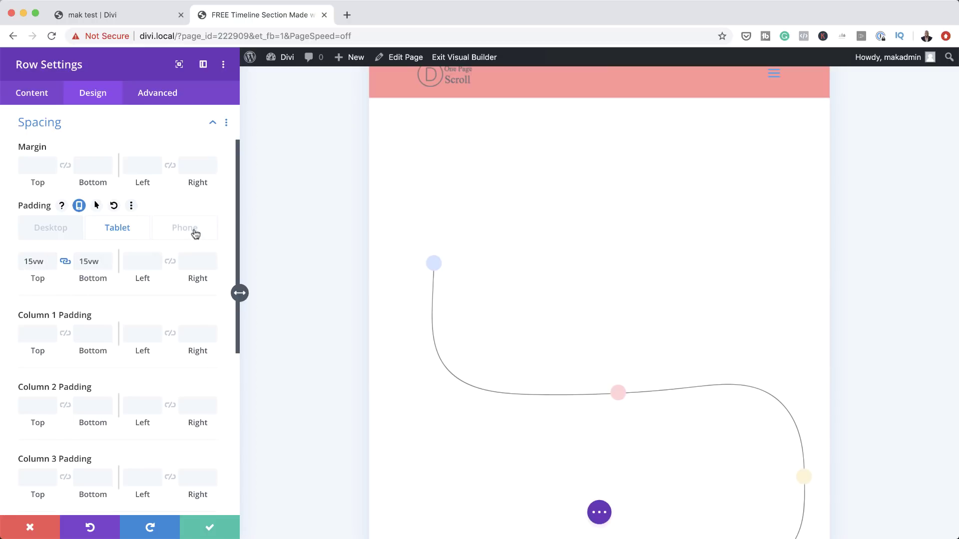
# Set the row's phone top and bottom padding to a linked 15vw, review the tablet and desktop values, and save the row settings.
pyautogui.click(193, 233)
pyautogui.click(190, 234)
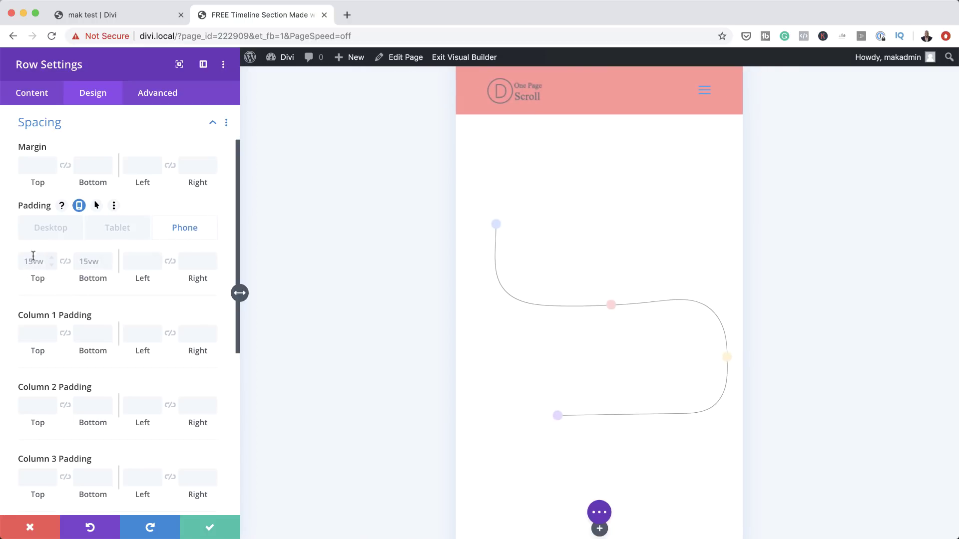
pyautogui.click(31, 264)
pyautogui.write('15vw')
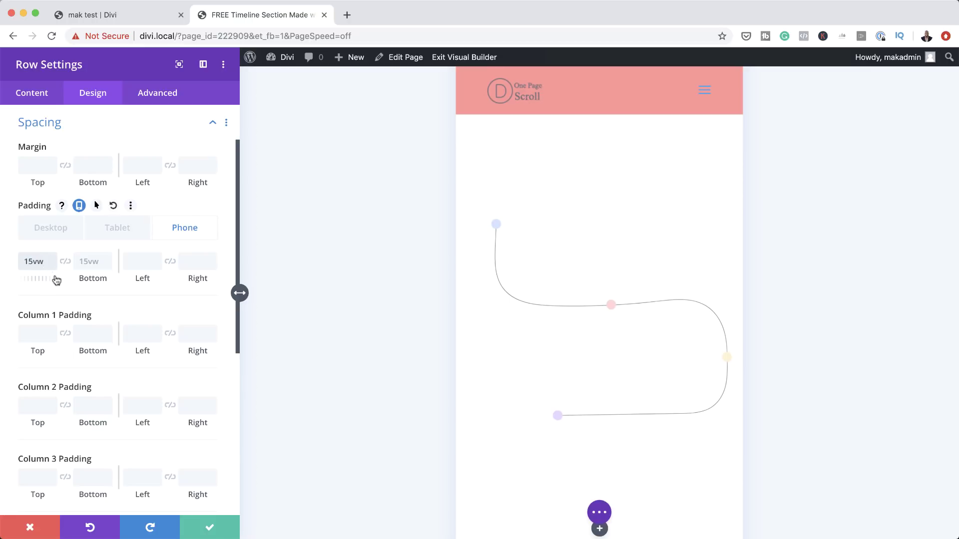
pyautogui.click(65, 261)
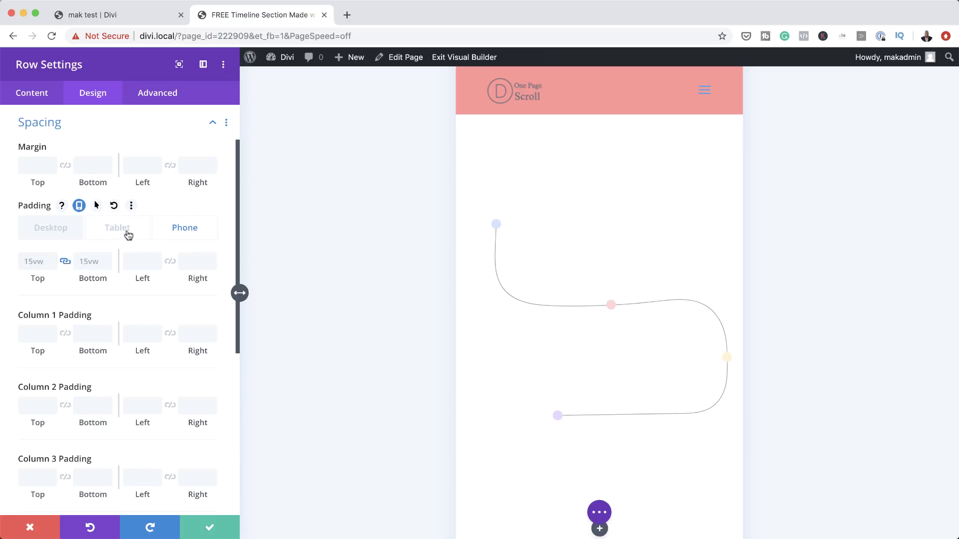
pyautogui.click(127, 233)
pyautogui.click(56, 234)
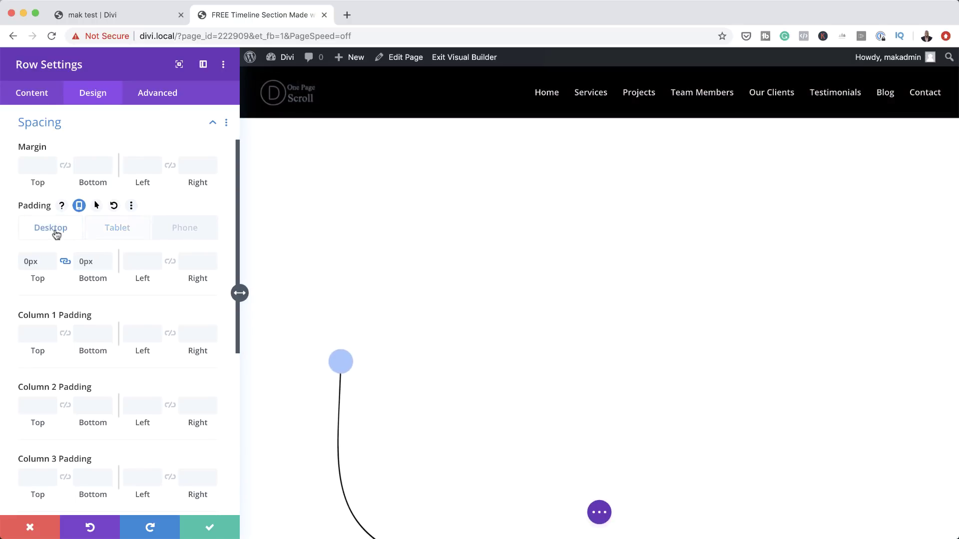
pyautogui.click(209, 528)
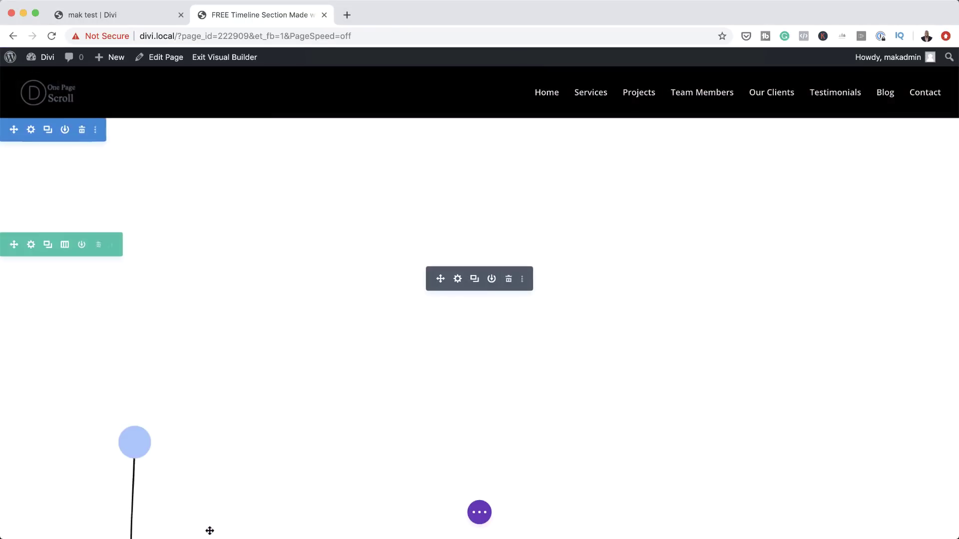
pyautogui.scroll(-5, 623, 467)
pyautogui.scroll(-3, 624, 465)
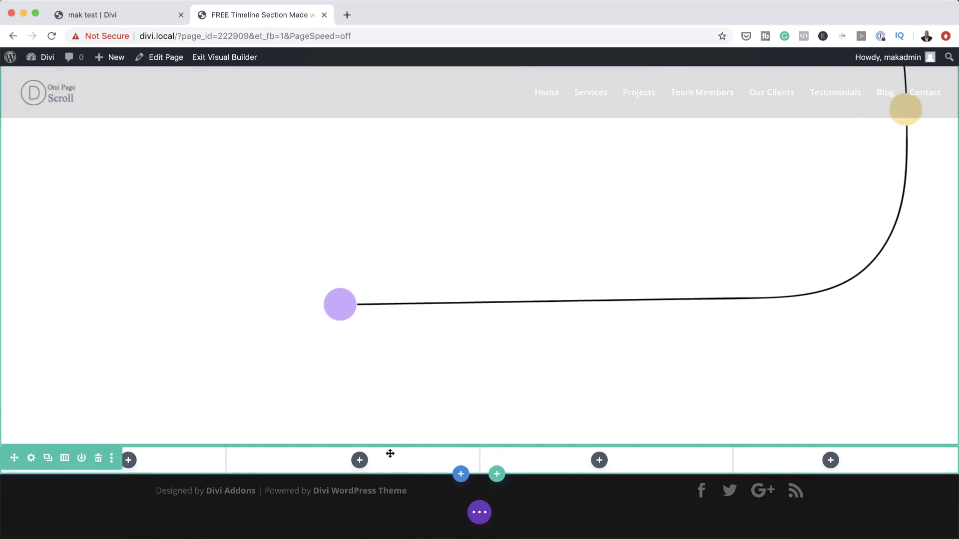
# Insert a Blurb module into the first column of the four-column row.
pyautogui.click(131, 462)
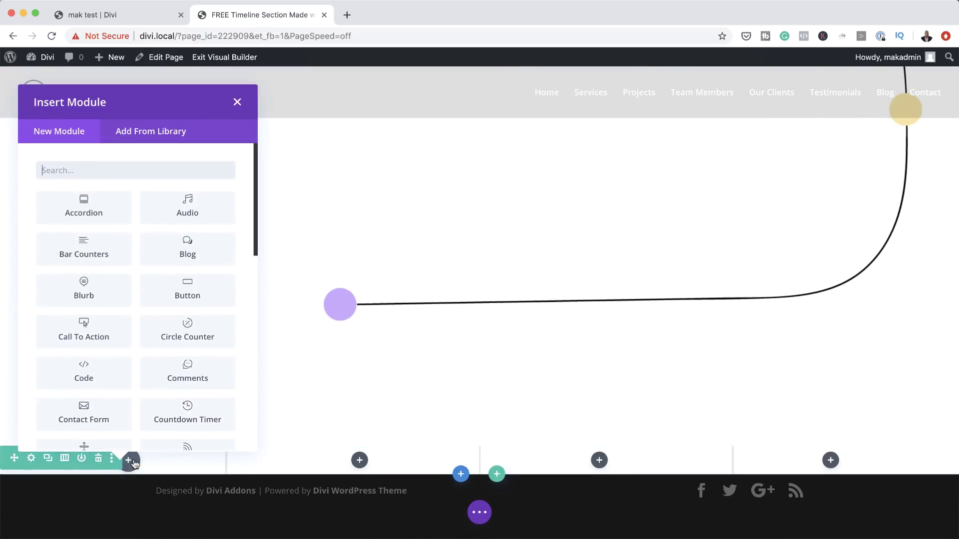
pyautogui.click(167, 174)
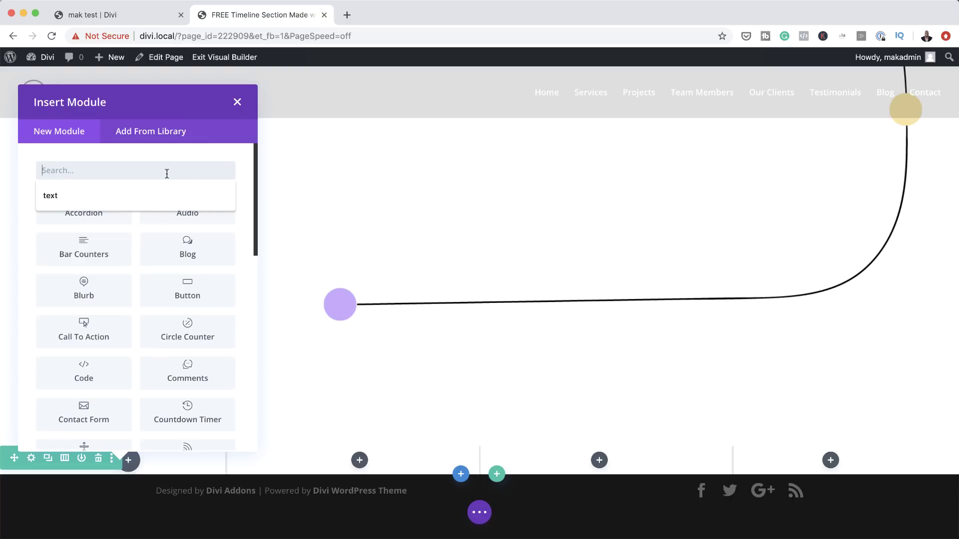
pyautogui.write('blur')
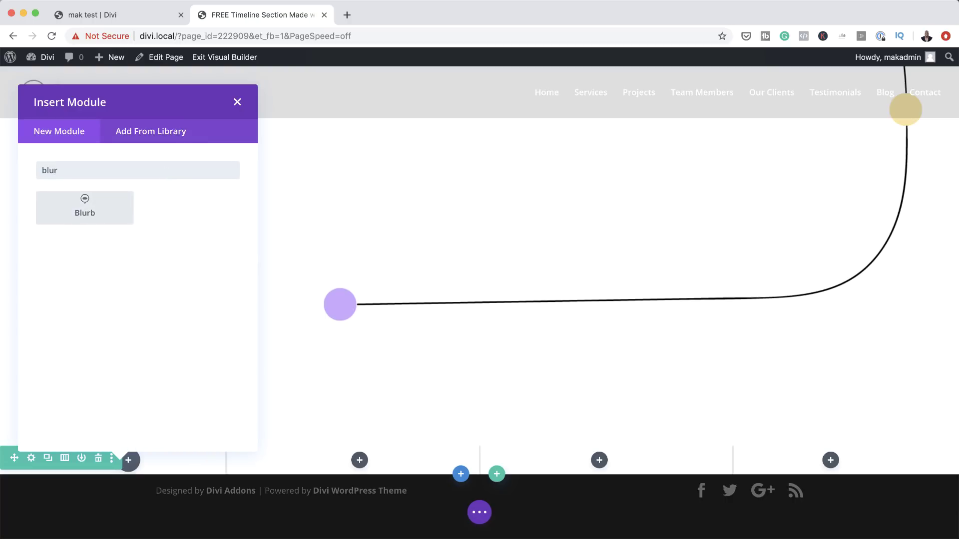
pyautogui.click(122, 211)
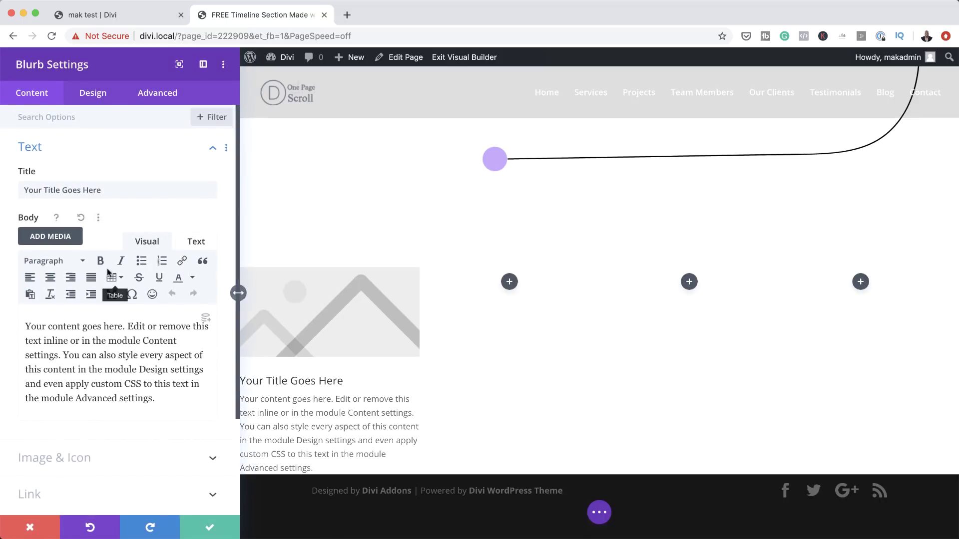
# Replace the blurb's body with Lorem ipsum text ending in "Nullam malesuada erat ut turpis." and set its title to "Lorem ipsum dolor".
pyautogui.moveTo(25, 326); pyautogui.dragTo(170, 405)
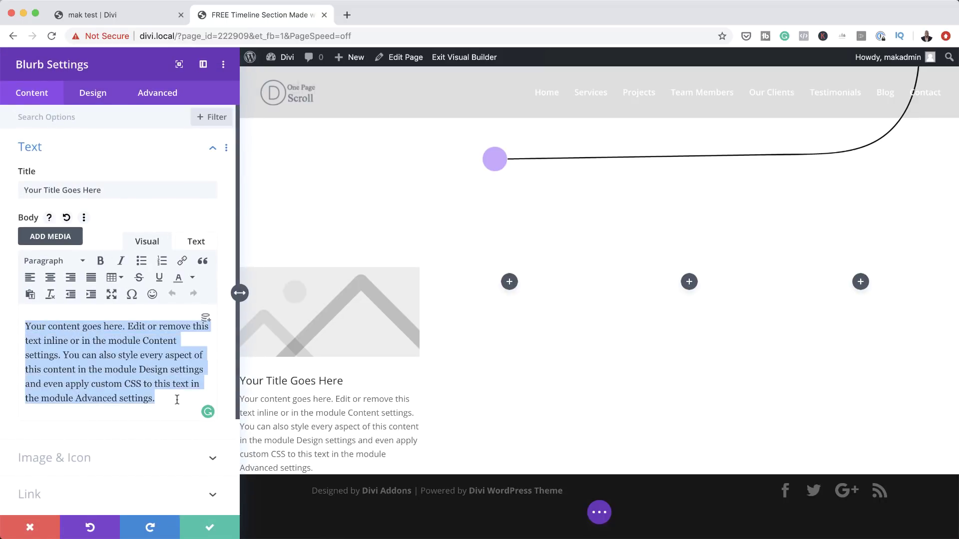
pyautogui.write('Lorem ipsum dolor sit amet, consectetuer adipiscing elit. Donec odio. Quisque volutpat mattis eros. Nullam malesuada erat ut turpis.')
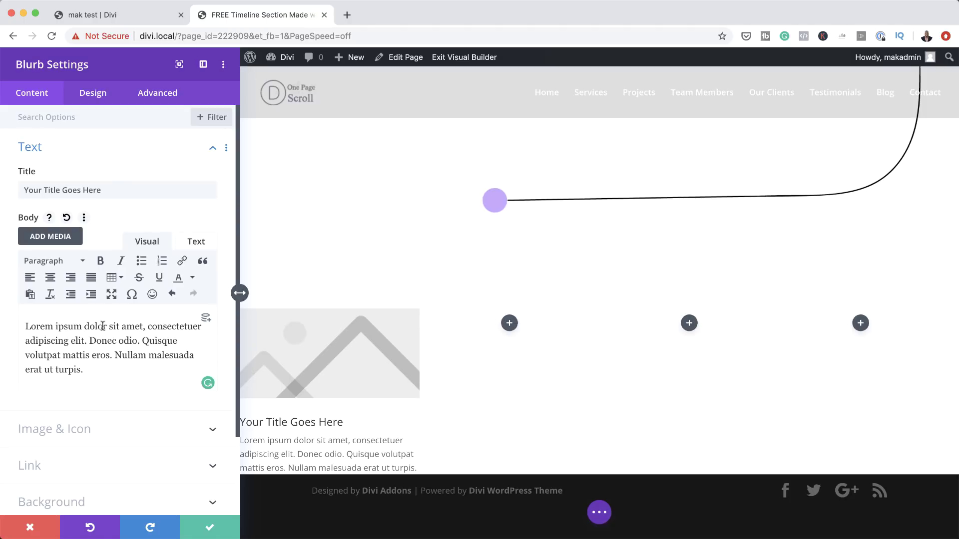
pyautogui.moveTo(107, 327); pyautogui.dragTo(22, 326)
pyautogui.press('super+c')
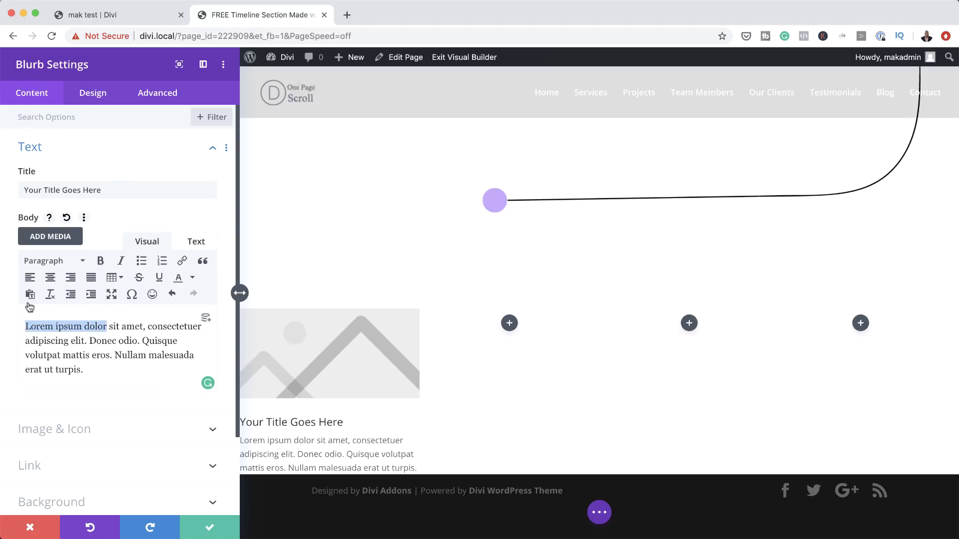
pyautogui.tripleClick(120, 191)
pyautogui.press('super+v')
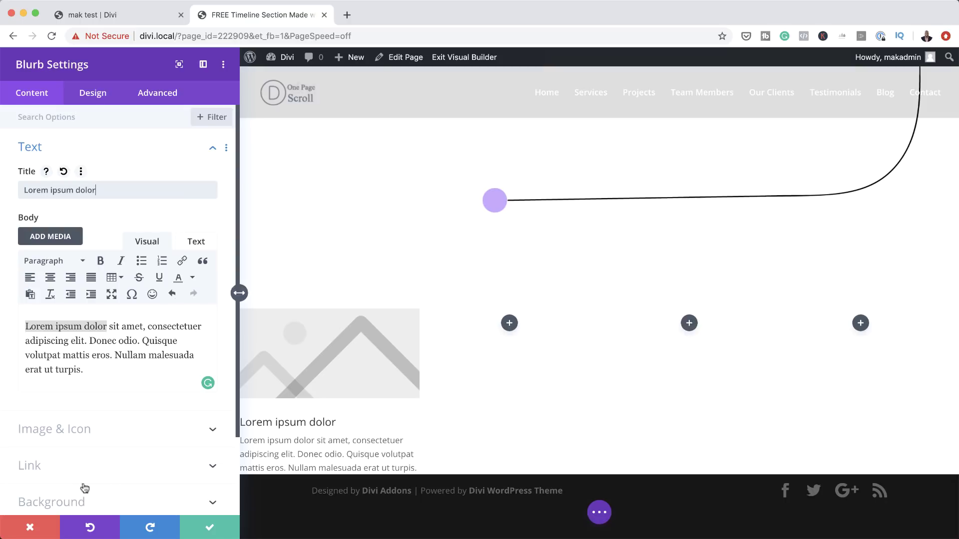
# Enable an icon for the blurb in place of the image and choose the small solid square.
pyautogui.scroll(-3, 125, 439)
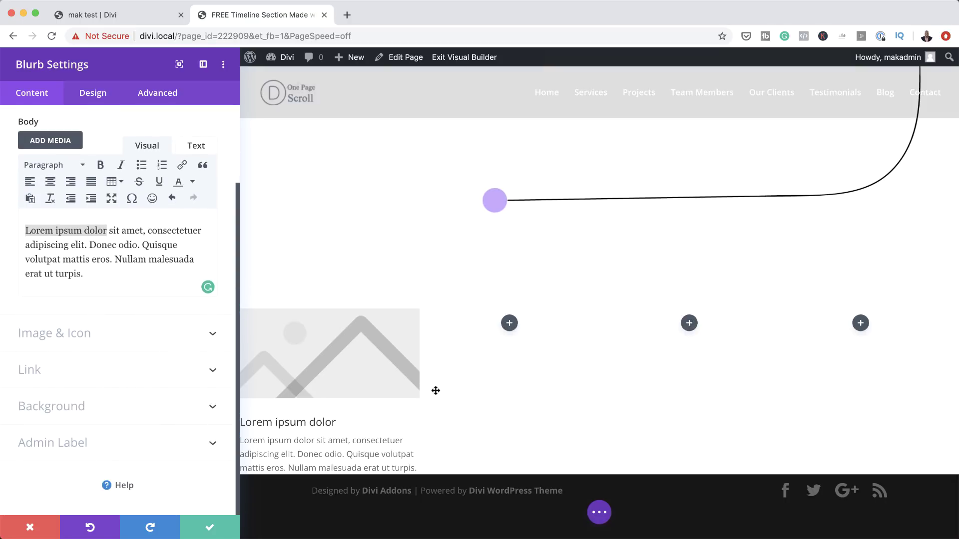
pyautogui.click(76, 334)
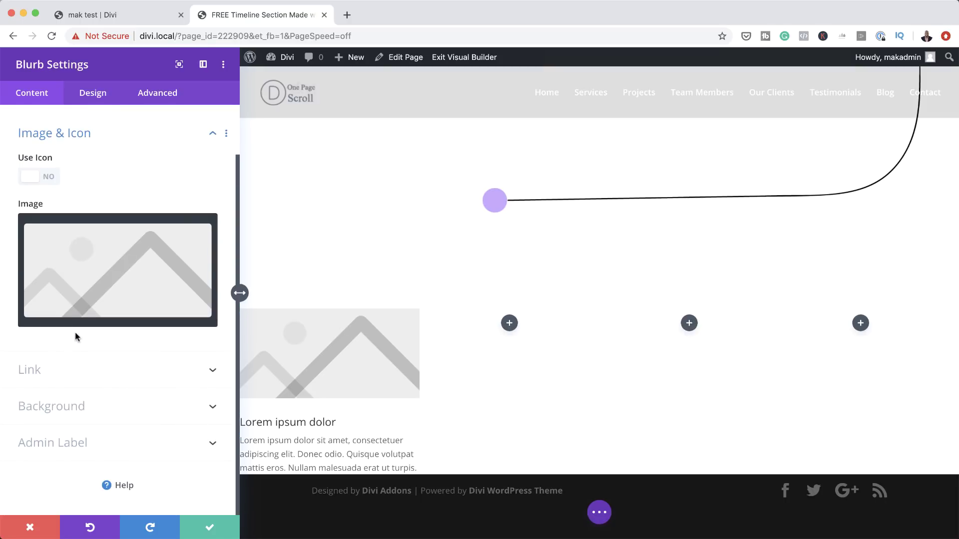
pyautogui.click(49, 177)
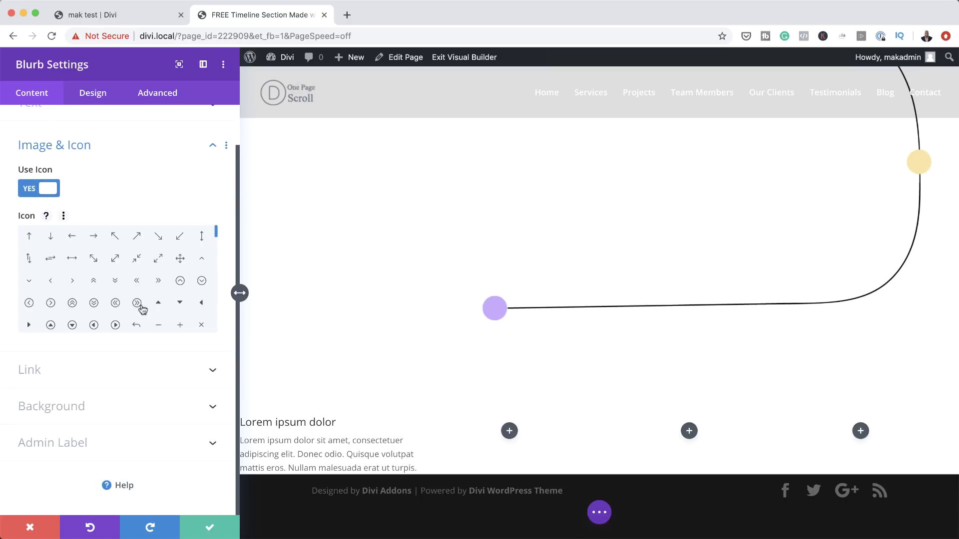
pyautogui.scroll(-10, 218, 238)
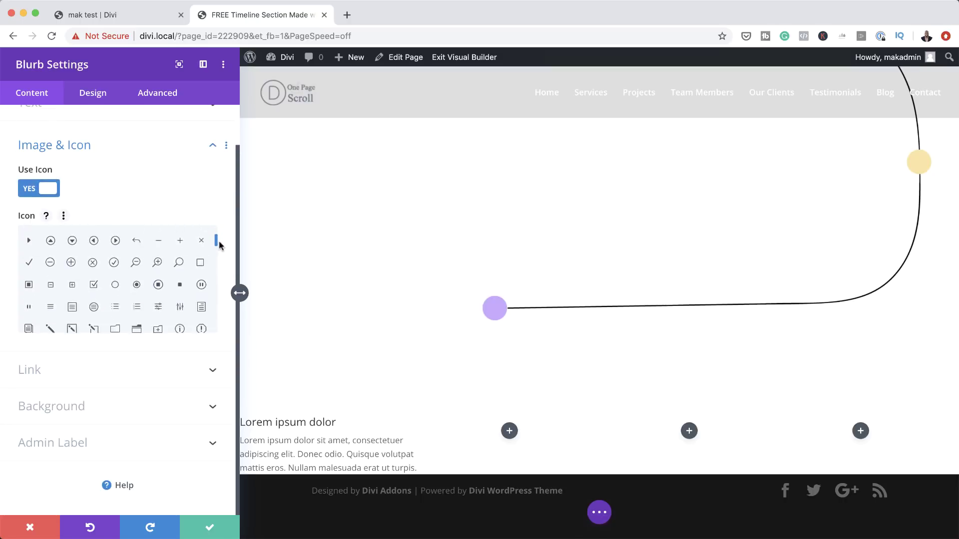
pyautogui.click(181, 267)
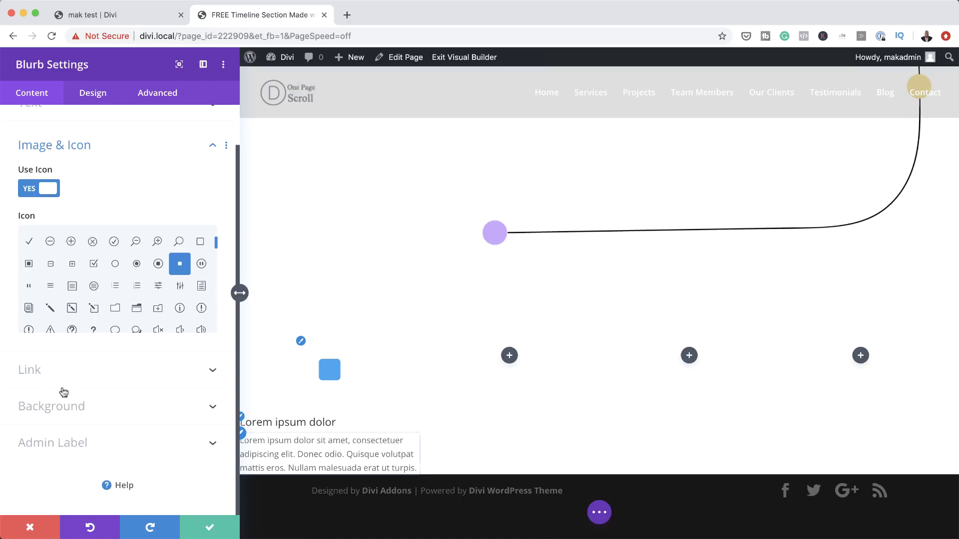
# Add a gradient background to the blurb and set its first color to #a5c4ff.
pyautogui.click(113, 413)
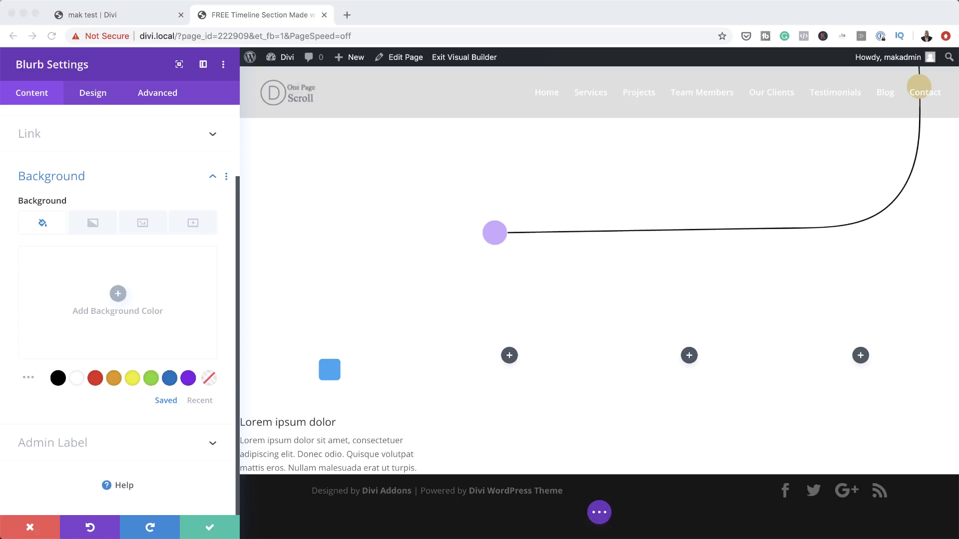
pyautogui.click(92, 223)
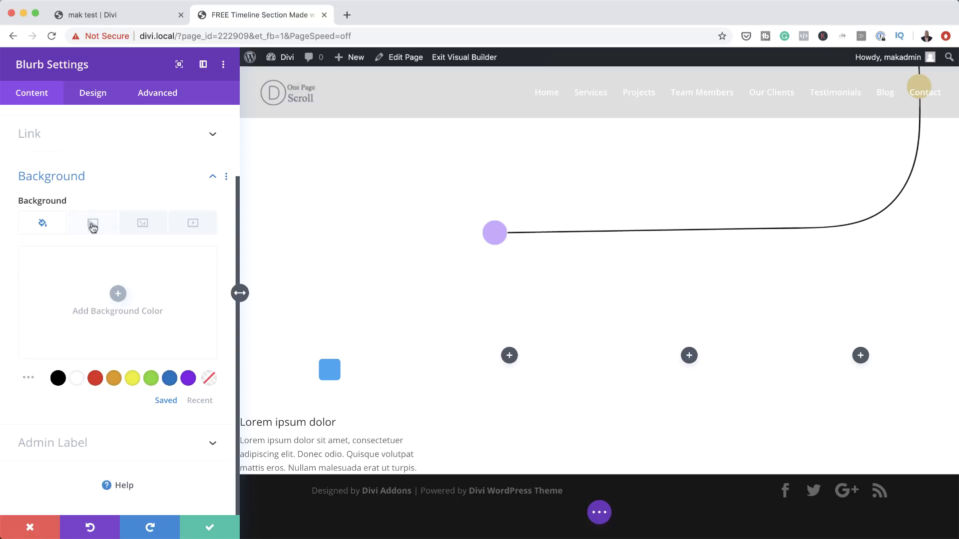
pyautogui.click(118, 335)
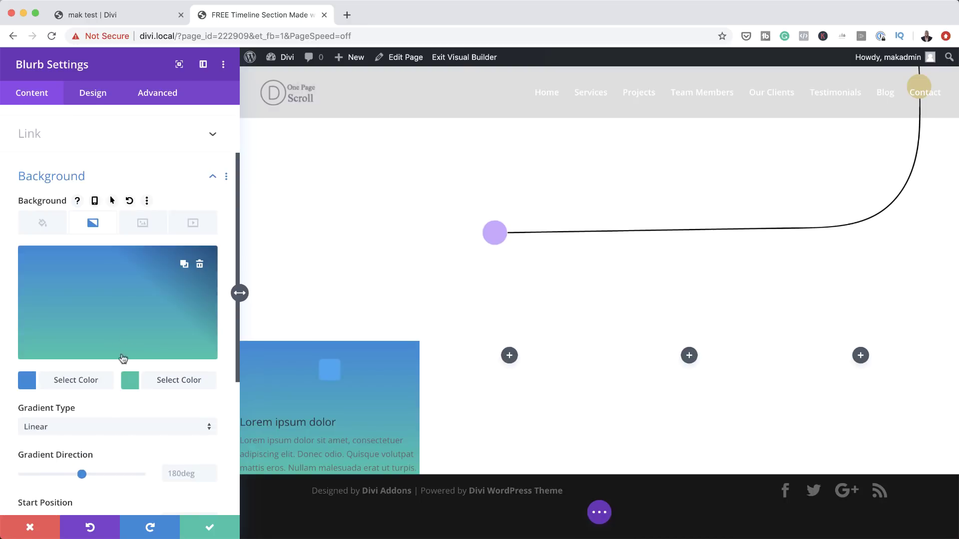
pyautogui.click(29, 387)
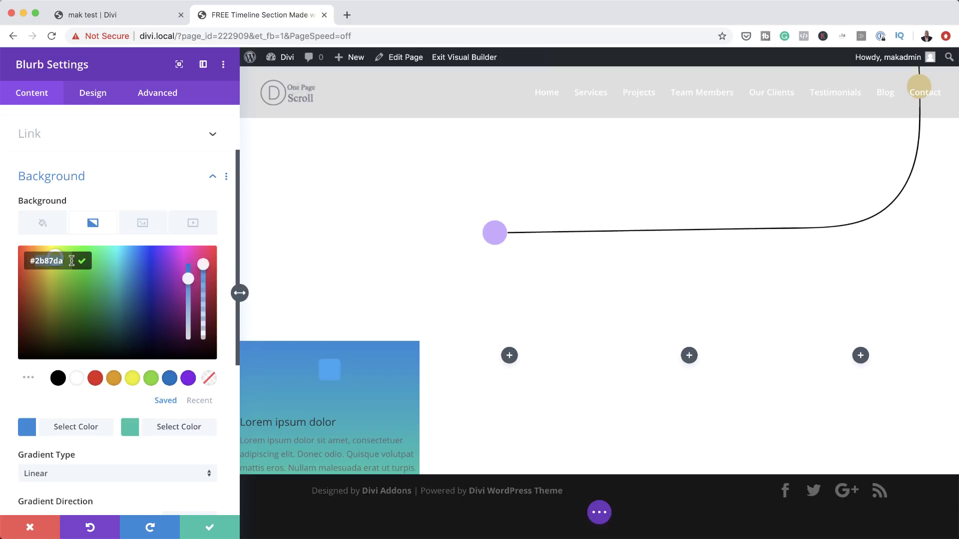
pyautogui.press('super+a')
pyautogui.write('#a5c4ff')
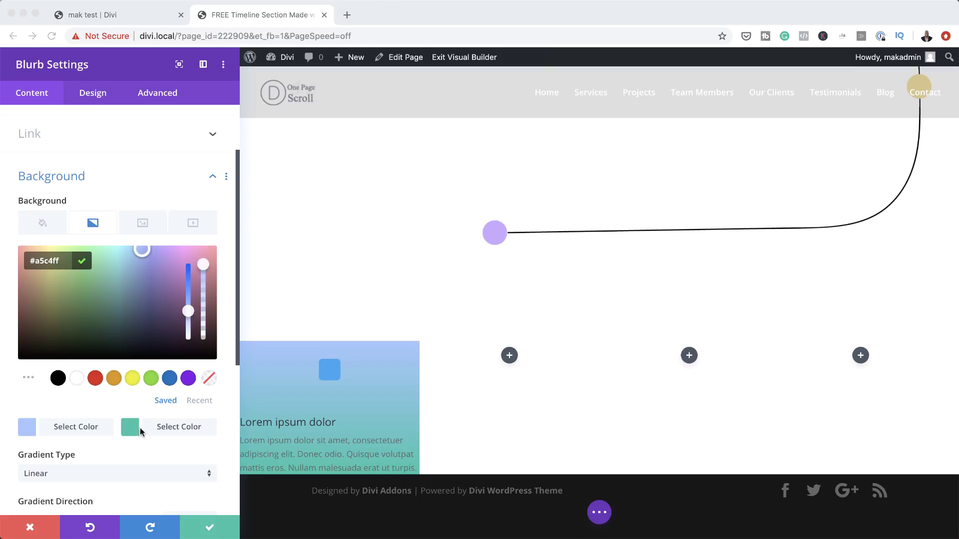
# Set the second color of the blurb's background gradient to white, #ffffff.
pyautogui.scroll(-4, 135, 427)
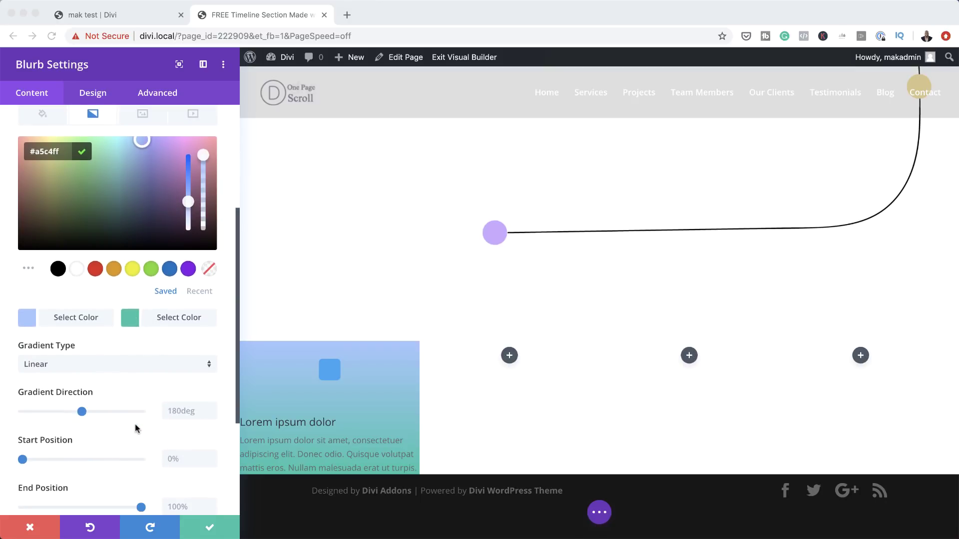
pyautogui.click(130, 322)
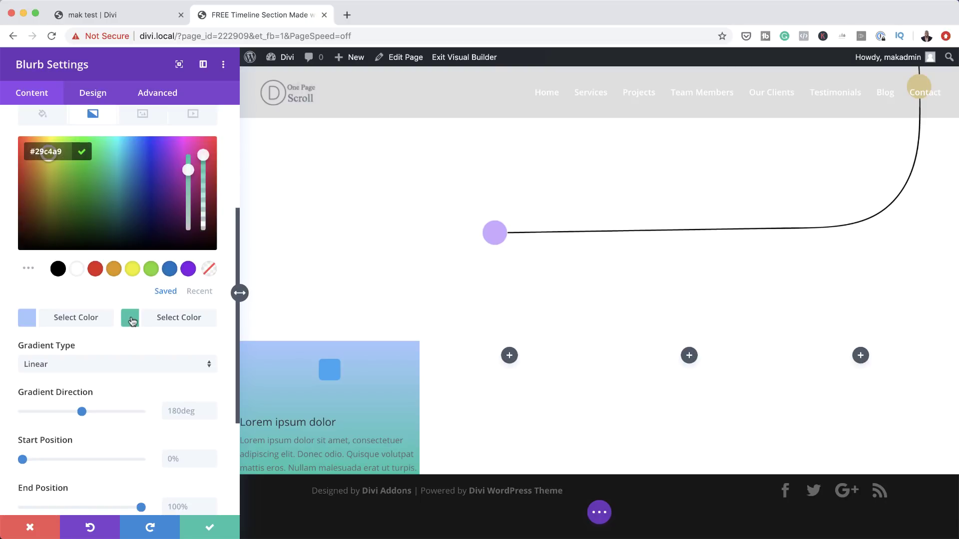
pyautogui.click(131, 319)
pyautogui.click(131, 272)
pyautogui.click(76, 272)
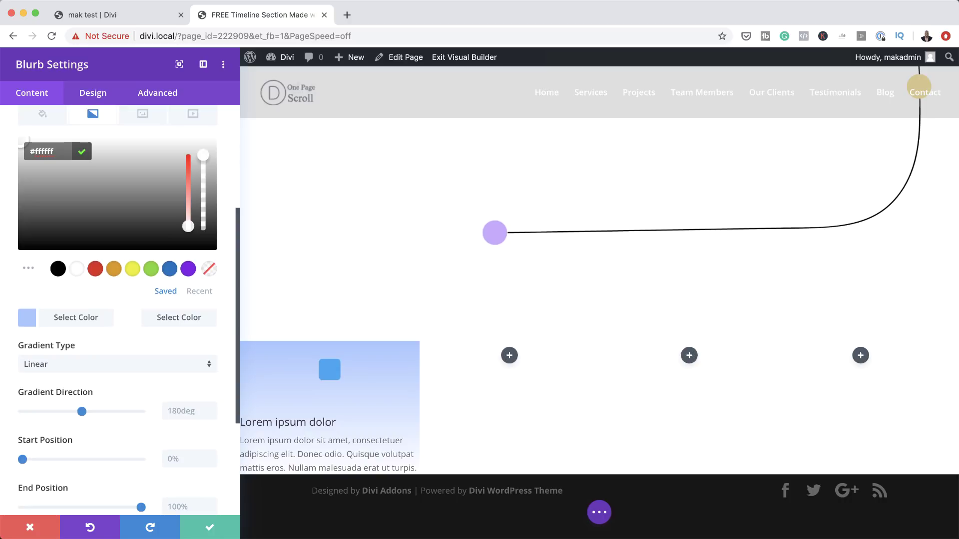
# Set both the start and end positions of the blurb's background gradient to 40%.
pyautogui.scroll(-3, 132, 452)
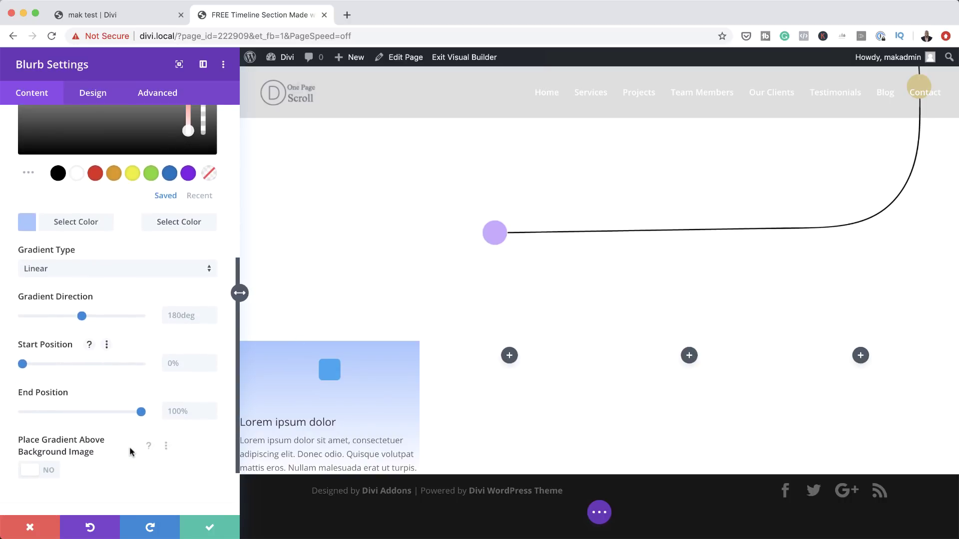
pyautogui.scroll(-2, 200, 378)
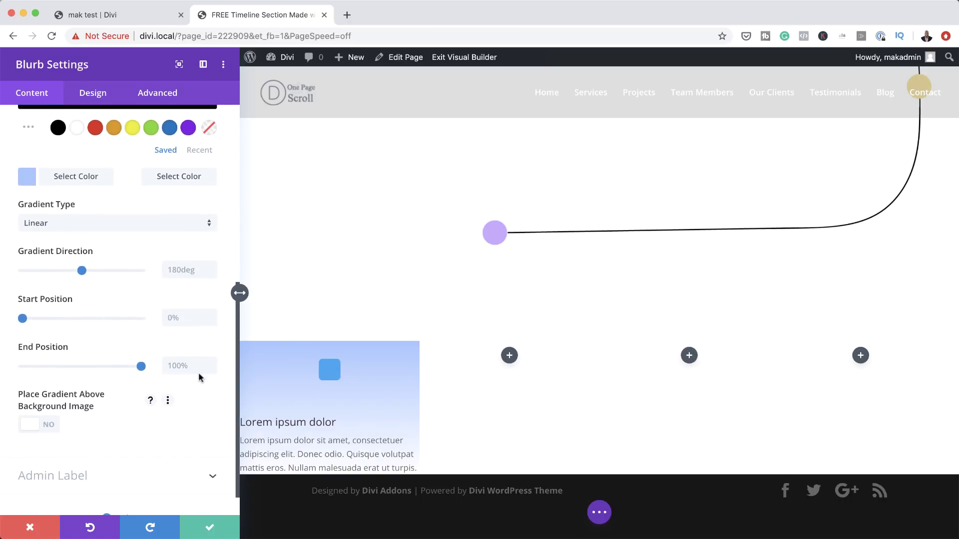
pyautogui.click(182, 318)
pyautogui.scroll(-1, 182, 318)
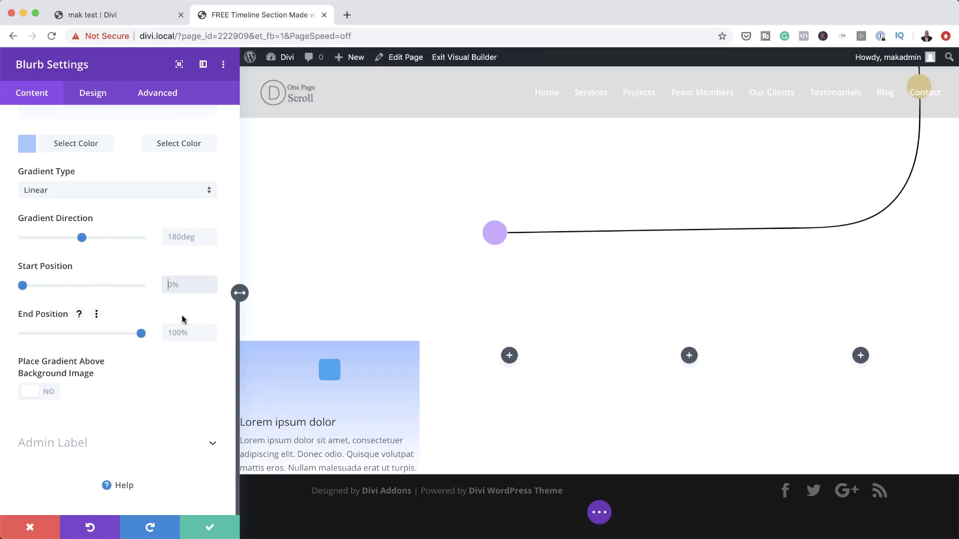
pyautogui.write('40')
pyautogui.click(190, 334)
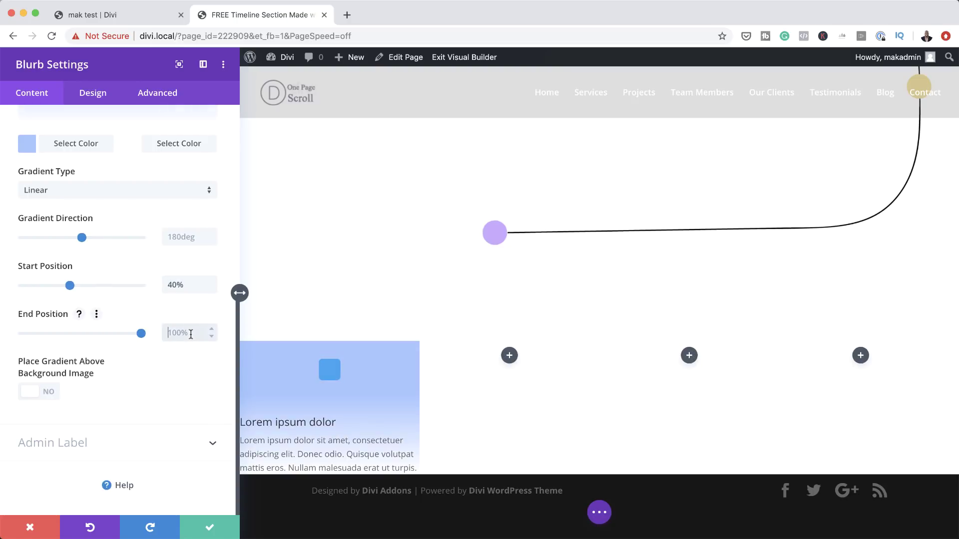
pyautogui.write('40')
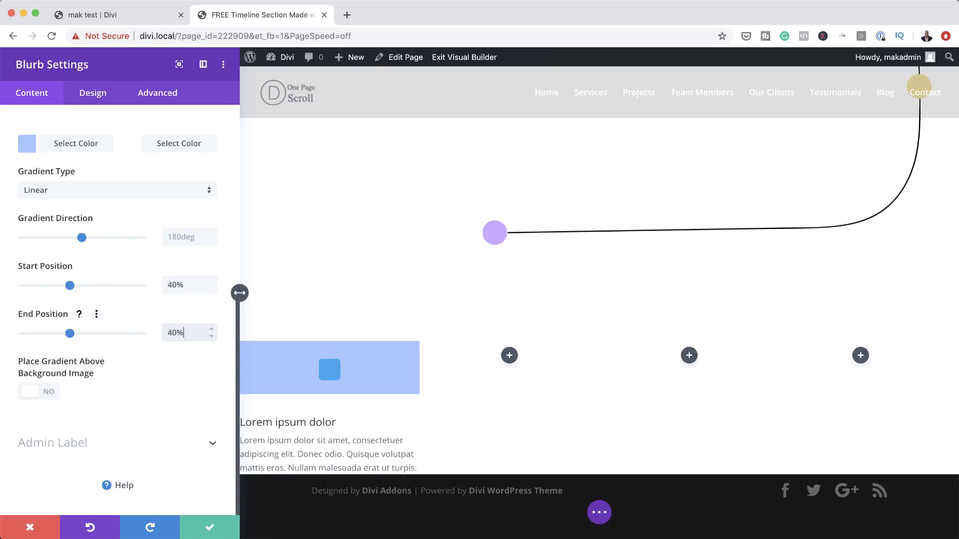
# Set the blurb's icon color to white and enable a custom icon font size of 5vw.
pyautogui.click(92, 95)
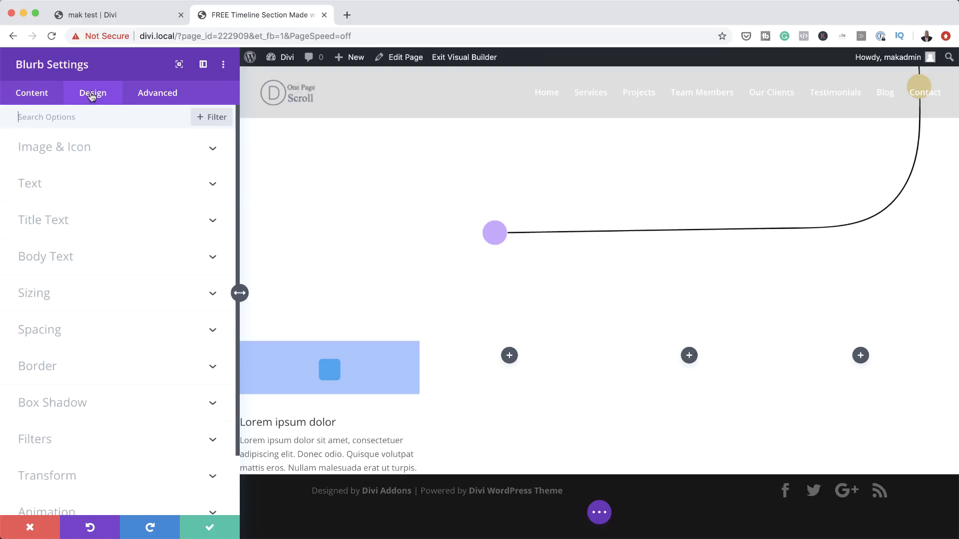
pyautogui.click(82, 150)
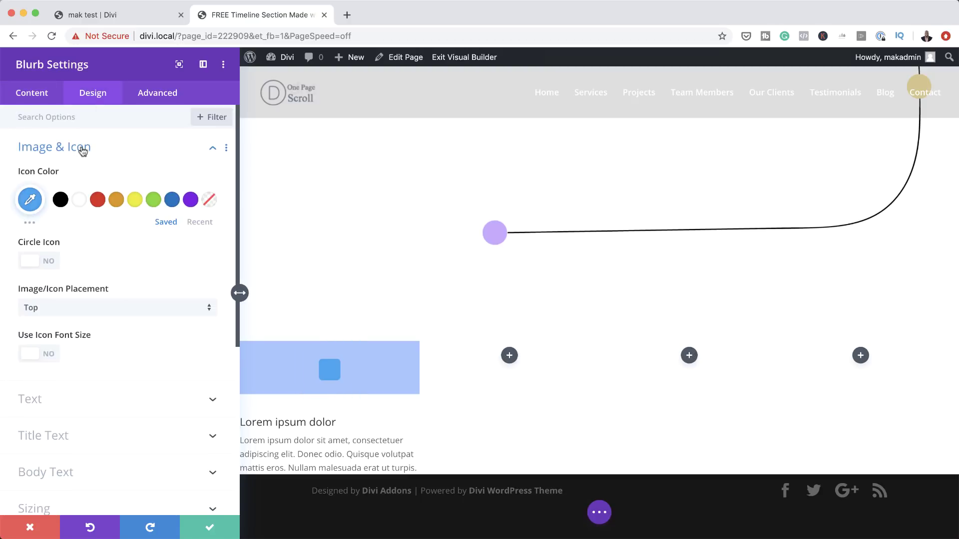
pyautogui.click(80, 202)
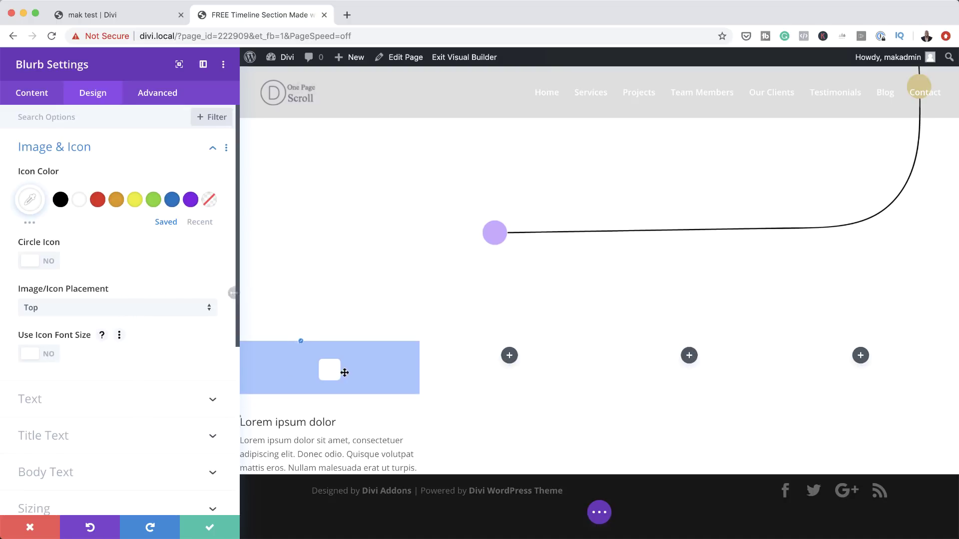
pyautogui.click(52, 358)
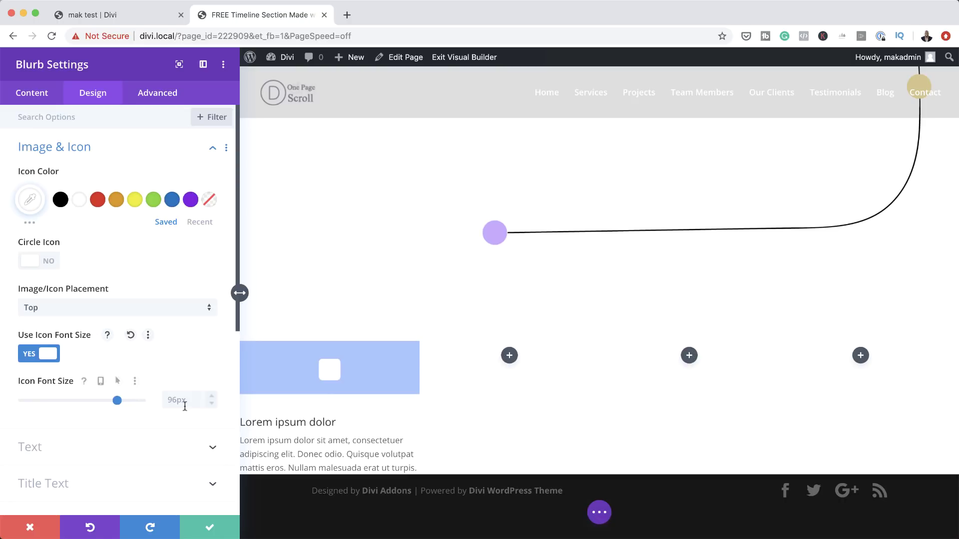
pyautogui.write('5')
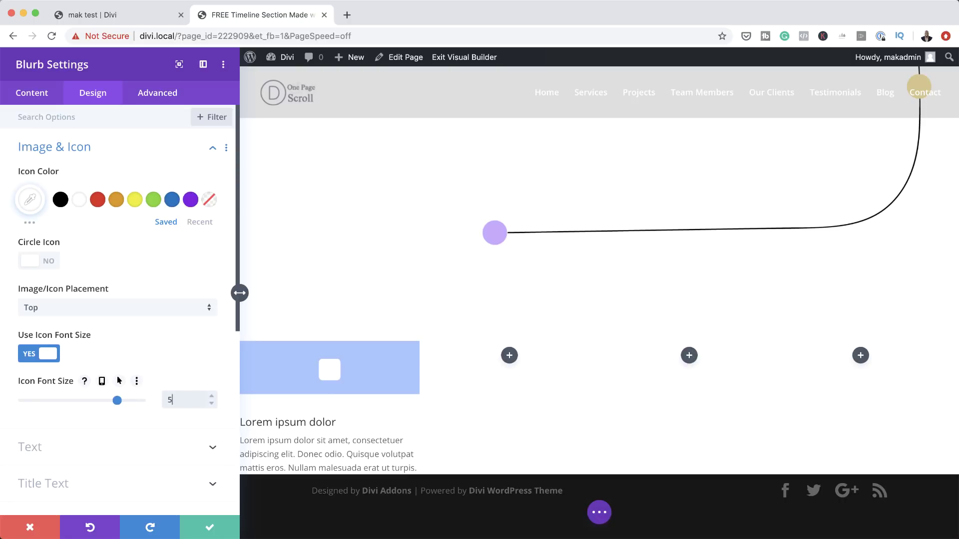
pyautogui.write('vw')
# Enable responsive values for the blurb's icon font size and set the tablet size to 17vw.
pyautogui.click(103, 384)
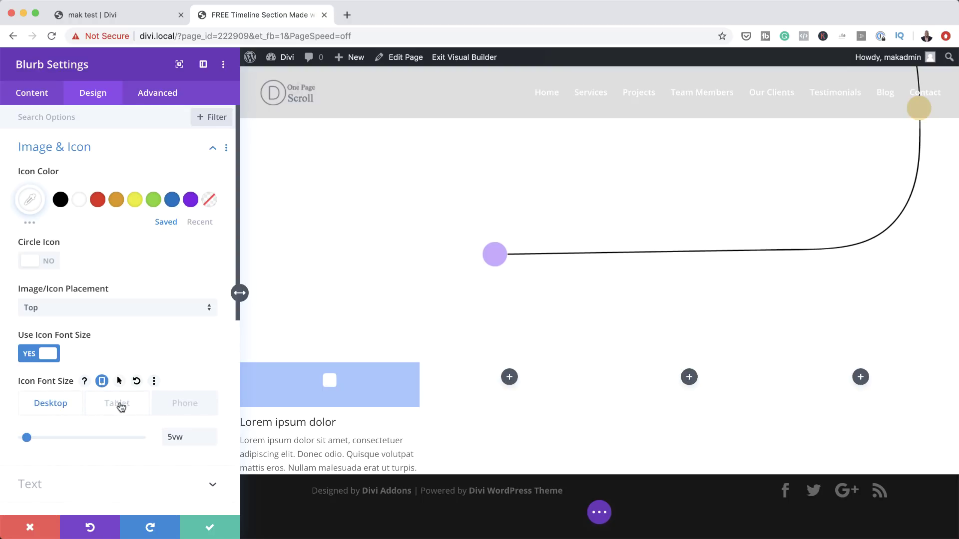
pyautogui.click(128, 407)
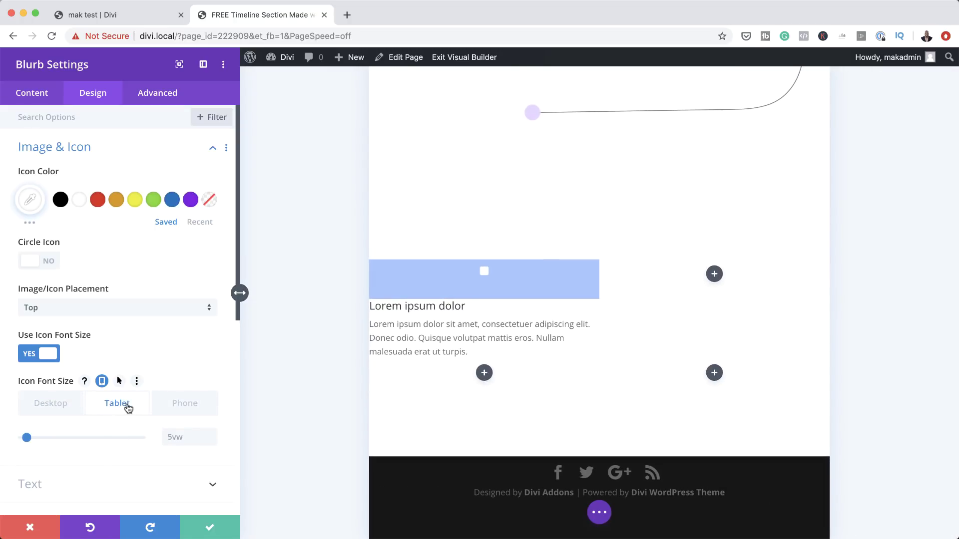
pyautogui.click(179, 437)
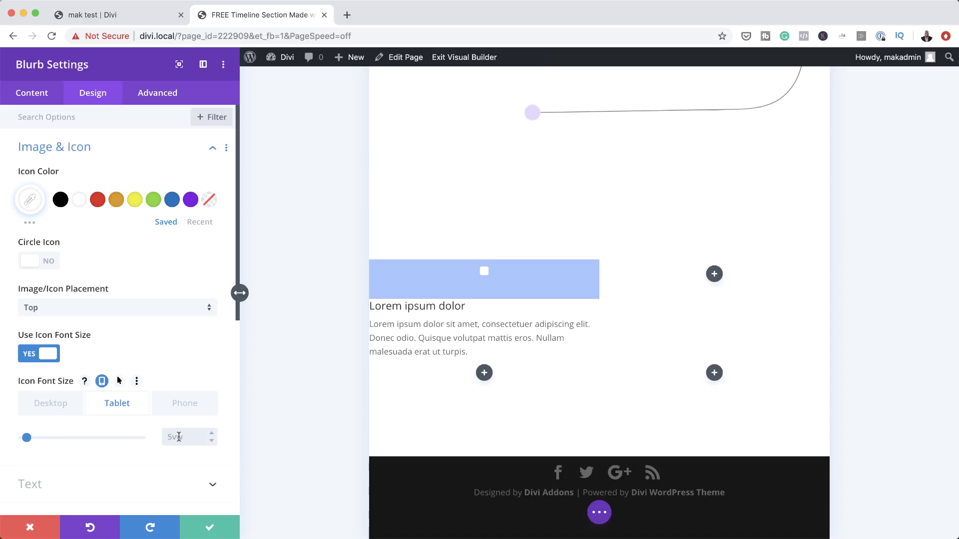
pyautogui.write('17vw')
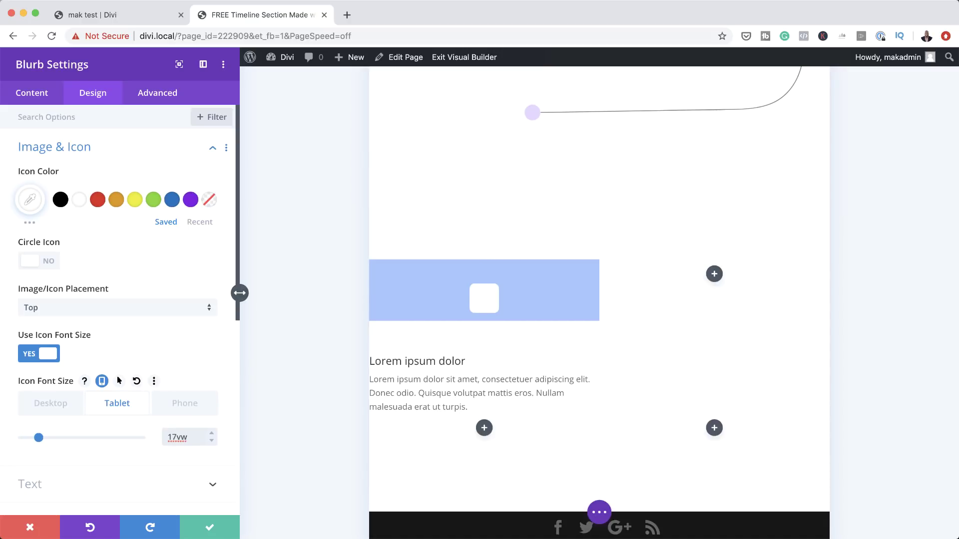
# Open the phone value of the blurb's icon font size, and return to the desktop value.
pyautogui.click(194, 403)
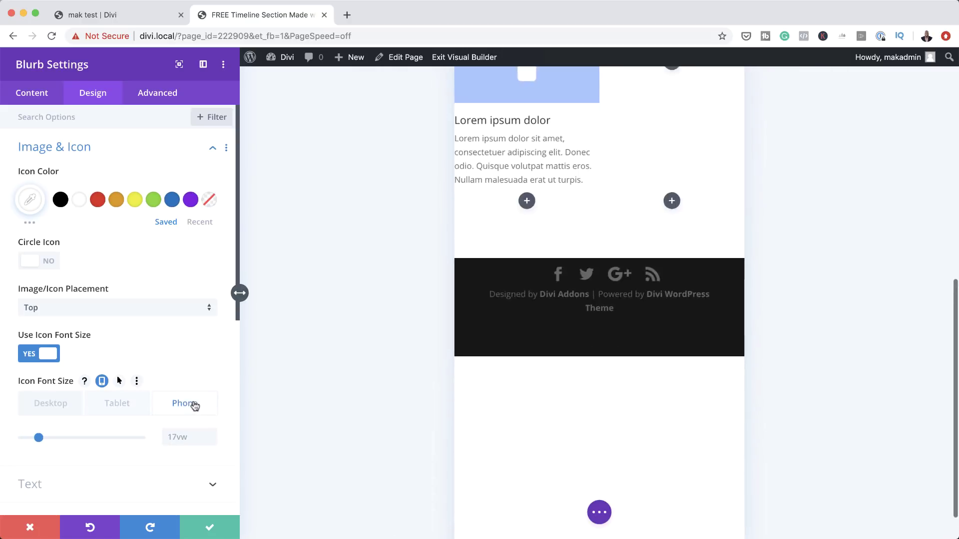
pyautogui.click(171, 437)
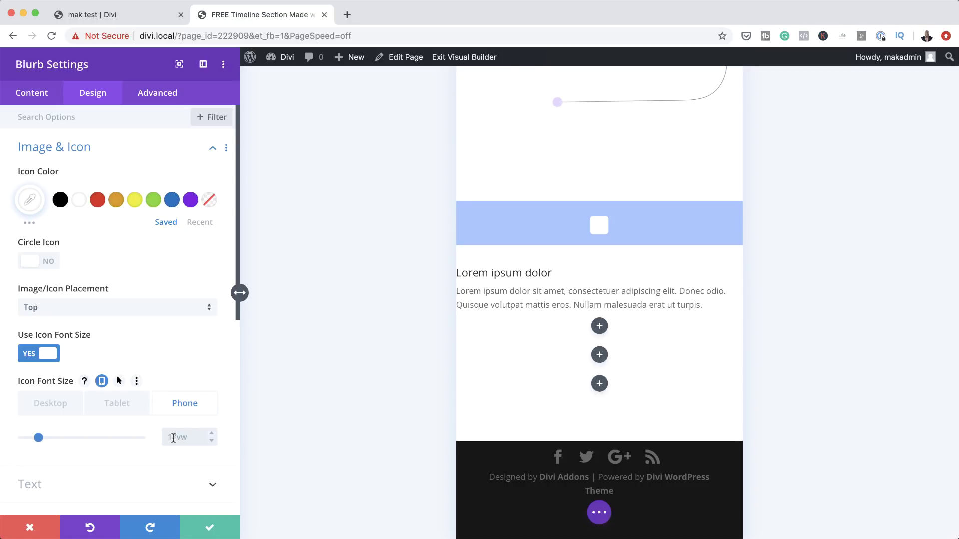
pyautogui.click(50, 403)
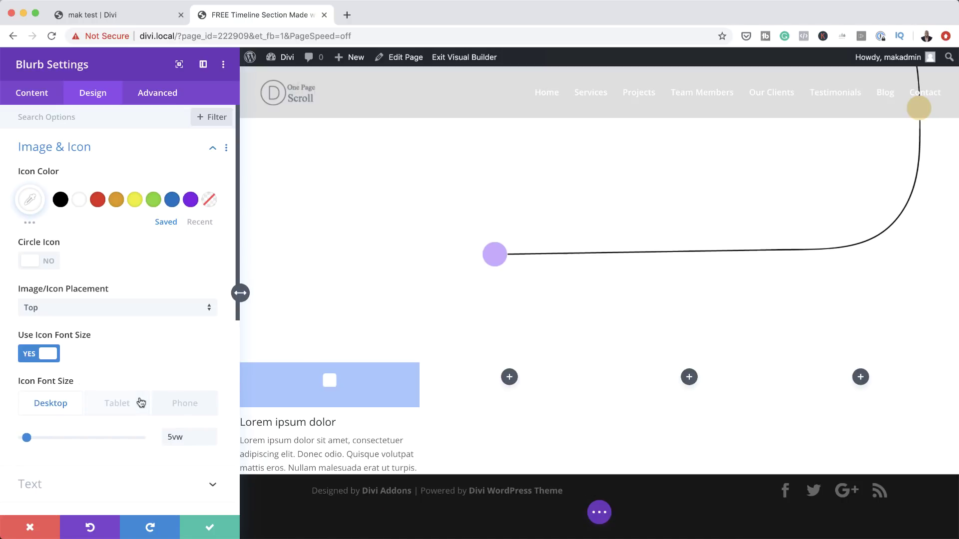
# Set the blurb's body text font to Didact Gothic.
pyautogui.scroll(-3, 139, 397)
pyautogui.scroll(-2, 139, 399)
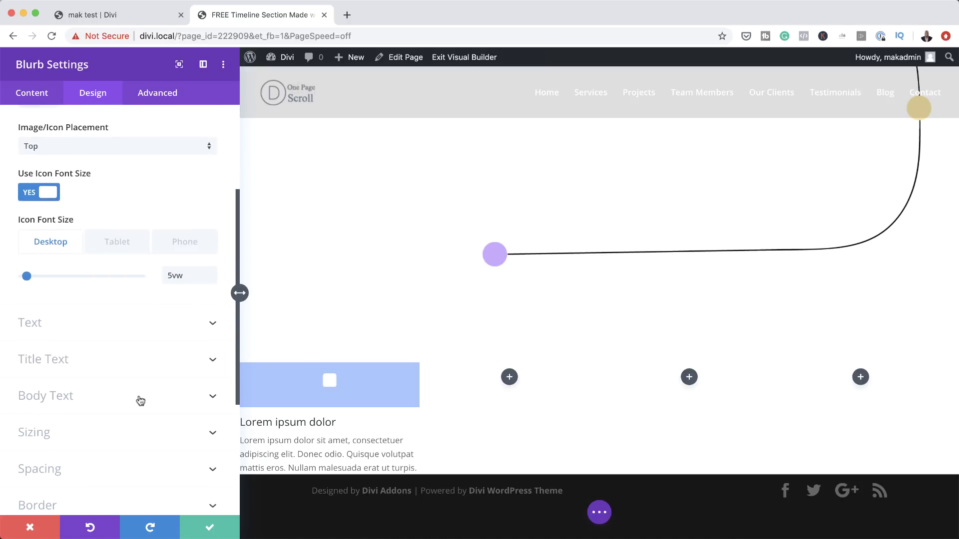
pyautogui.click(110, 332)
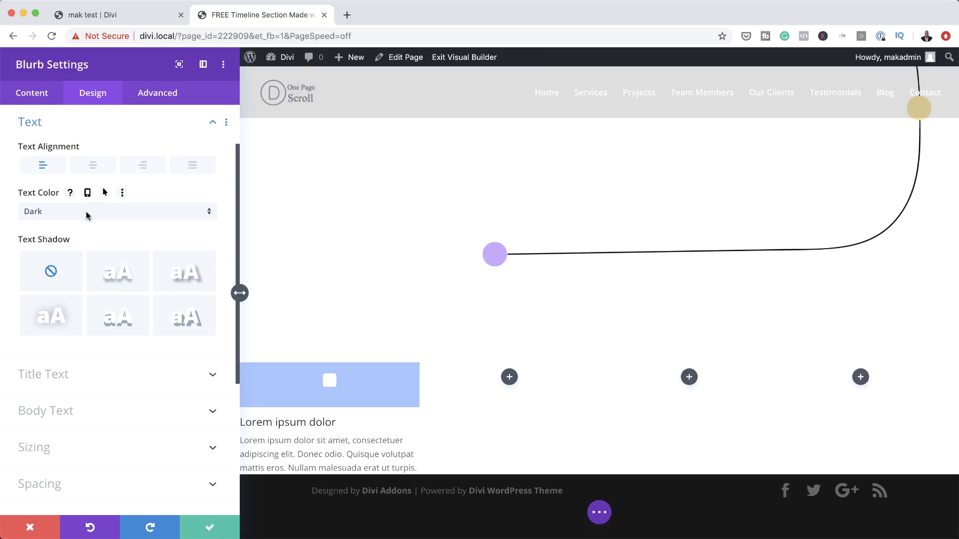
pyautogui.scroll(-1, 116, 270)
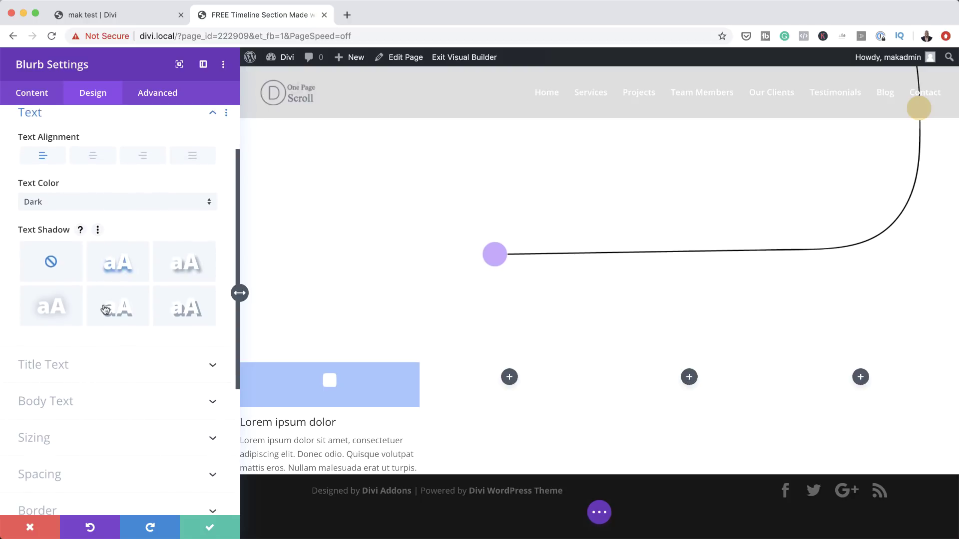
pyautogui.click(67, 402)
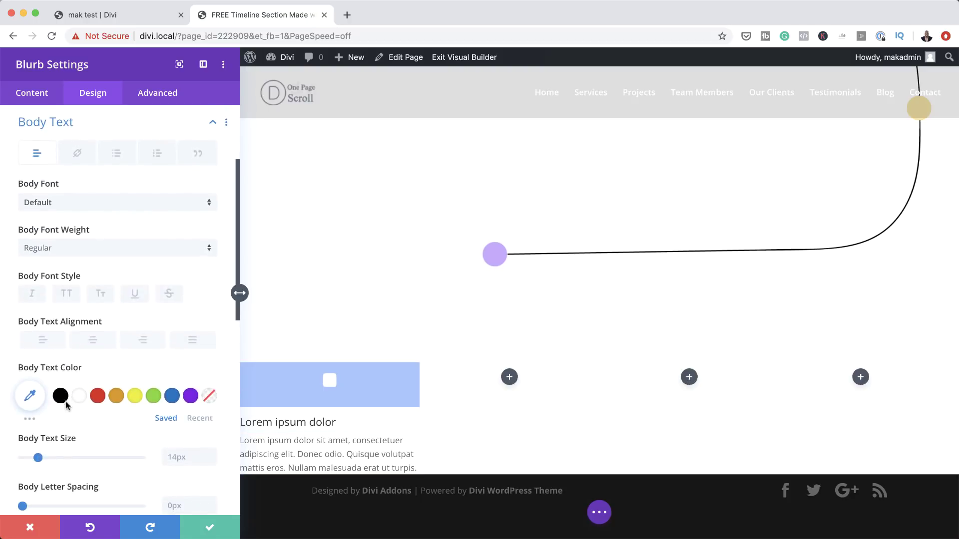
pyautogui.click(70, 206)
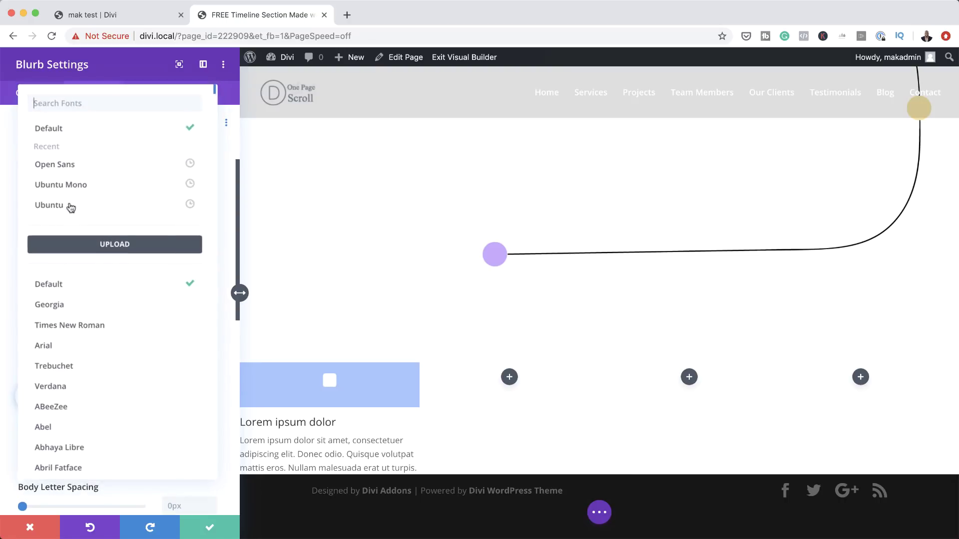
pyautogui.click(104, 101)
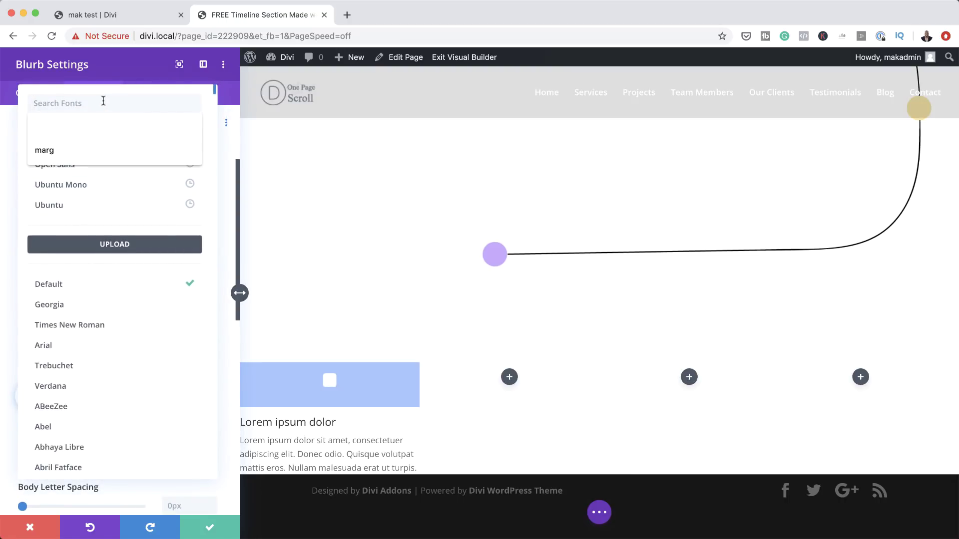
pyautogui.write('di')
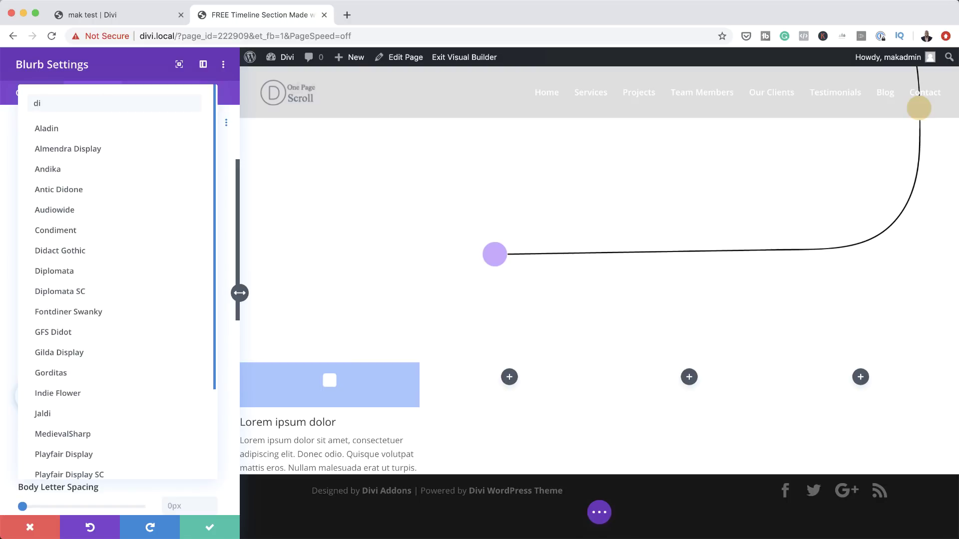
pyautogui.write('dac')
pyautogui.click(83, 133)
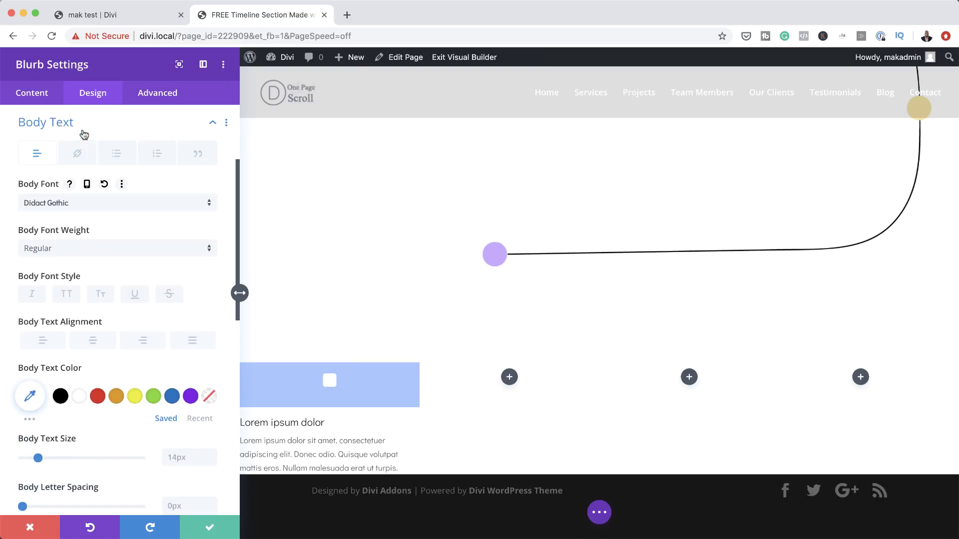
# Set the blurb's title font to Didact Gothic with bold weight, and center the title text.
pyautogui.click(243, 422)
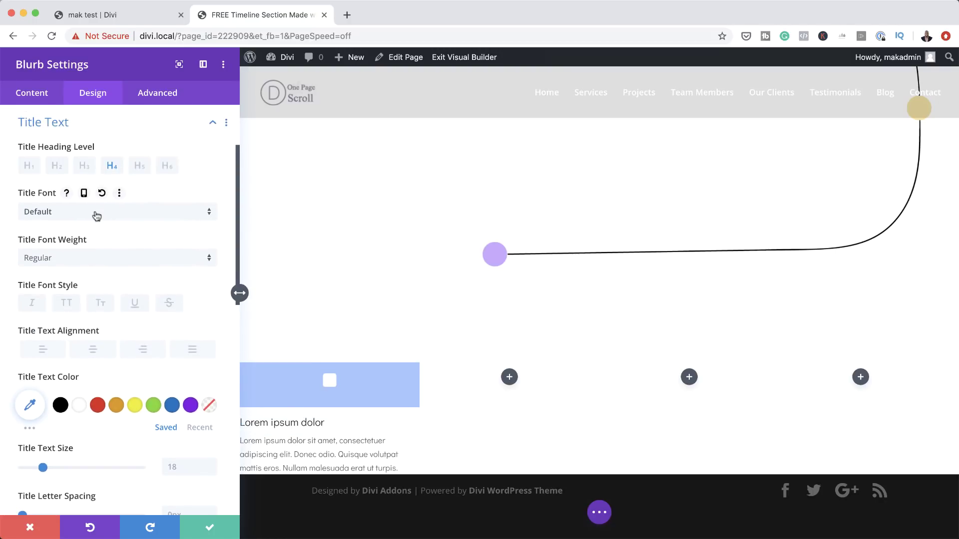
pyautogui.click(96, 216)
pyautogui.click(100, 169)
pyautogui.click(73, 262)
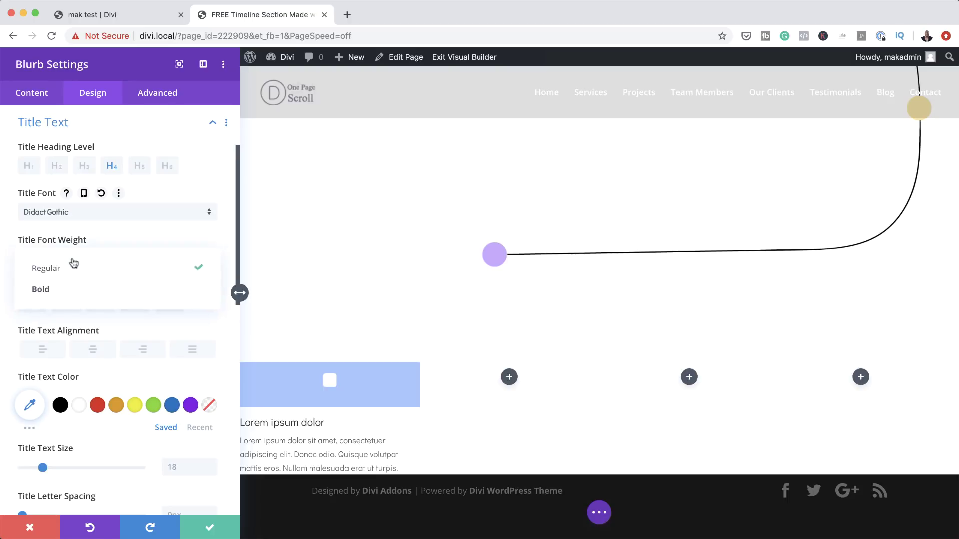
pyautogui.click(62, 287)
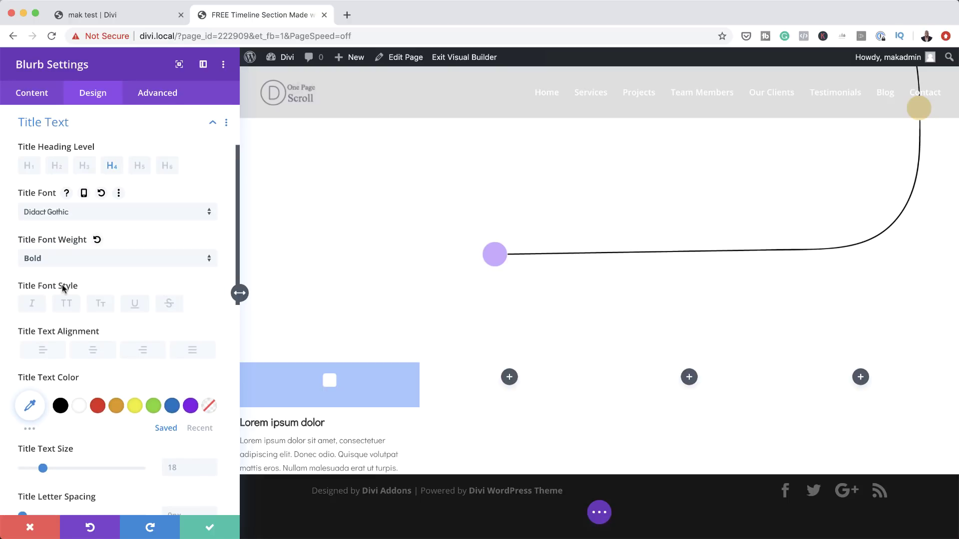
pyautogui.click(93, 352)
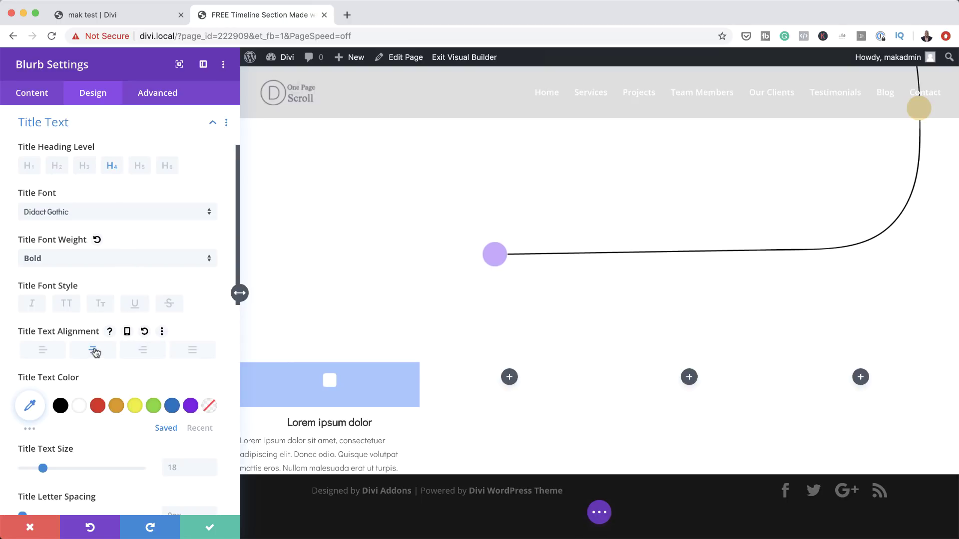
# Set the blurb's title text size to 1vw on desktop and 2.7vw on tablet.
pyautogui.scroll(-2, 95, 352)
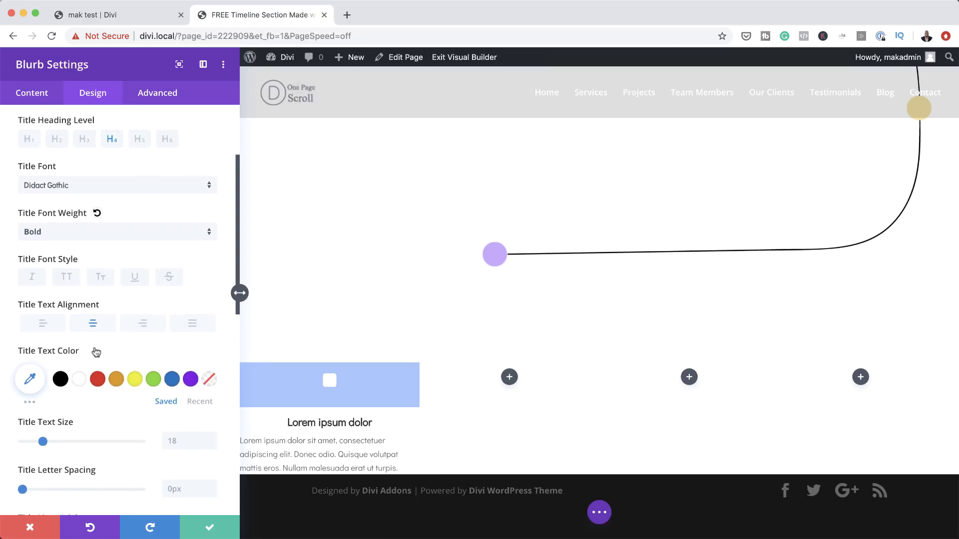
pyautogui.scroll(-2, 96, 352)
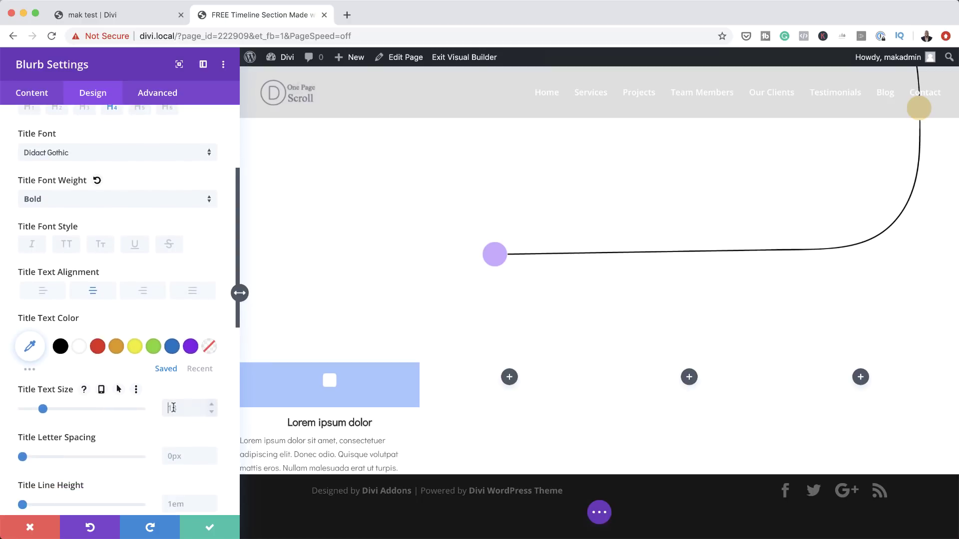
pyautogui.write('1vw')
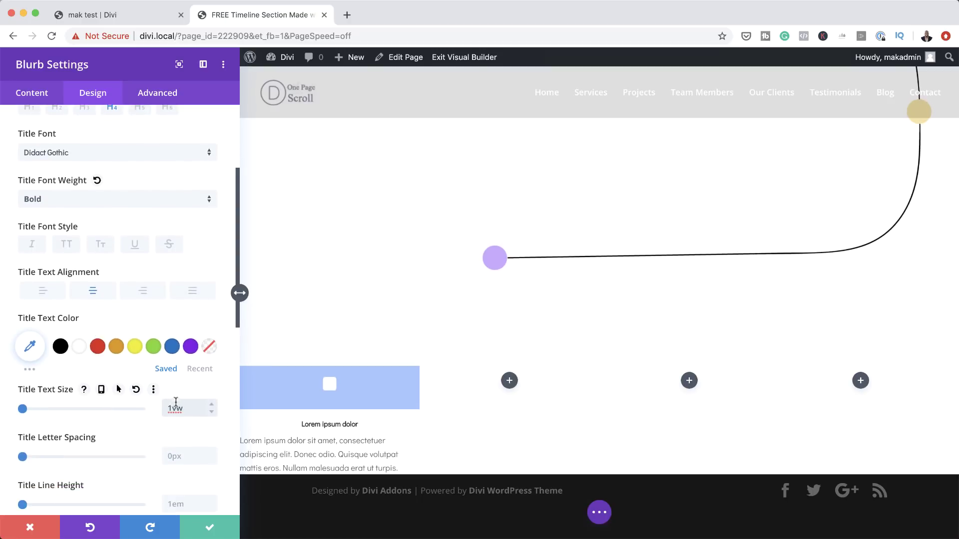
pyautogui.click(103, 393)
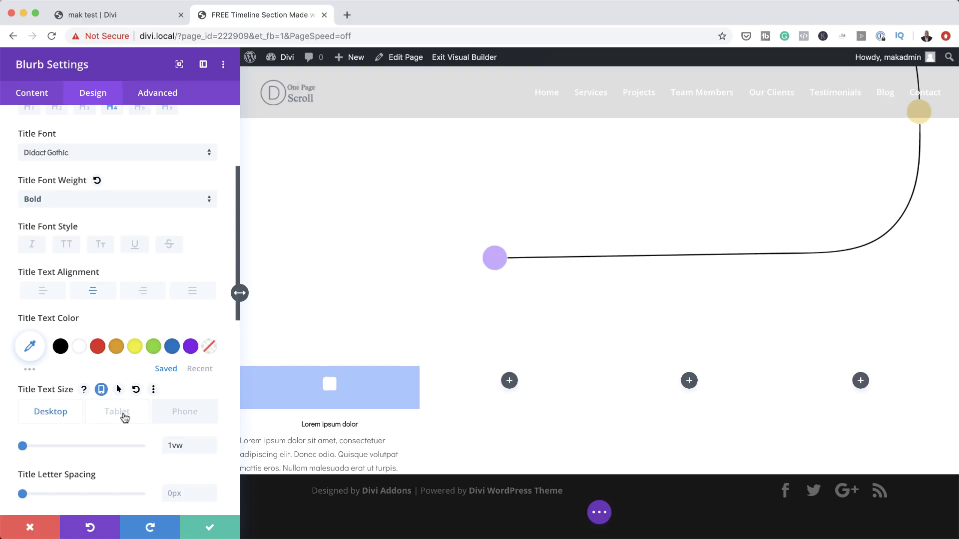
pyautogui.click(117, 412)
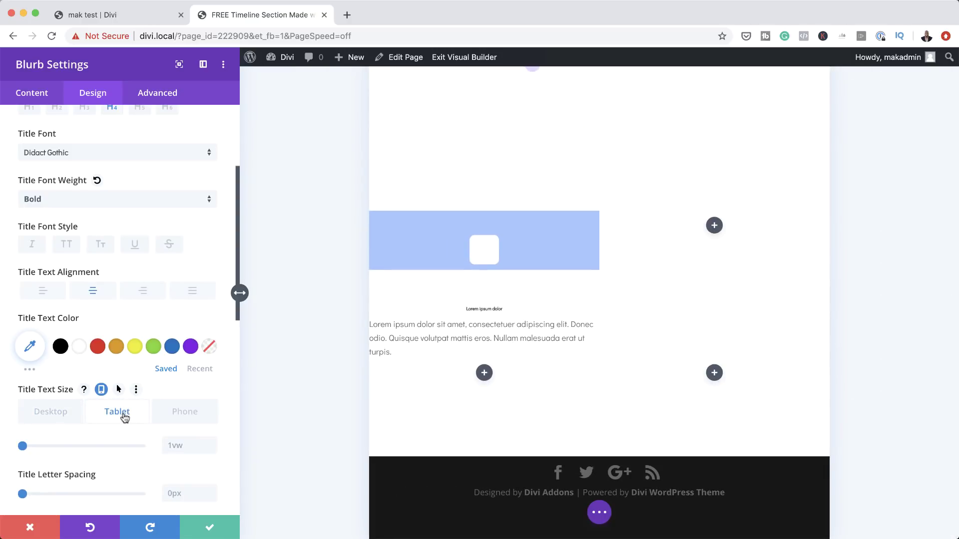
pyautogui.doubleClick(177, 445)
pyautogui.write('2.7vw')
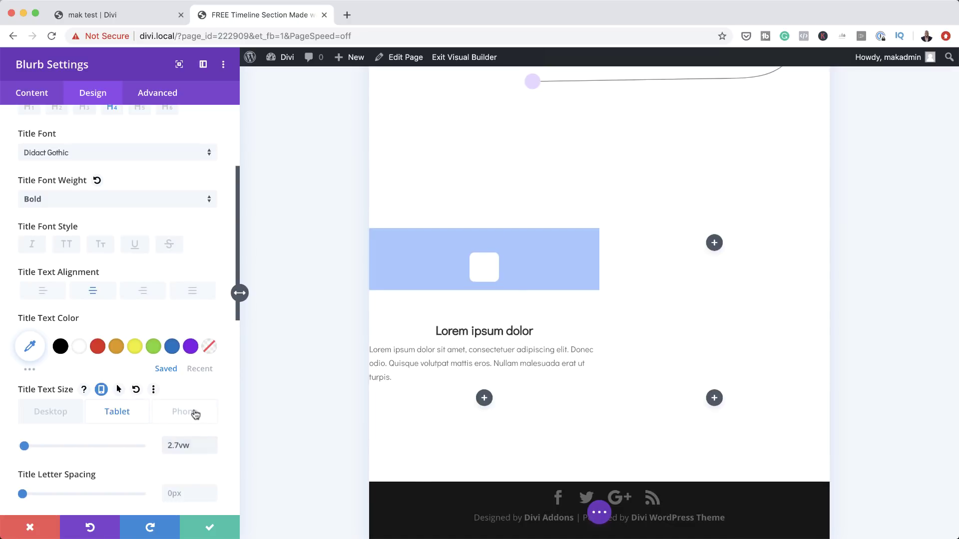
# Set the blurb's title text size to 4vw on phone and the title line height to 2.8em.
pyautogui.click(194, 413)
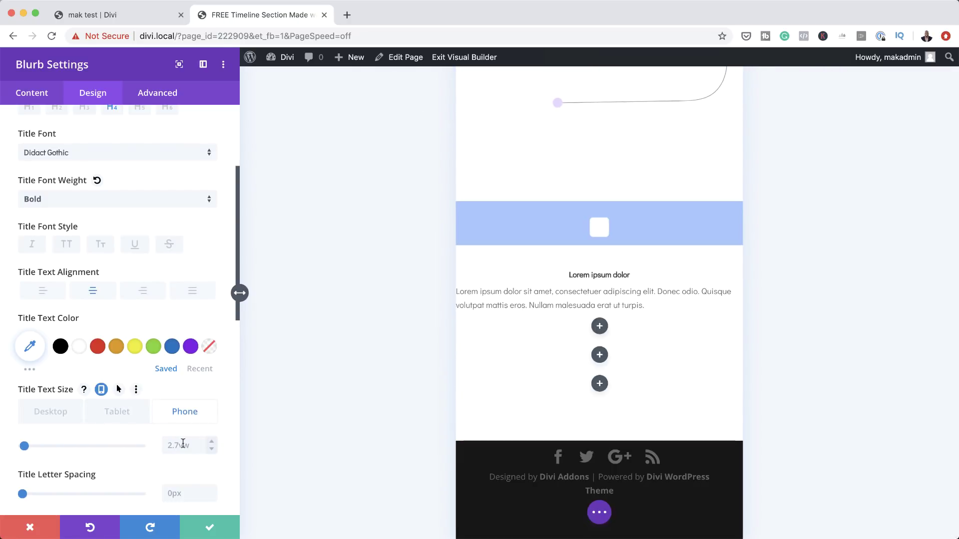
pyautogui.click(183, 444)
pyautogui.write('4vw')
pyautogui.scroll(-5, 141, 449)
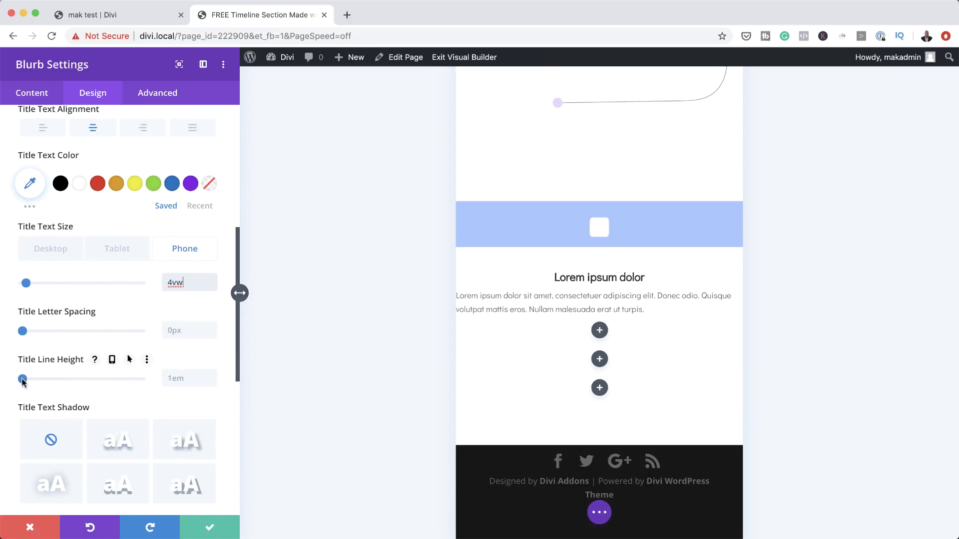
pyautogui.moveTo(24, 378); pyautogui.dragTo(129, 379)
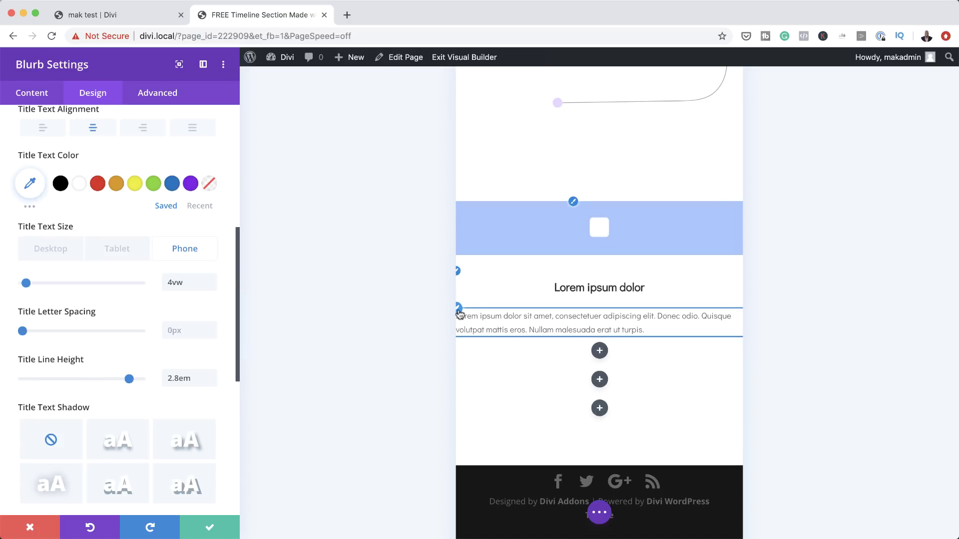
# Enable responsive alignment for the blurb's body text and center it on desktop.
pyautogui.click(459, 314)
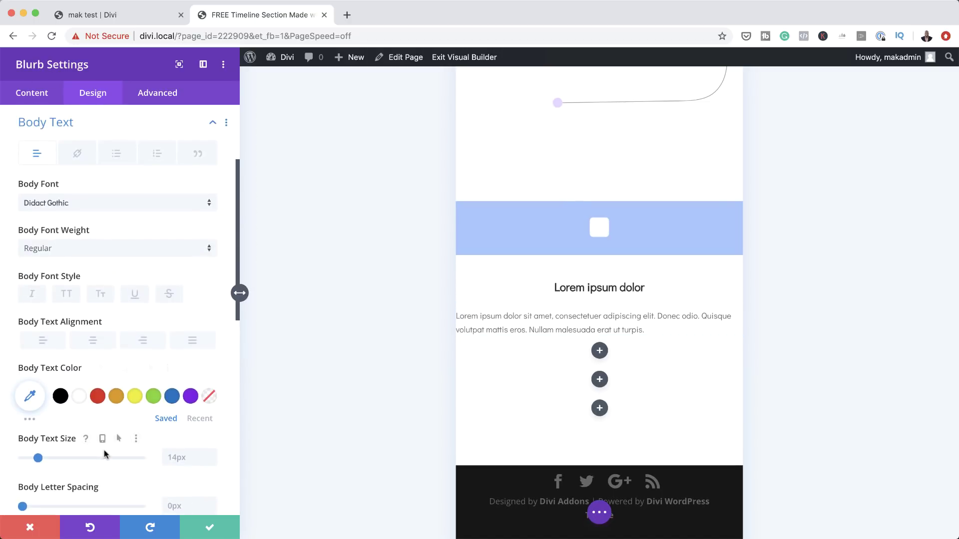
pyautogui.scroll(-3, 105, 450)
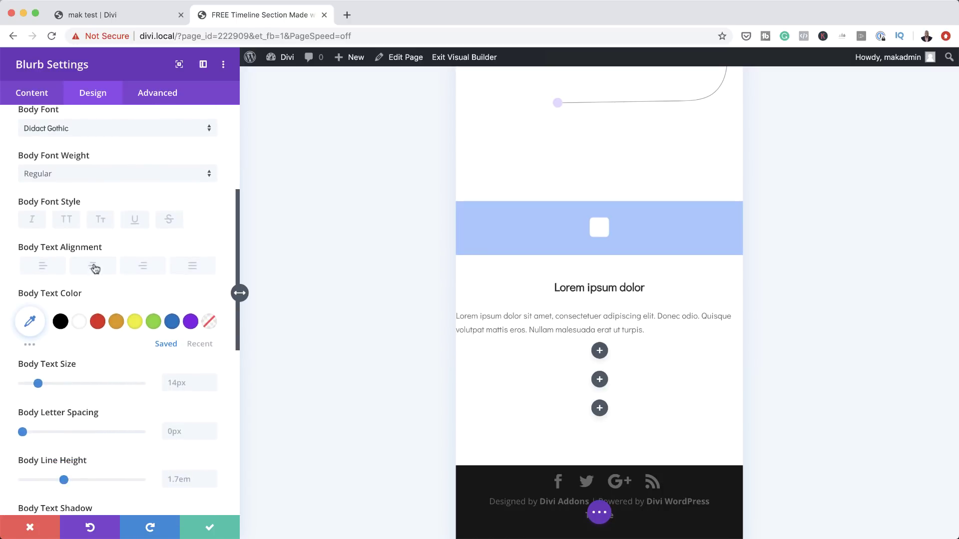
pyautogui.click(131, 248)
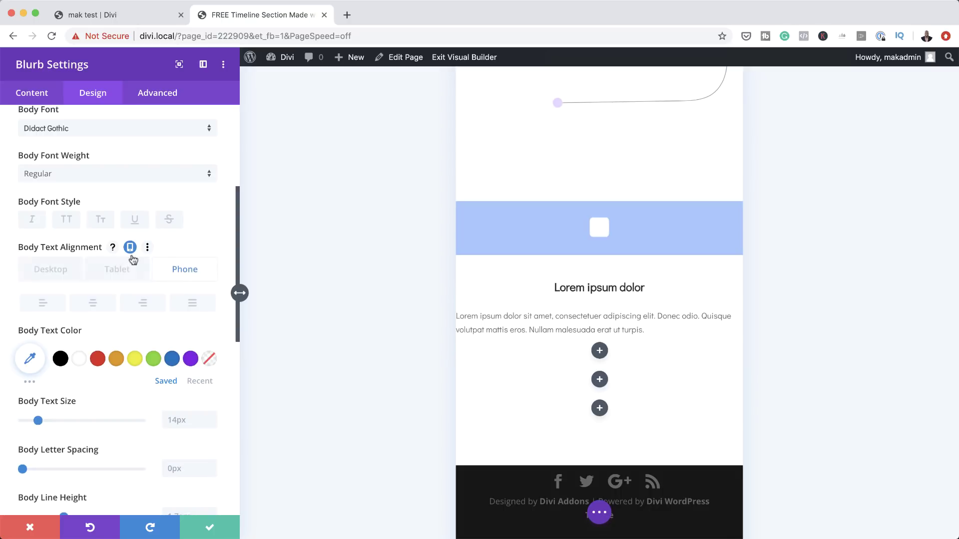
pyautogui.click(64, 270)
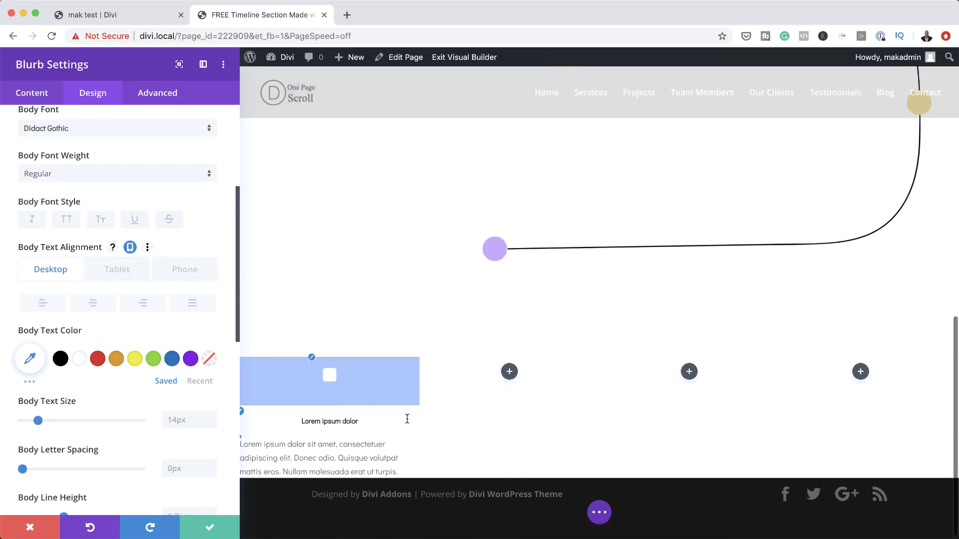
pyautogui.click(93, 312)
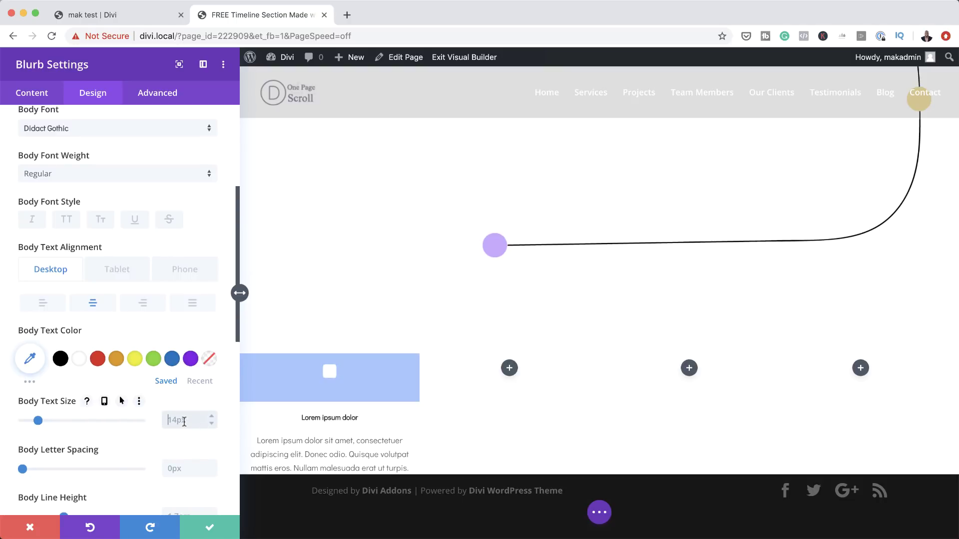
# Set the blurb's body text size to 0.7vw on desktop and 1.5vw on tablet.
pyautogui.write('0.7vw')
pyautogui.click(104, 401)
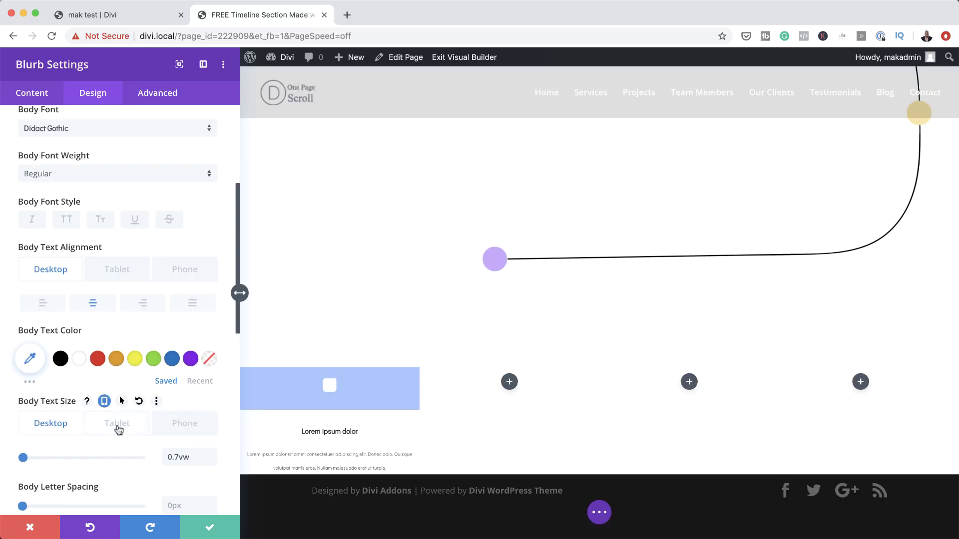
pyautogui.click(118, 424)
pyautogui.click(188, 455)
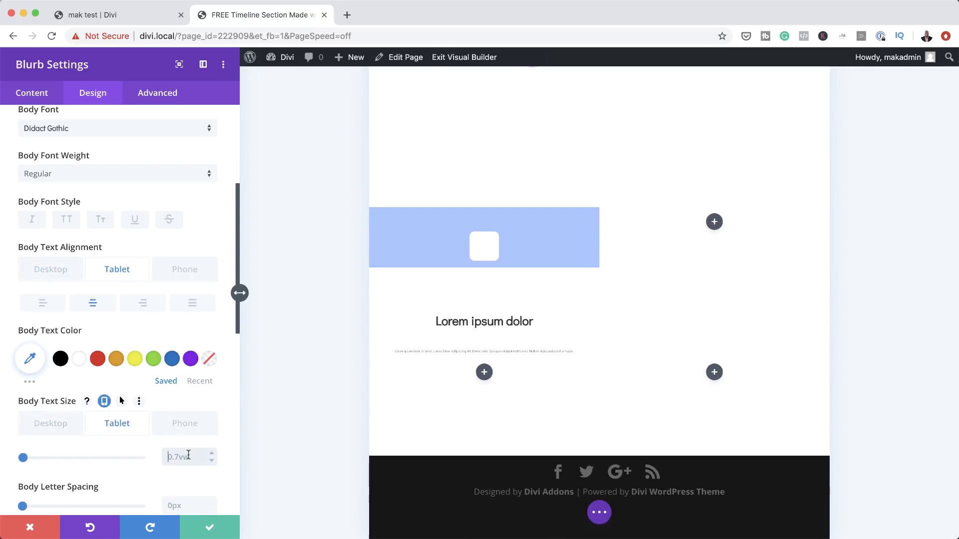
pyautogui.write('1.5vw')
pyautogui.click(185, 423)
pyautogui.click(179, 461)
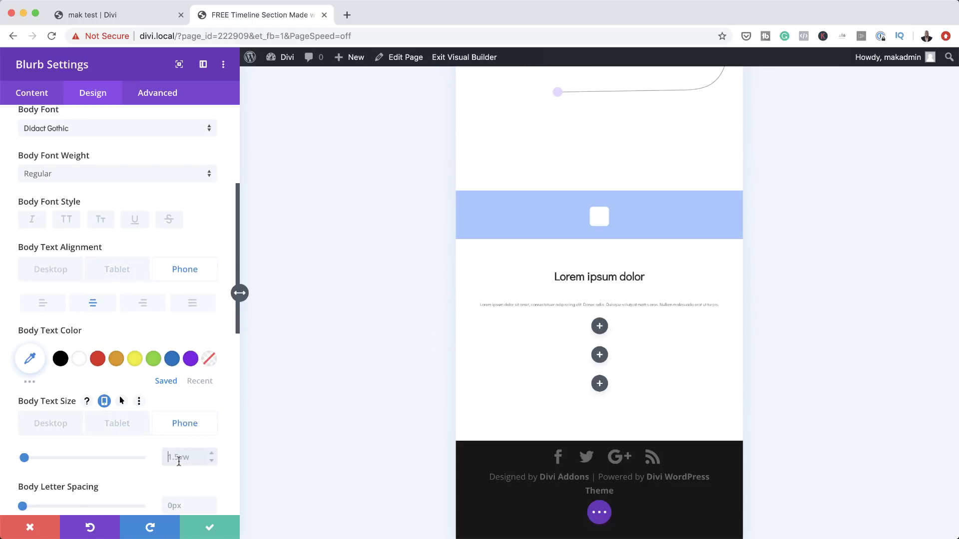
pyautogui.click(50, 423)
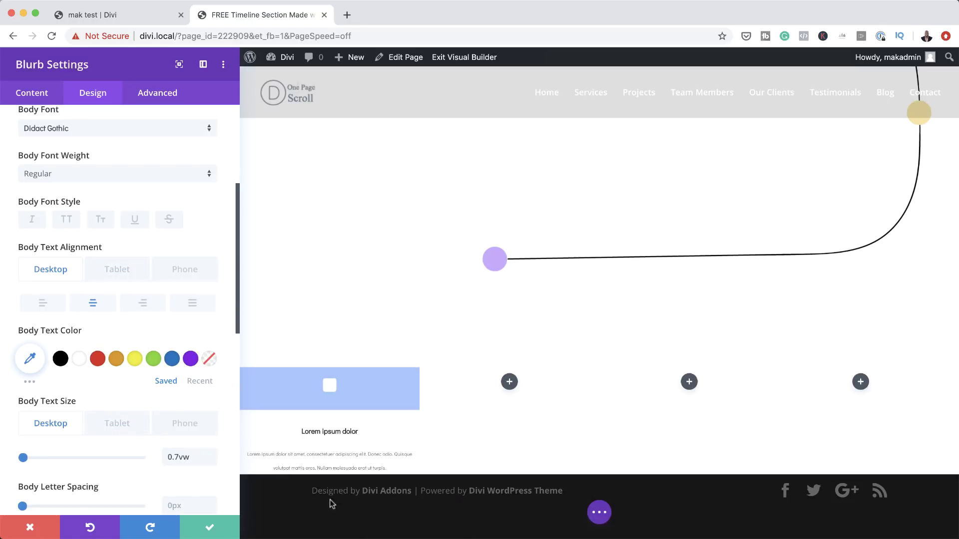
# Reduce the line height of the blurb's body text.
pyautogui.scroll(-5, 121, 445)
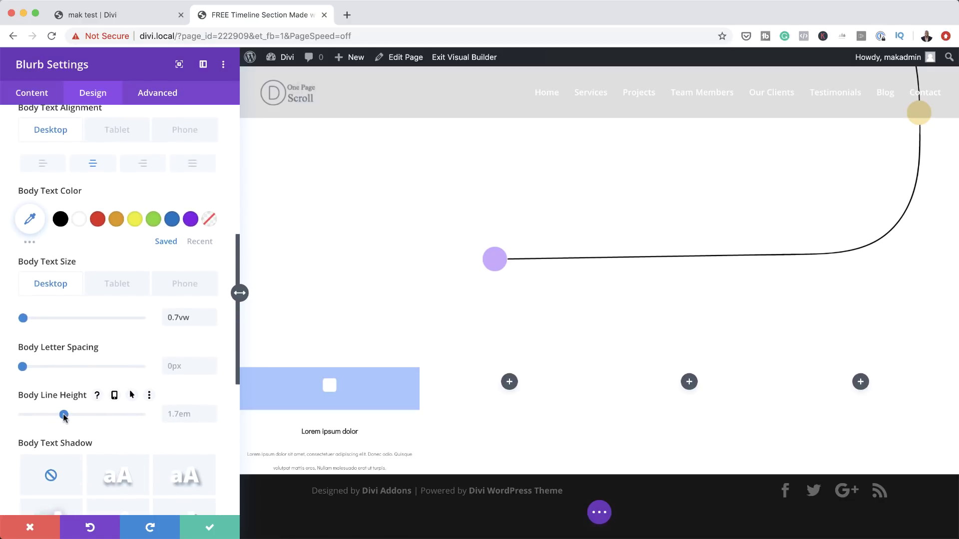
pyautogui.scroll(-10, 121, 196)
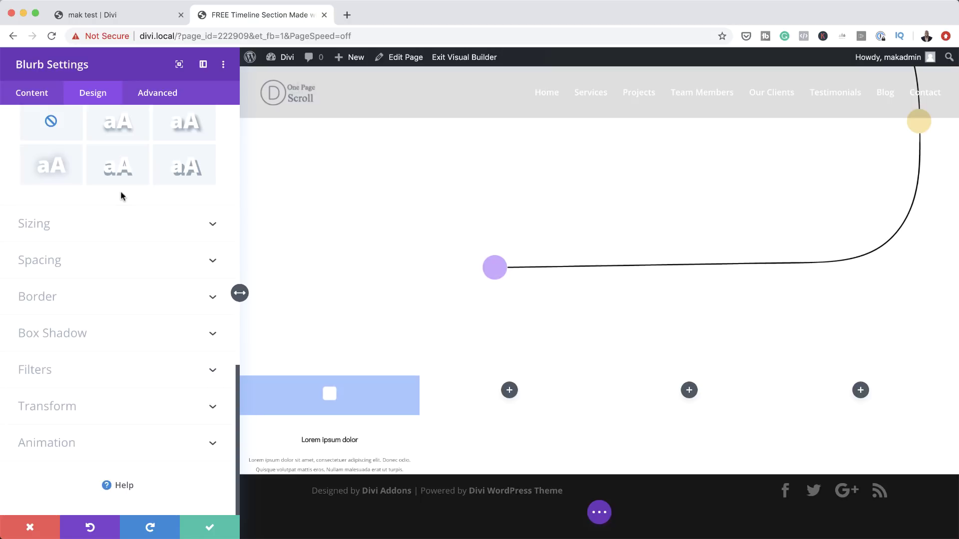
# Set the blurb's left and right margins to 3vw, vertical padding to 2vw and horizontal padding to 3vw.
pyautogui.click(82, 265)
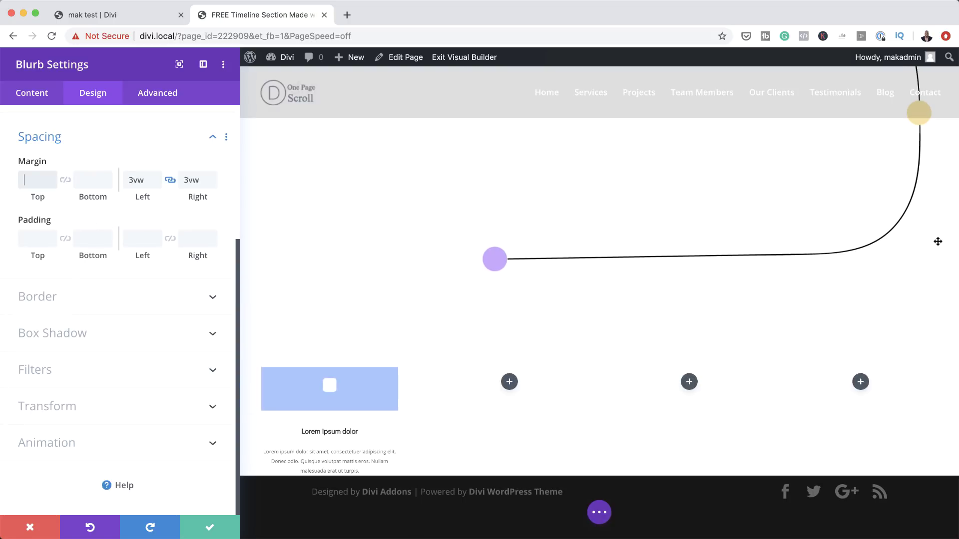
pyautogui.click(36, 236)
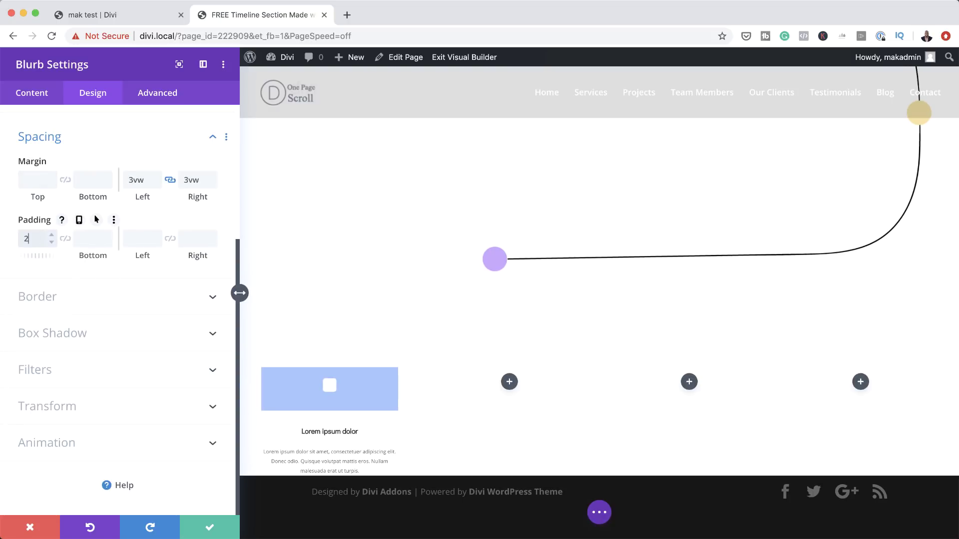
pyautogui.click(65, 240)
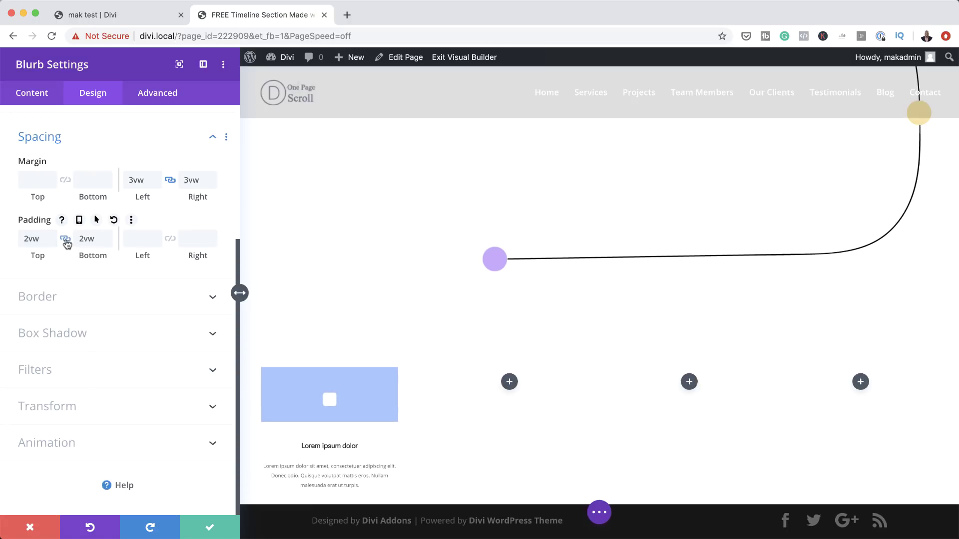
pyautogui.click(141, 240)
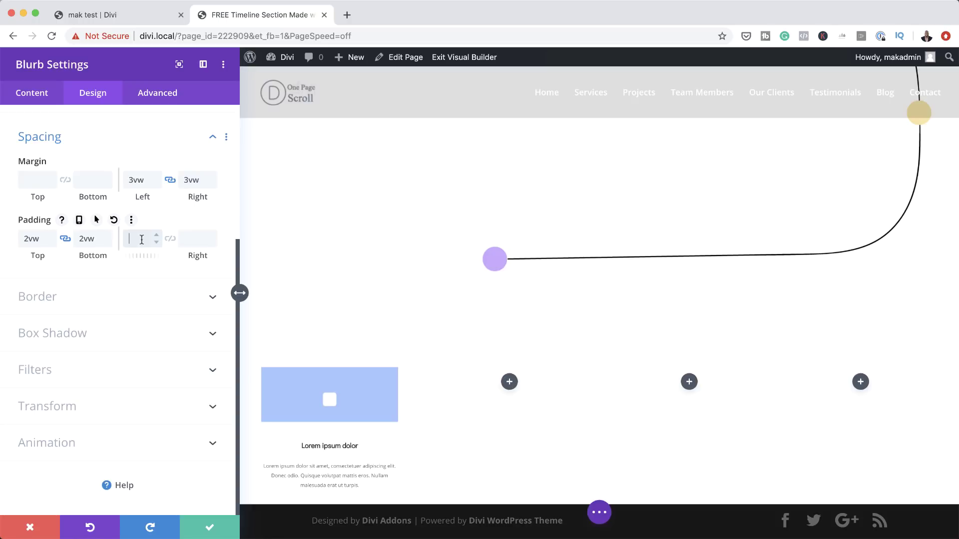
pyautogui.write('3vw')
pyautogui.click(170, 239)
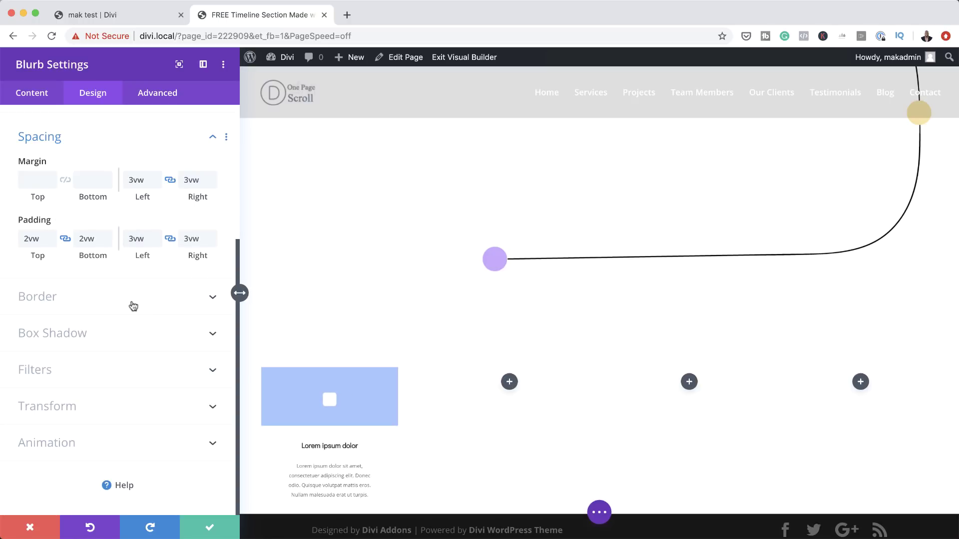
# Round all four corners of the blurb's border to 20px.
pyautogui.click(105, 298)
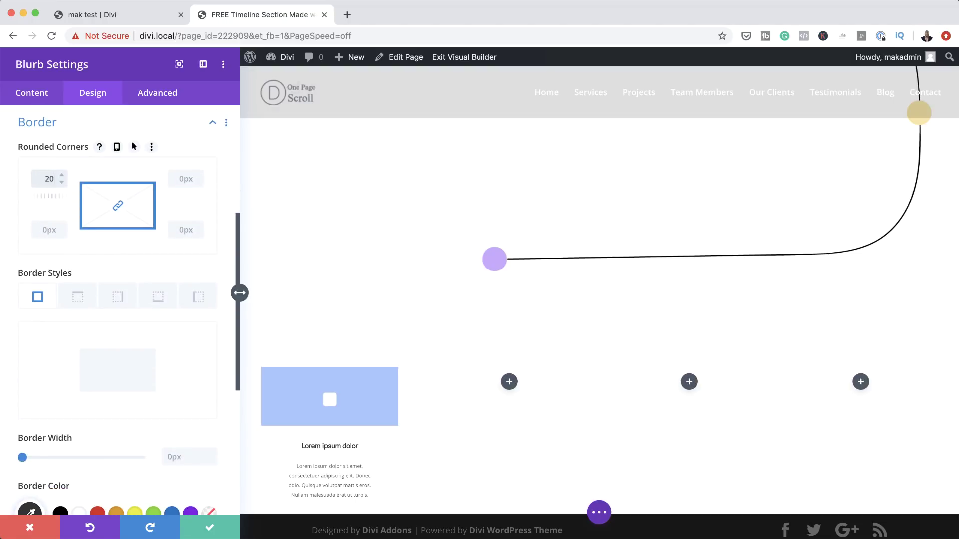
pyautogui.write('20')
pyautogui.press('Return')
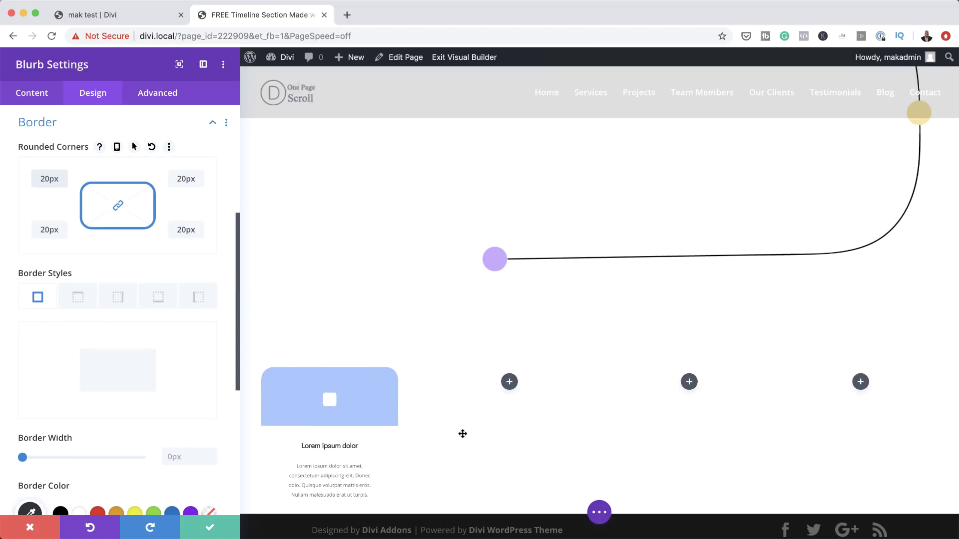
# Apply the box shadow preset that surrounds the blurb evenly and set its blur strength to 80px.
pyautogui.scroll(-1, 463, 432)
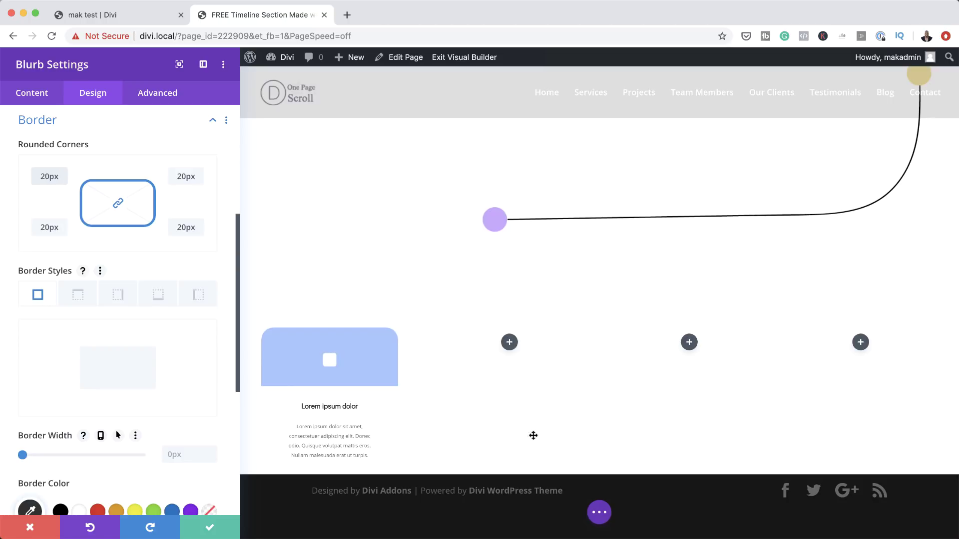
pyautogui.scroll(-5, 46, 396)
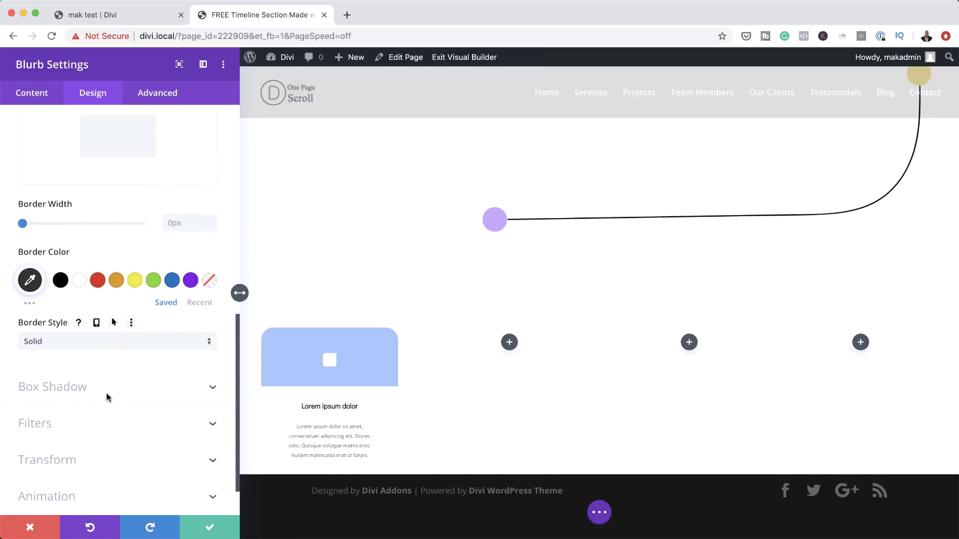
pyautogui.click(60, 356)
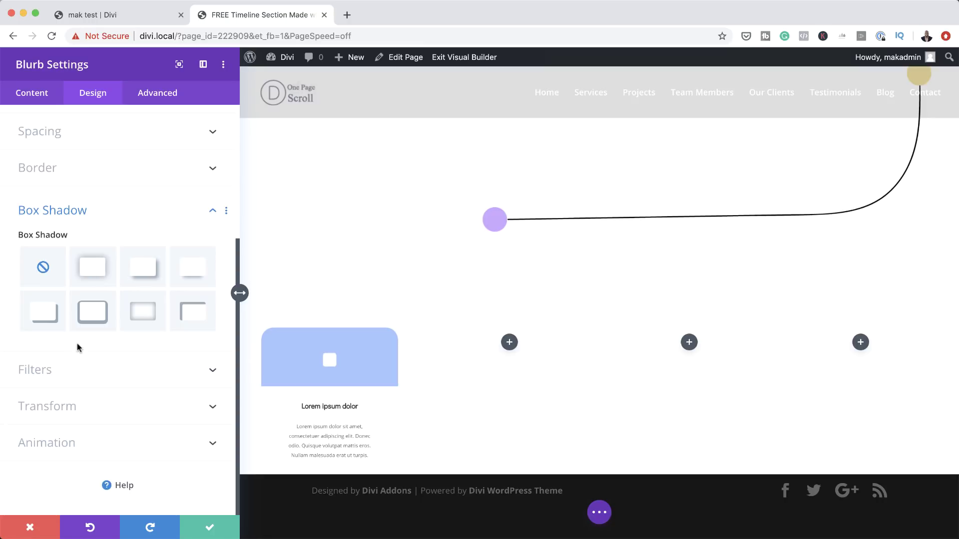
pyautogui.click(93, 268)
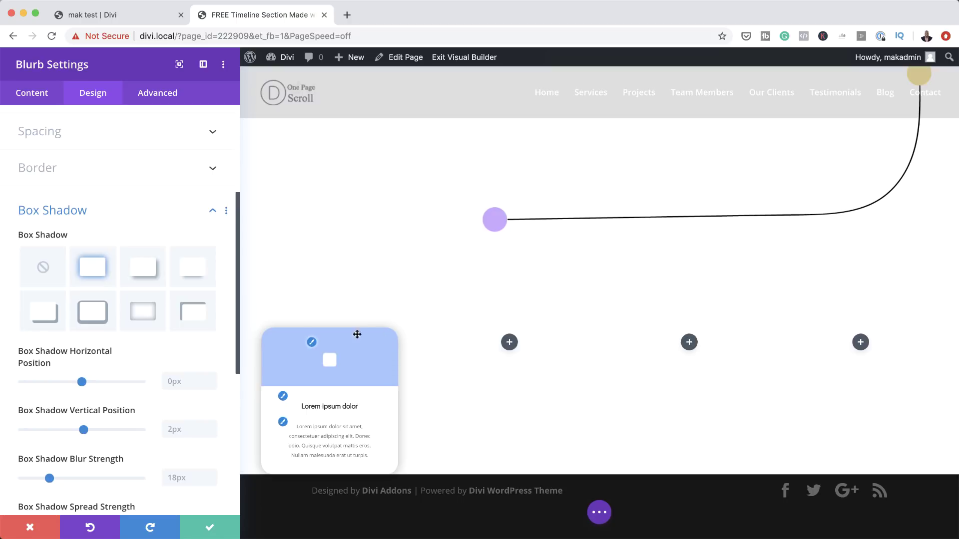
pyautogui.scroll(-1, 139, 429)
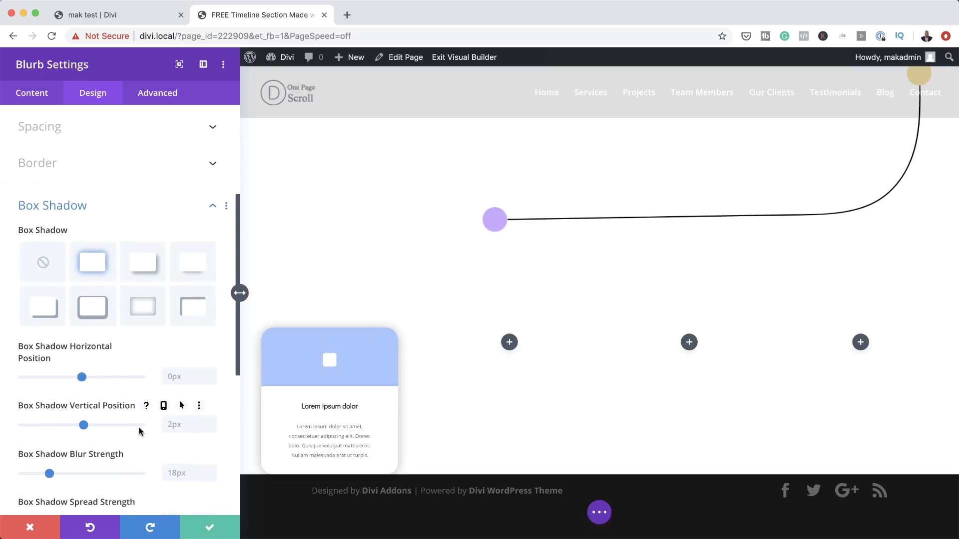
pyautogui.scroll(-2, 140, 431)
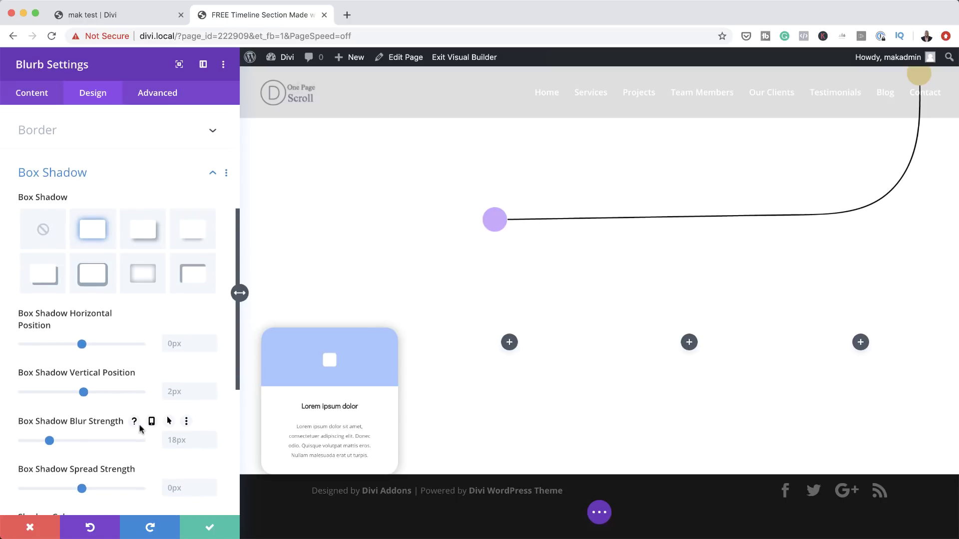
pyautogui.scroll(-2, 139, 423)
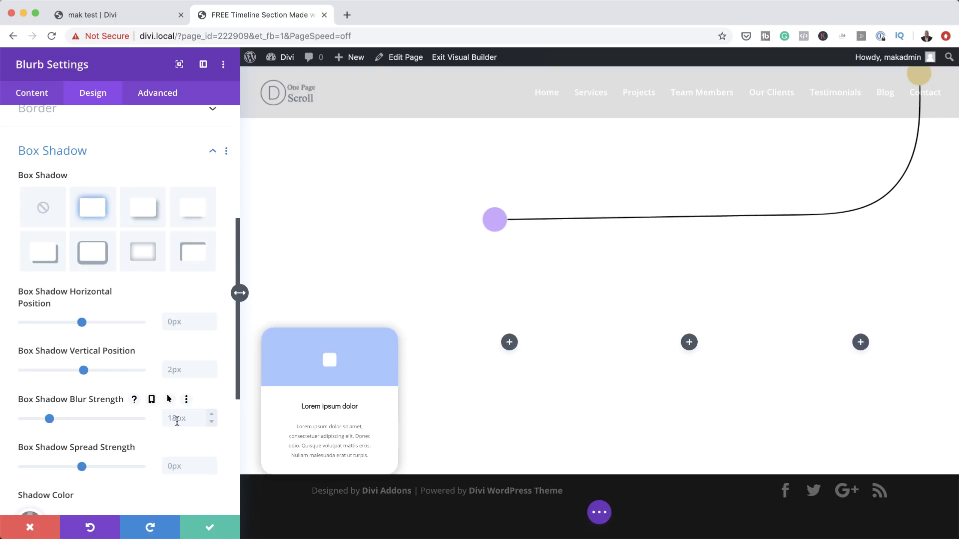
pyautogui.click(216, 423)
pyautogui.write('80')
# Set the box shadow color to rgba(0,0,0,0.1) and save the blurb settings.
pyautogui.scroll(-5, 131, 349)
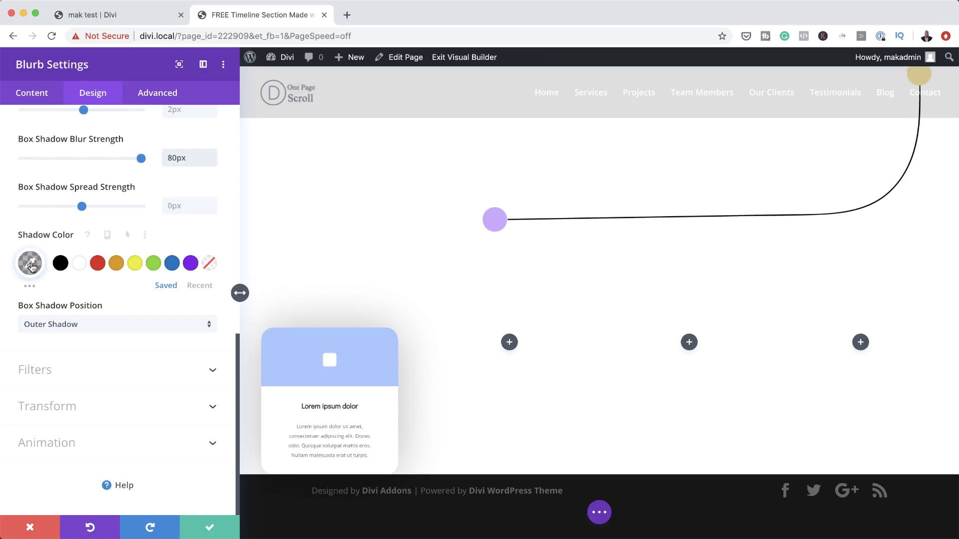
pyautogui.click(30, 264)
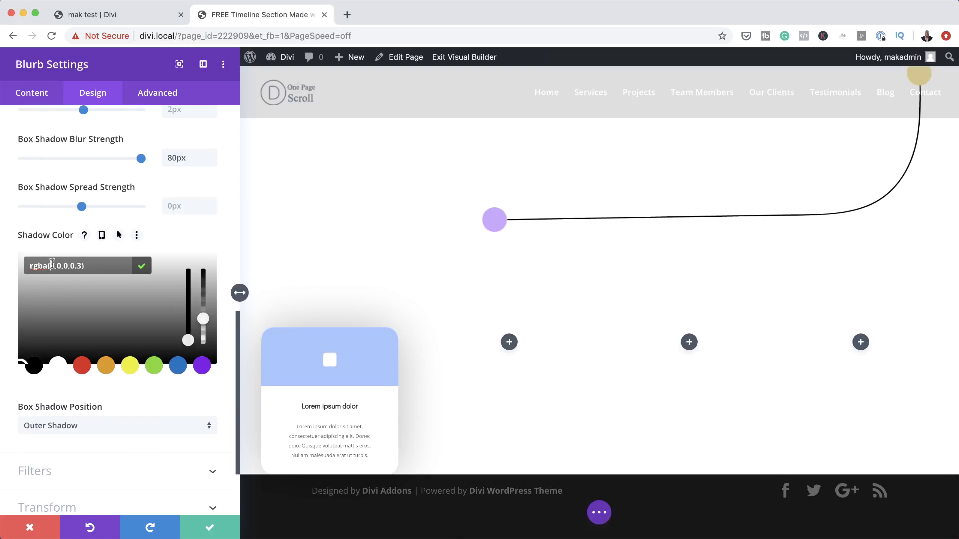
pyautogui.moveTo(52, 264); pyautogui.dragTo(81, 264)
pyautogui.press('BackSpace')
pyautogui.write('1')
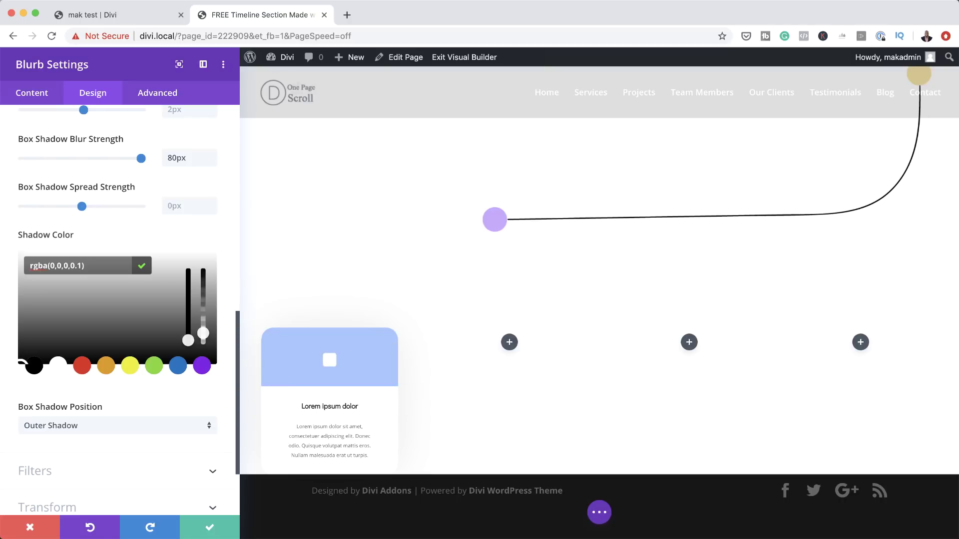
pyautogui.click(212, 531)
# Copy the styled blurb from the first column and paste it into the three empty columns.
pyautogui.scroll(-6, 474, 428)
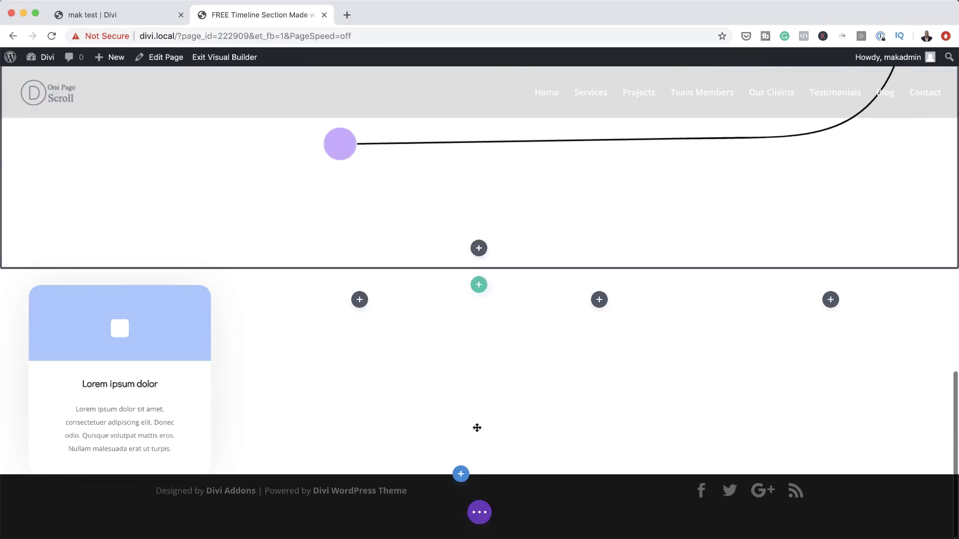
pyautogui.moveTo(148, 324)
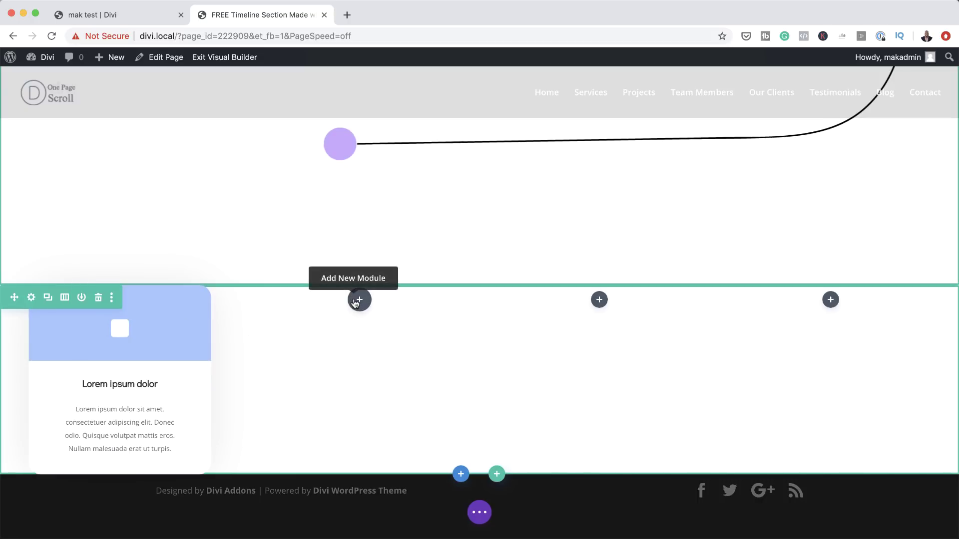
pyautogui.press('super+v')
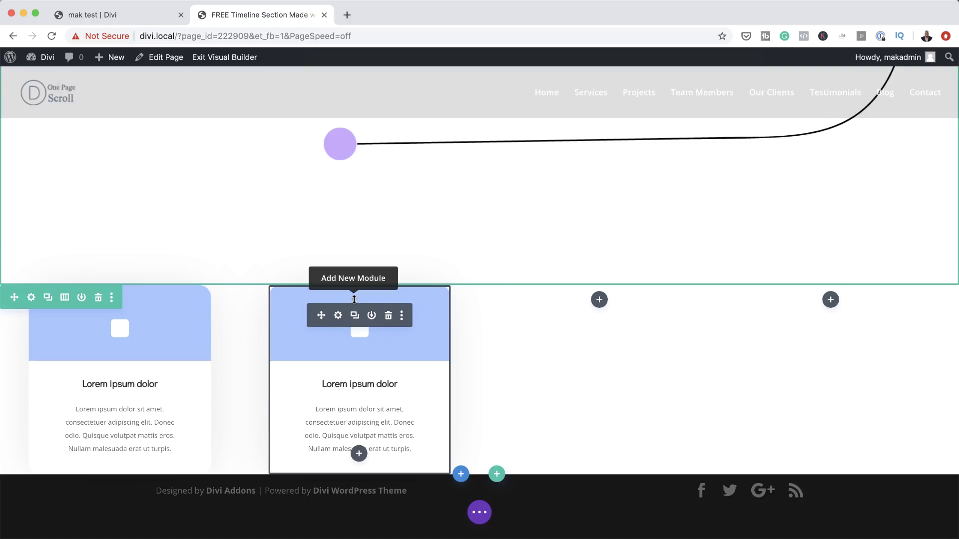
pyautogui.press('super+v')
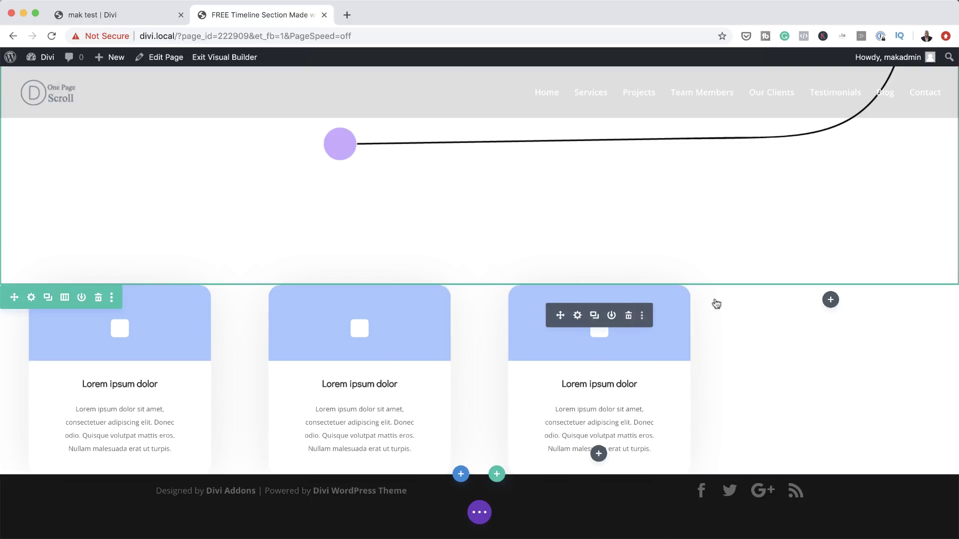
pyautogui.press('super+v')
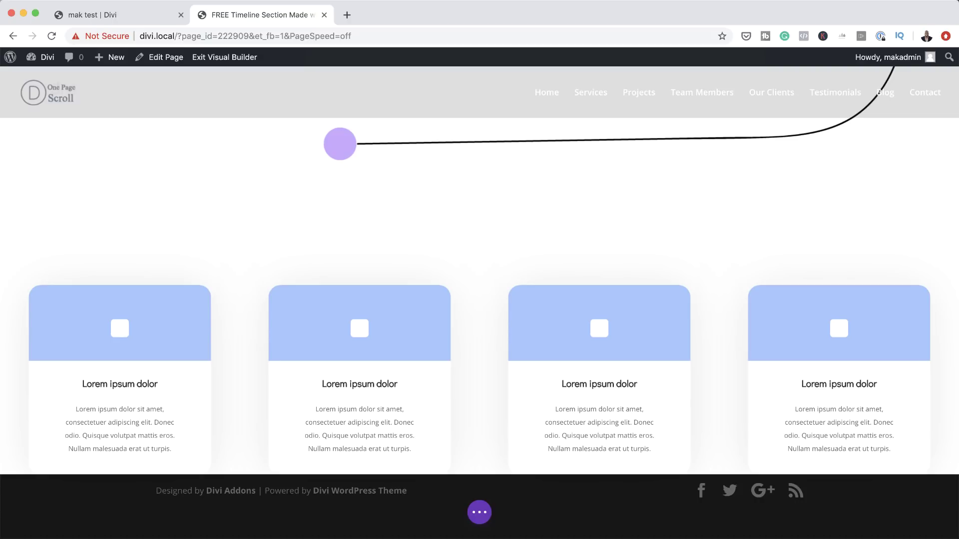
# Set the first background gradient color of the second column's blurb to #ffa5ae and save the module.
pyautogui.press('super+Tab')
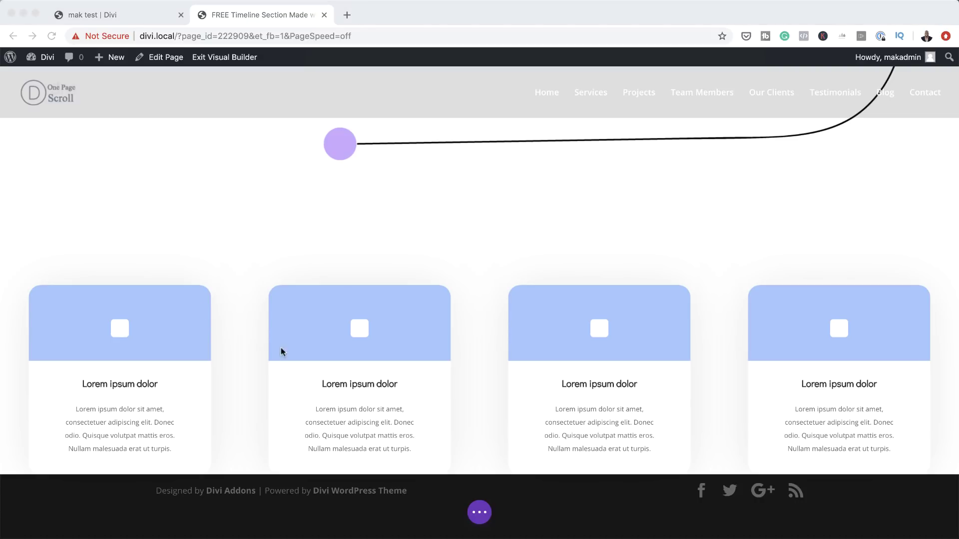
pyautogui.click(470, 333)
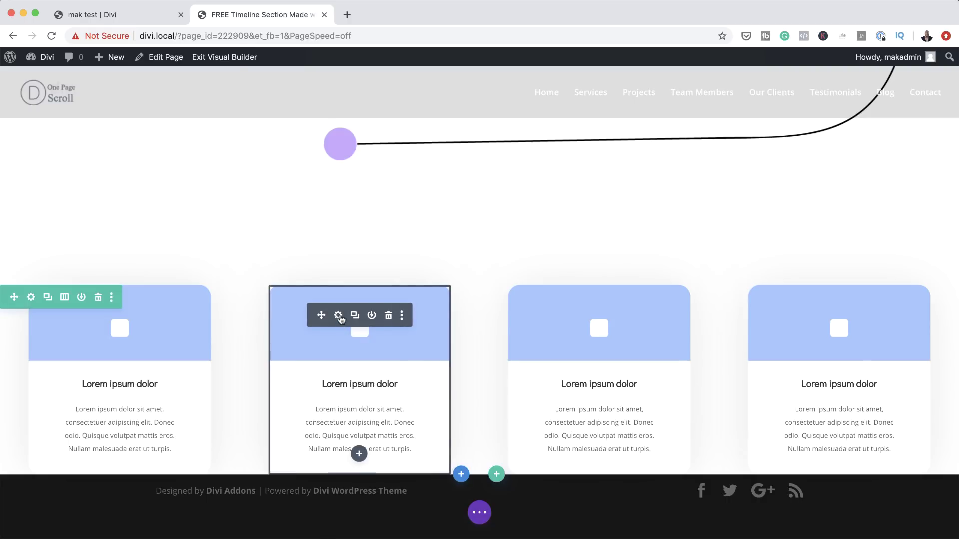
pyautogui.click(338, 316)
pyautogui.scroll(-3, 138, 404)
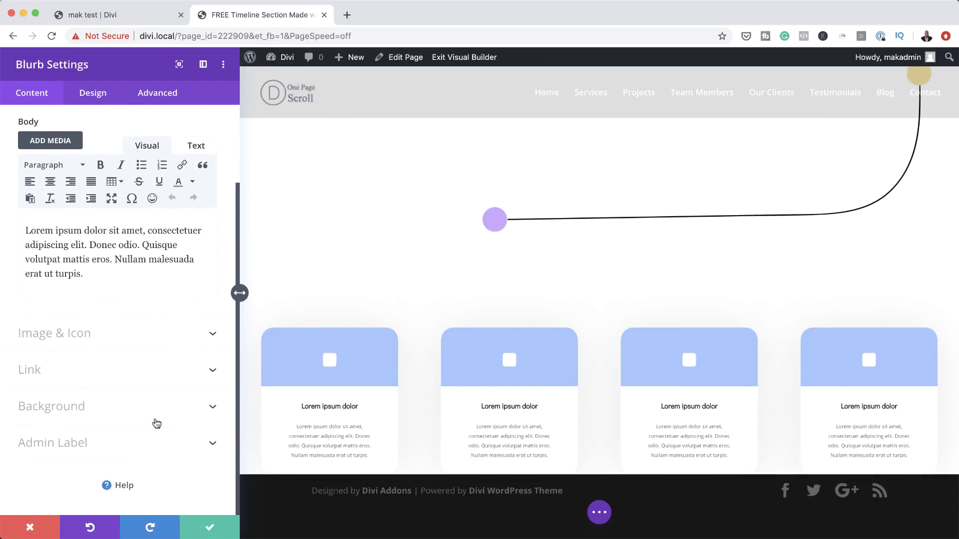
pyautogui.click(90, 411)
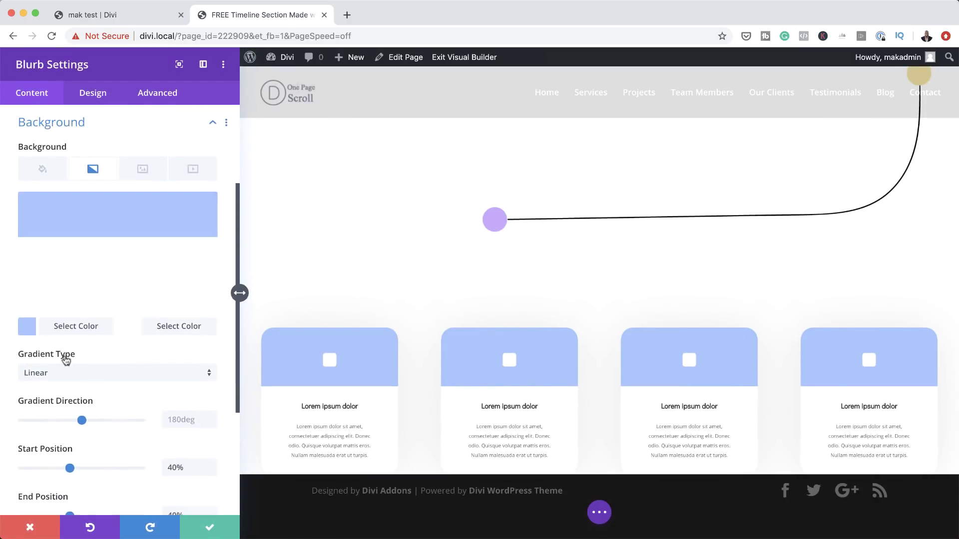
pyautogui.click(26, 326)
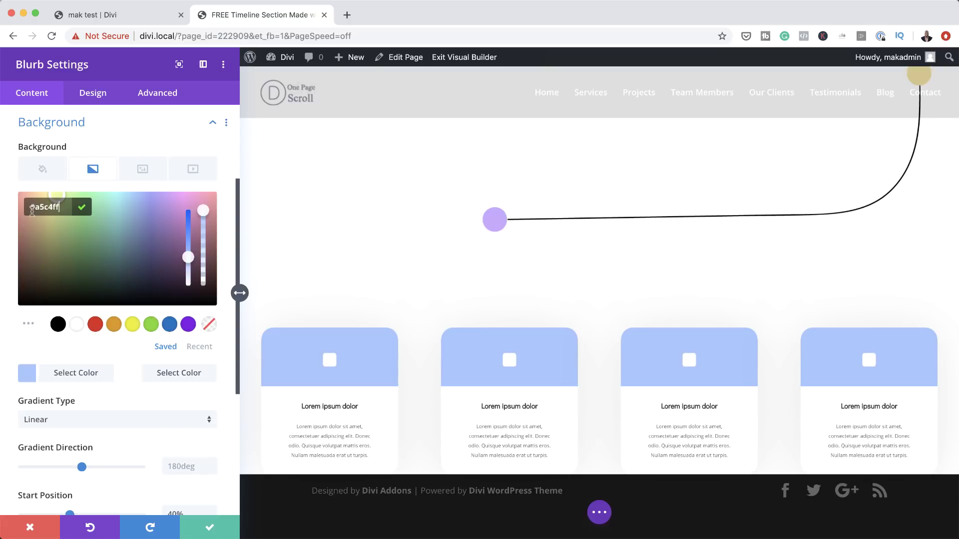
pyautogui.write('ffa5ae')
pyautogui.click(208, 530)
pyautogui.scroll(-5, 756, 404)
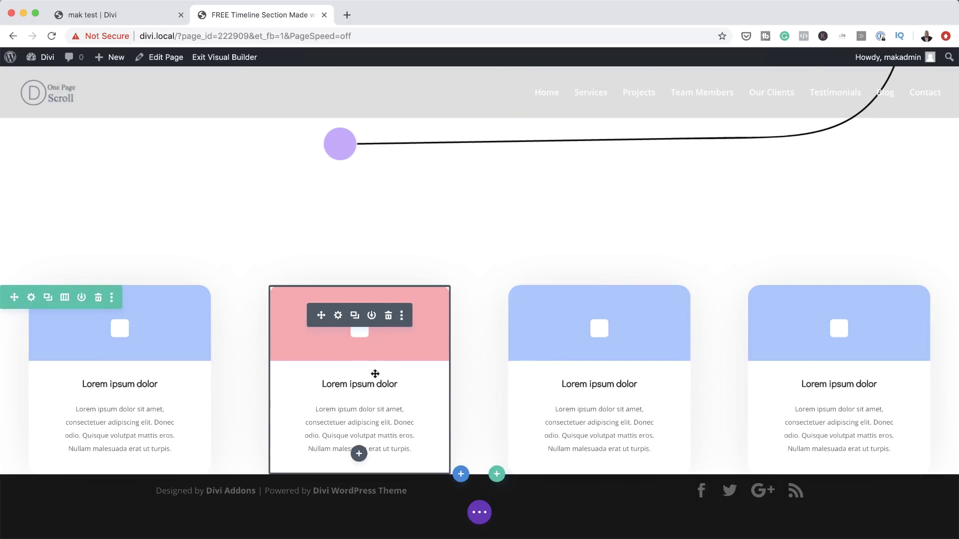
pyautogui.moveTo(403, 355); pyautogui.dragTo(565, 315)
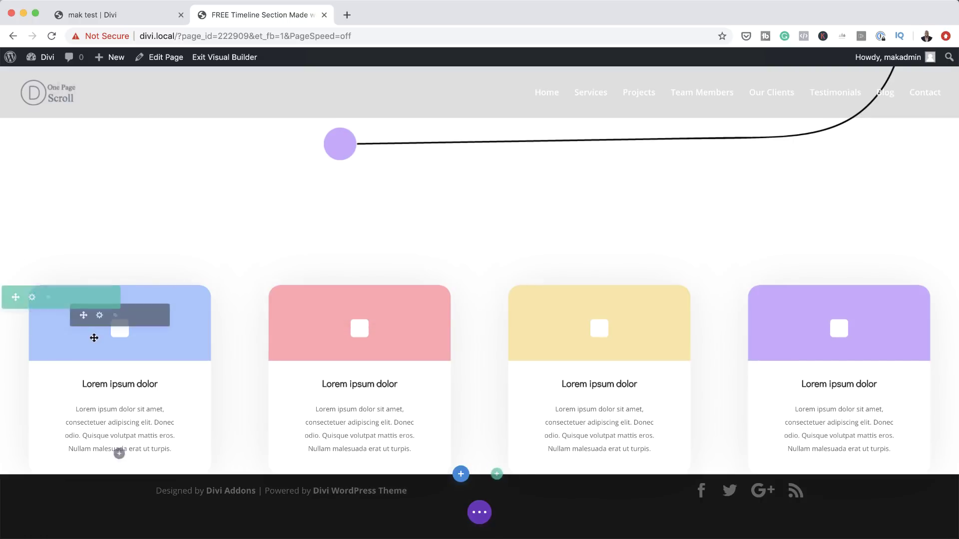
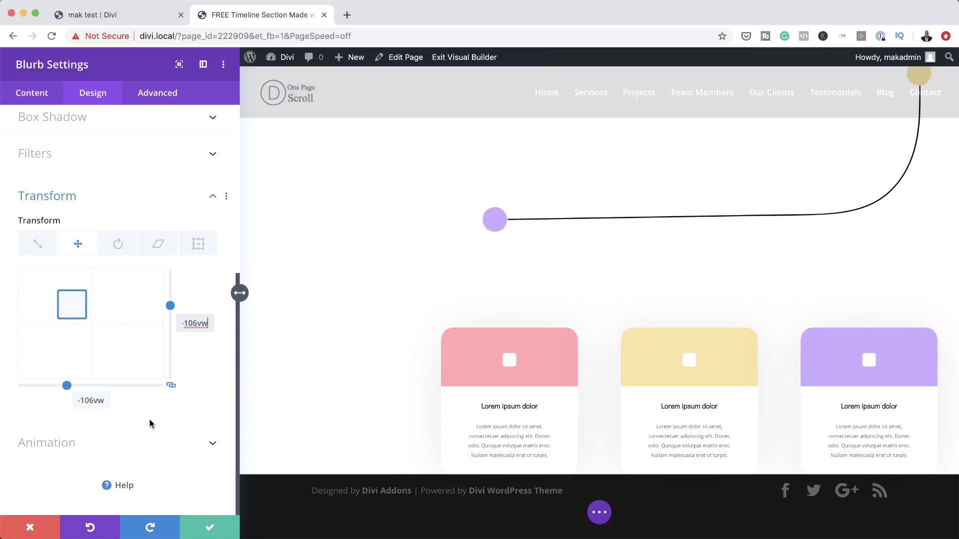
# Undo the linked offset on the first blurb, then unlink the axes and translate it 2vw horizontally and -106vw vertically.
pyautogui.press('super+z')
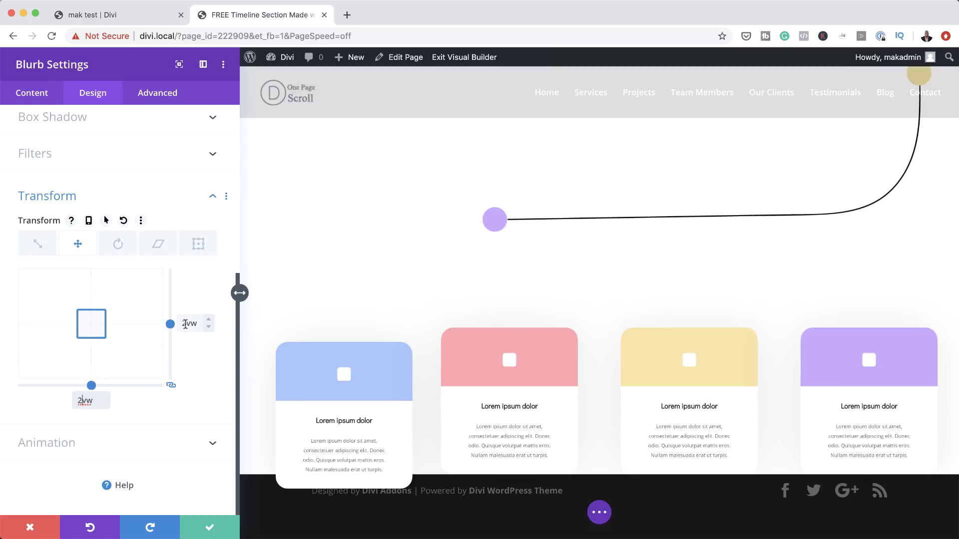
pyautogui.click(173, 388)
pyautogui.doubleClick(183, 323)
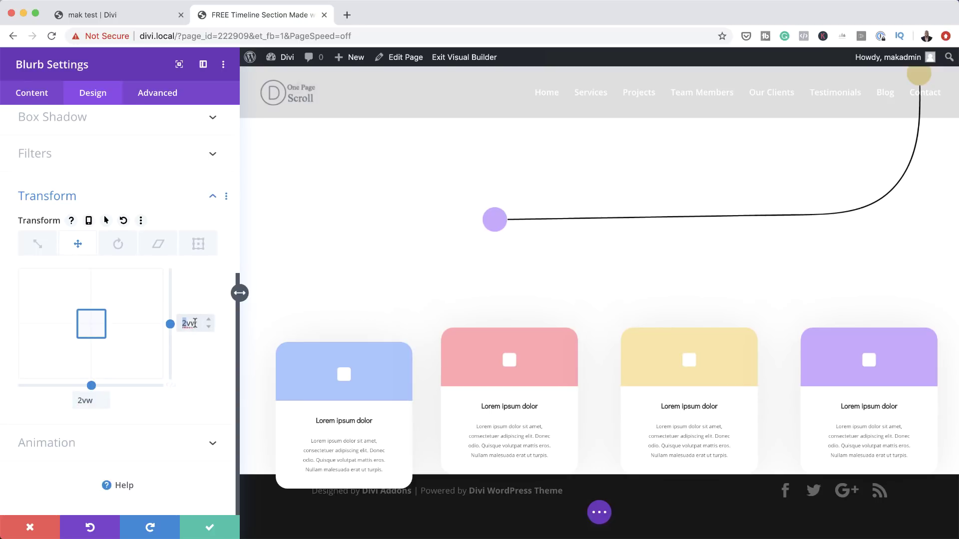
pyautogui.write('-106vw')
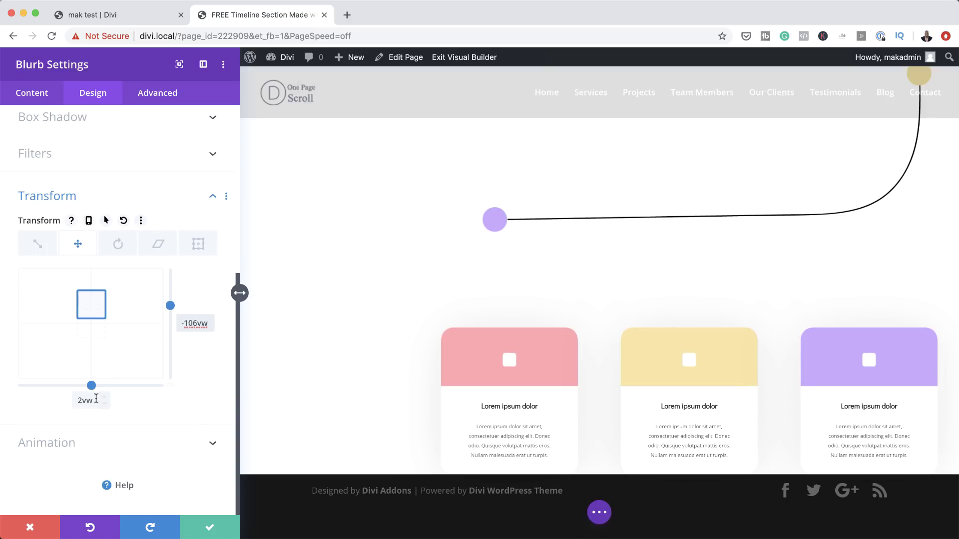
pyautogui.scroll(10, 465, 339)
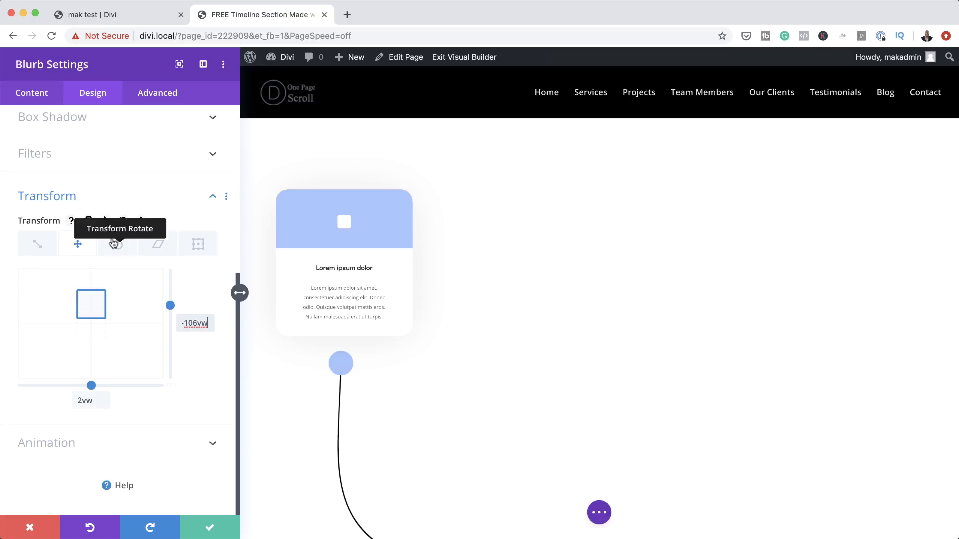
# Enable responsive transform values for the blue blurb and set its tablet translation to 0vw on both axes.
pyautogui.click(90, 222)
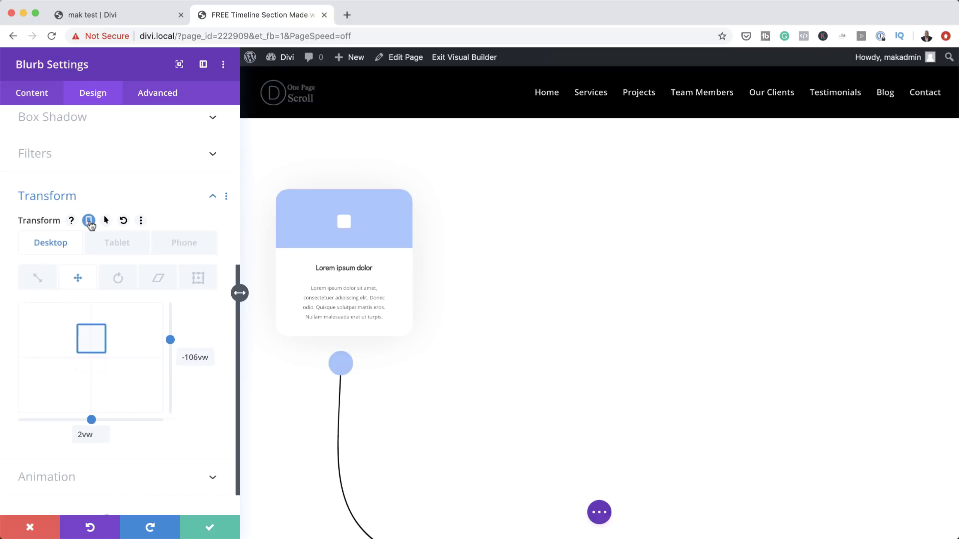
pyautogui.click(129, 247)
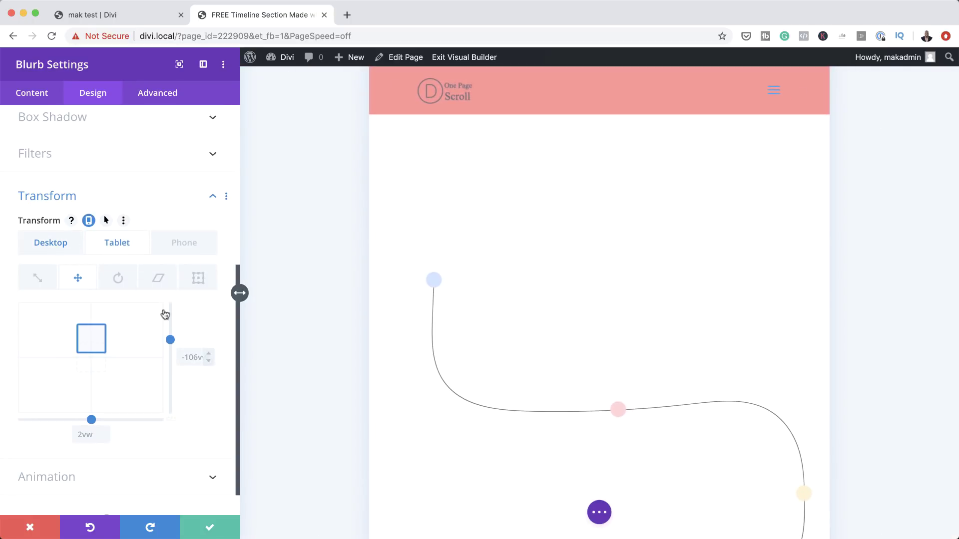
pyautogui.click(199, 359)
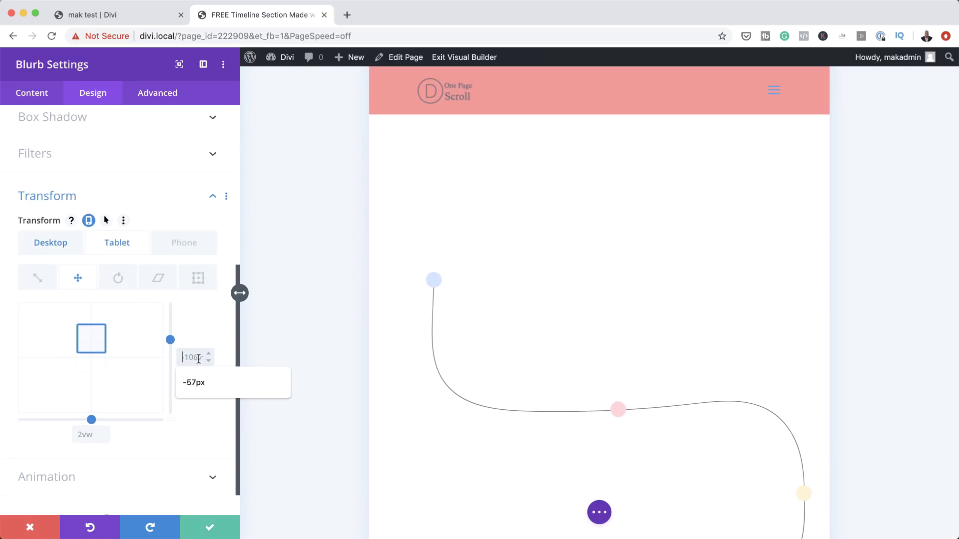
pyautogui.write('0vw')
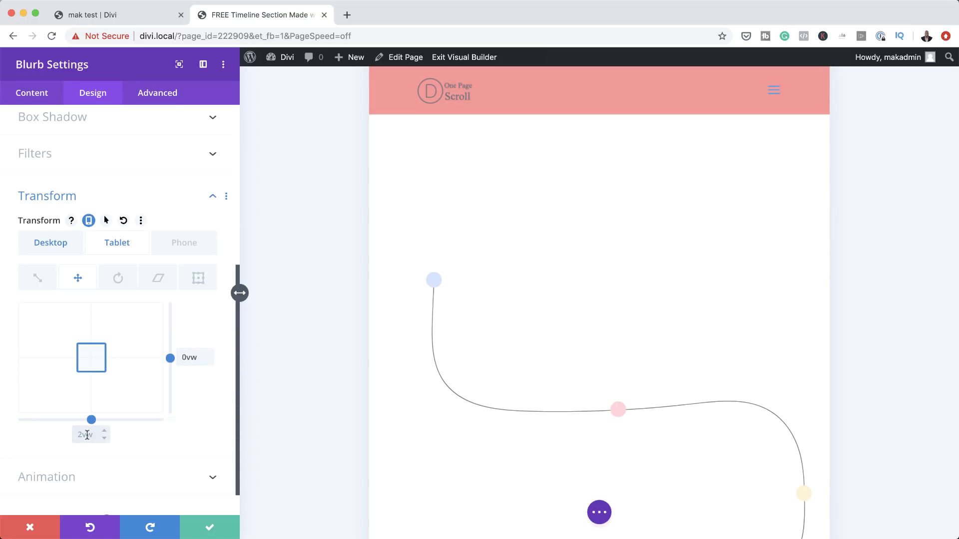
# Set the blue blurb's vertical translation for phones to 0, return to the desktop values and save the module.
pyautogui.click(188, 247)
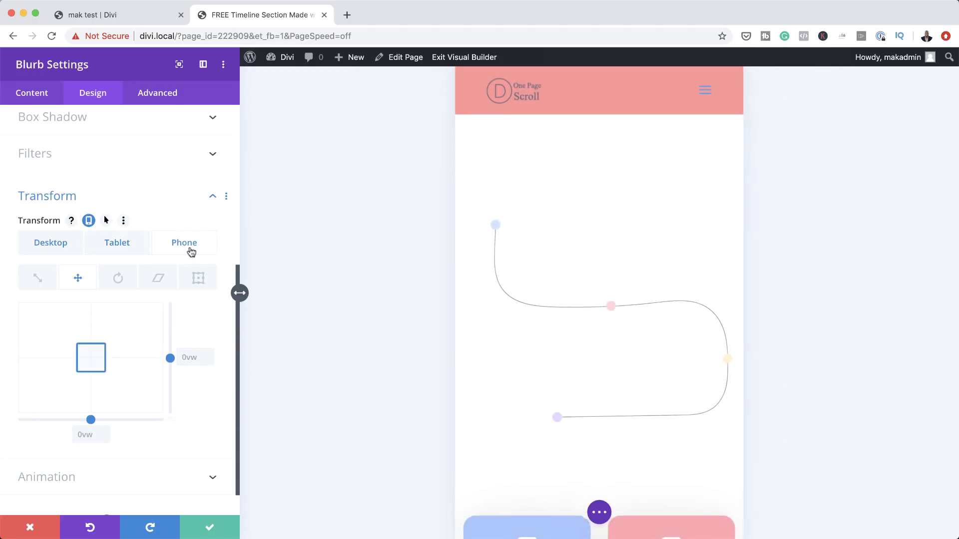
pyautogui.click(188, 359)
pyautogui.write('0')
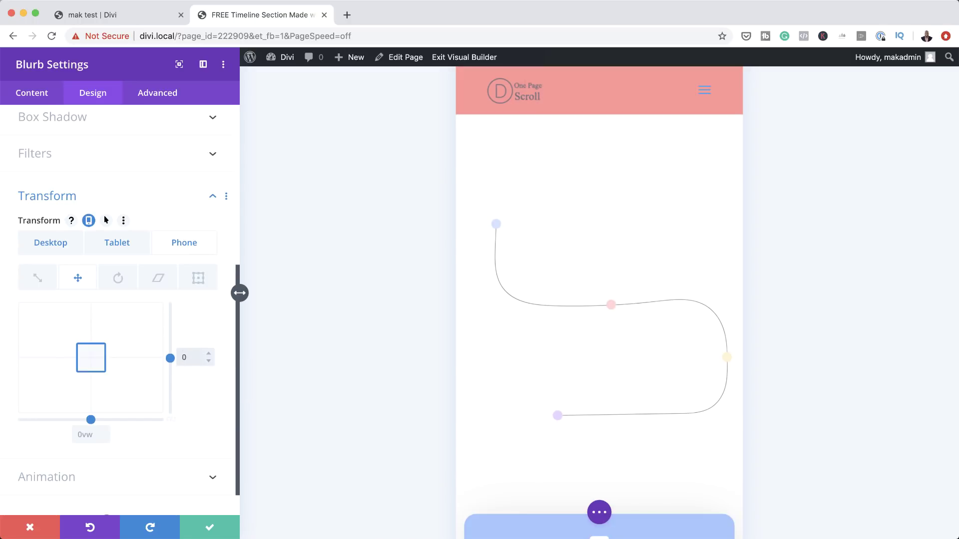
pyautogui.press('Tab')
pyautogui.click(60, 249)
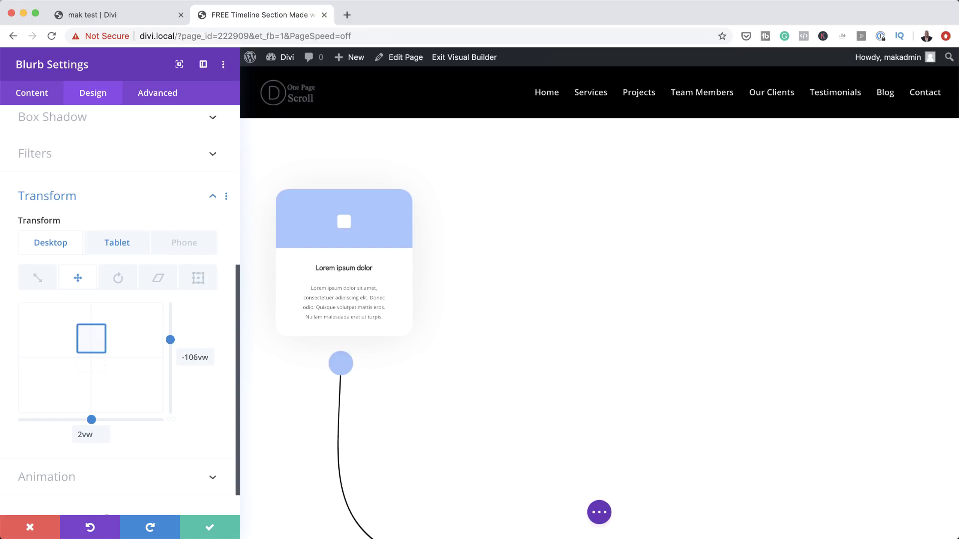
pyautogui.click(212, 530)
# Translate the pink blurb 16.6vw horizontally and -78vw vertically, then check its placement above the pink timeline dot.
pyautogui.scroll(-5, 349, 460)
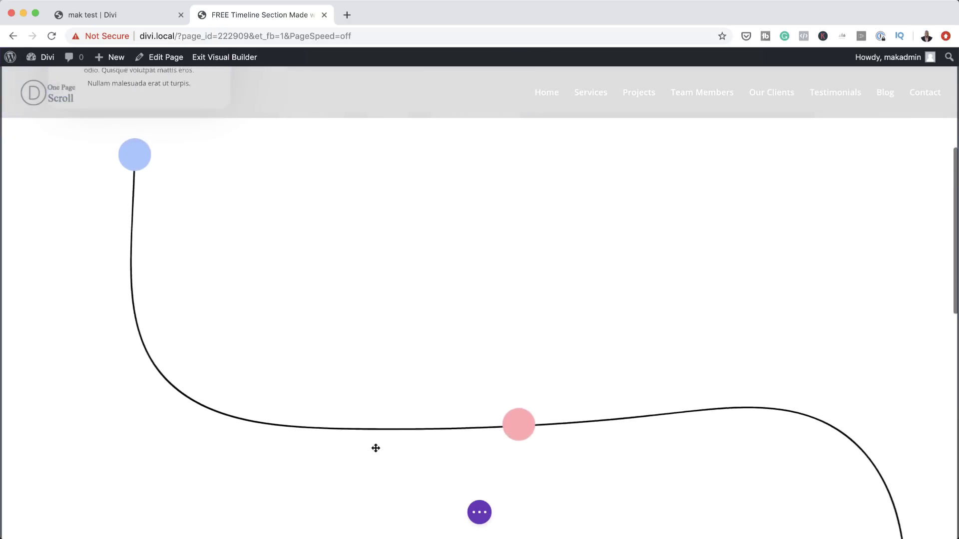
pyautogui.scroll(-10, 376, 448)
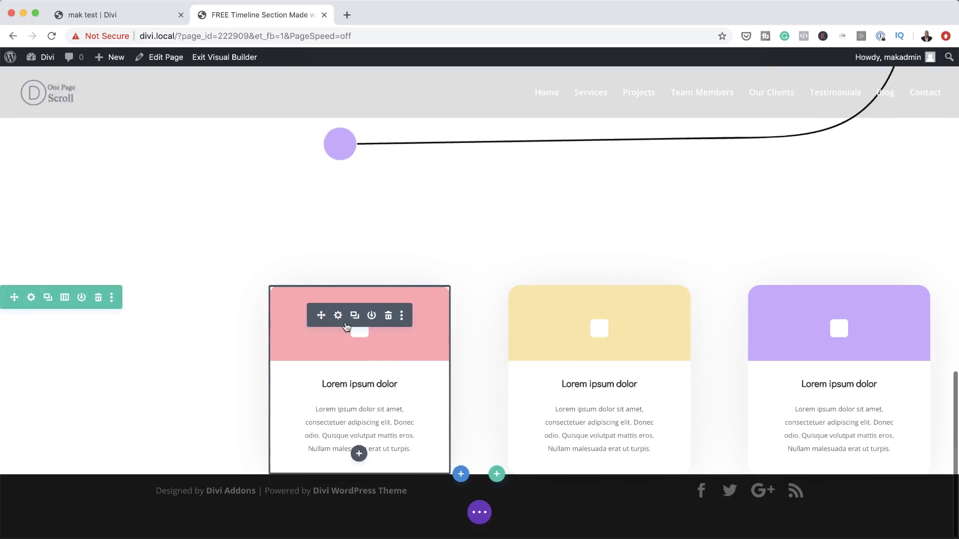
pyautogui.click(338, 316)
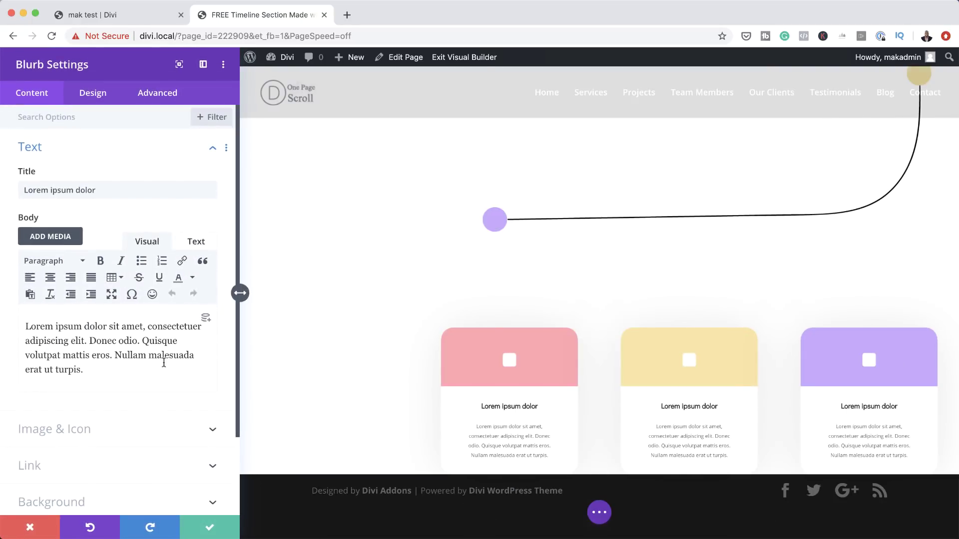
pyautogui.click(98, 95)
pyautogui.scroll(-2, 115, 422)
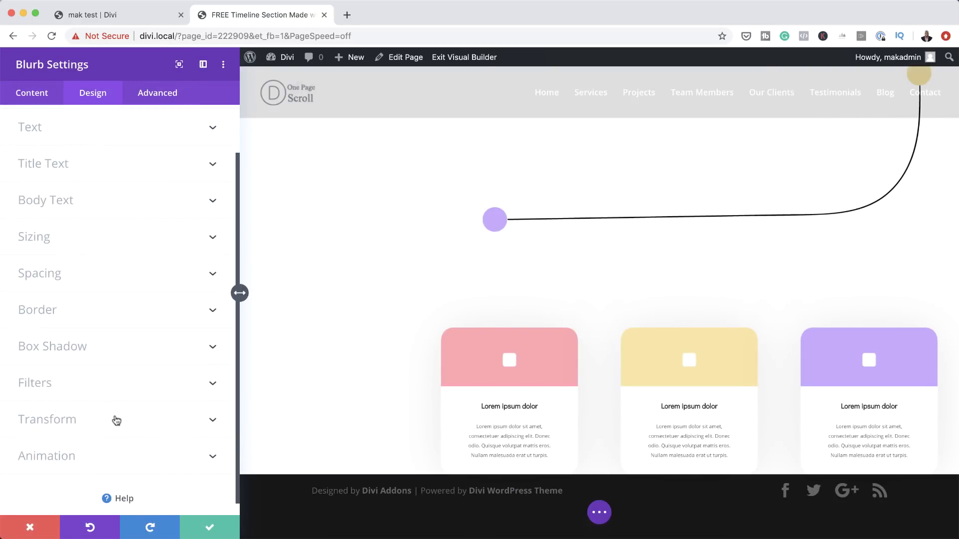
pyautogui.click(81, 419)
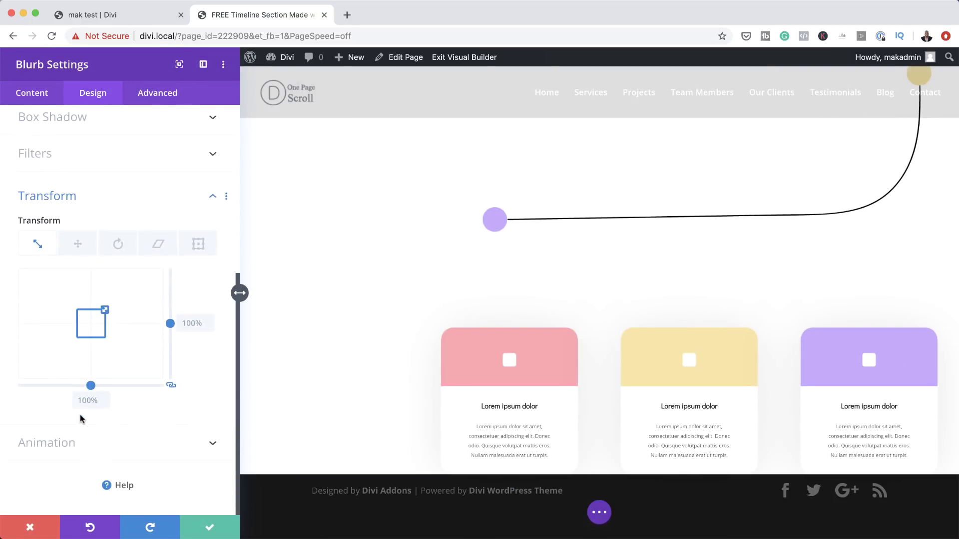
pyautogui.click(80, 245)
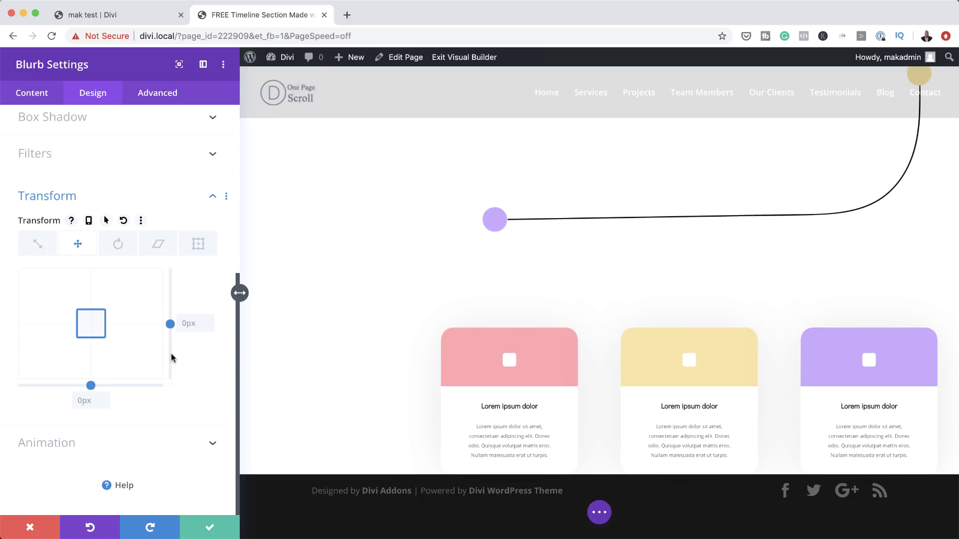
pyautogui.click(192, 320)
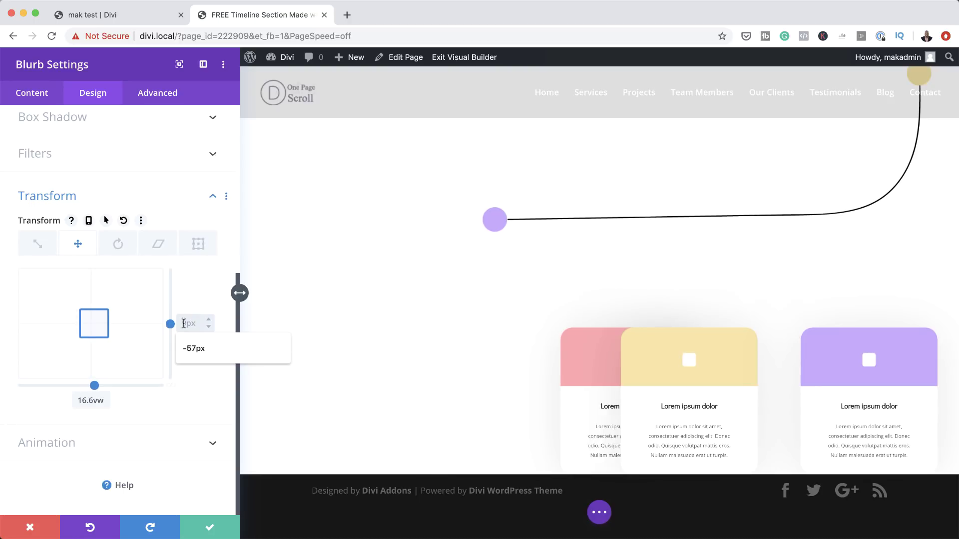
pyautogui.write('-78vw')
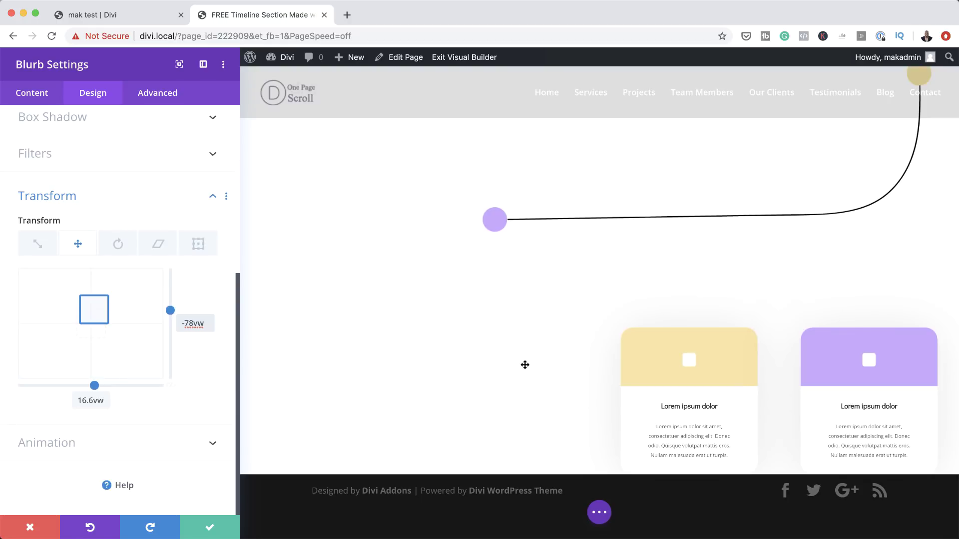
pyautogui.scroll(10, 525, 366)
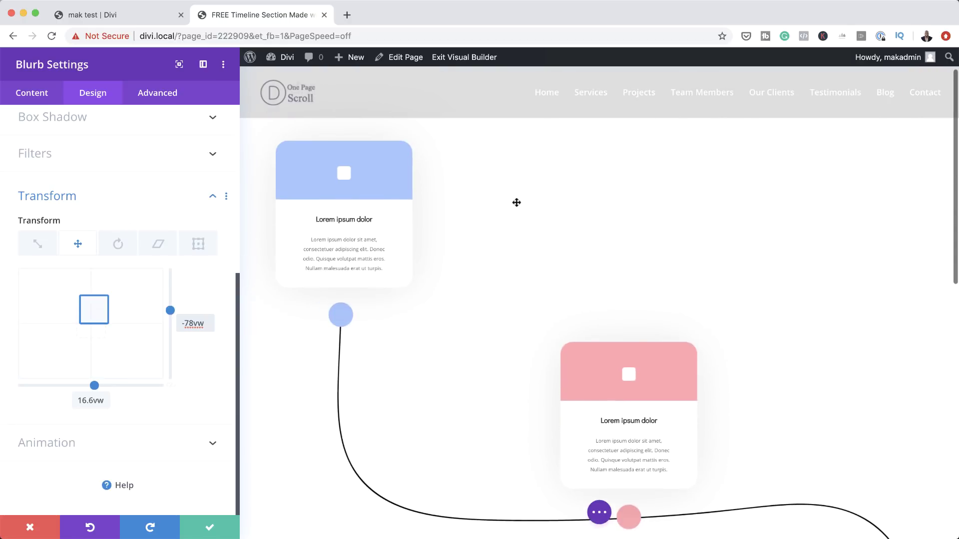
pyautogui.scroll(-3, 819, 324)
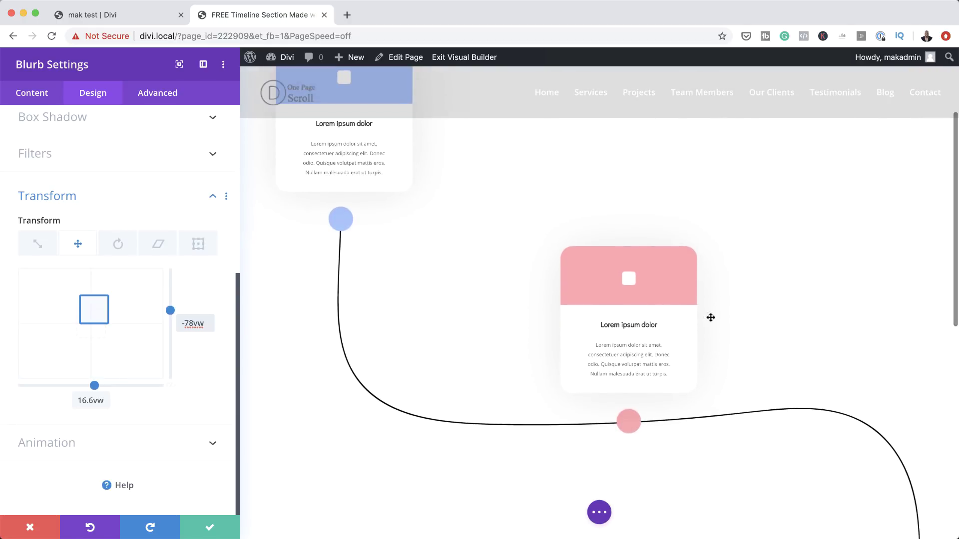
pyautogui.scroll(-5, 797, 390)
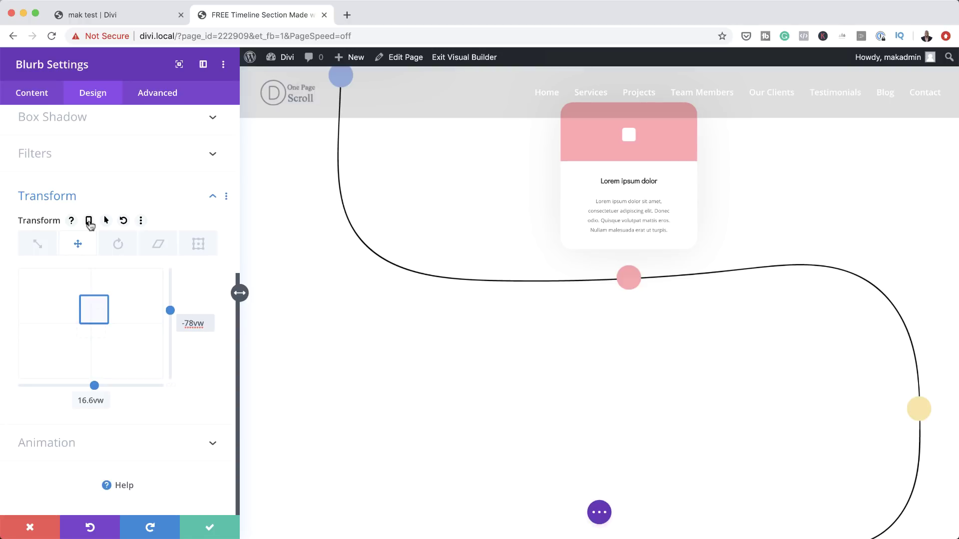
# Set the pink blurb's tablet translation to 0vw on both axes, check the phone layout and save the module.
pyautogui.click(89, 222)
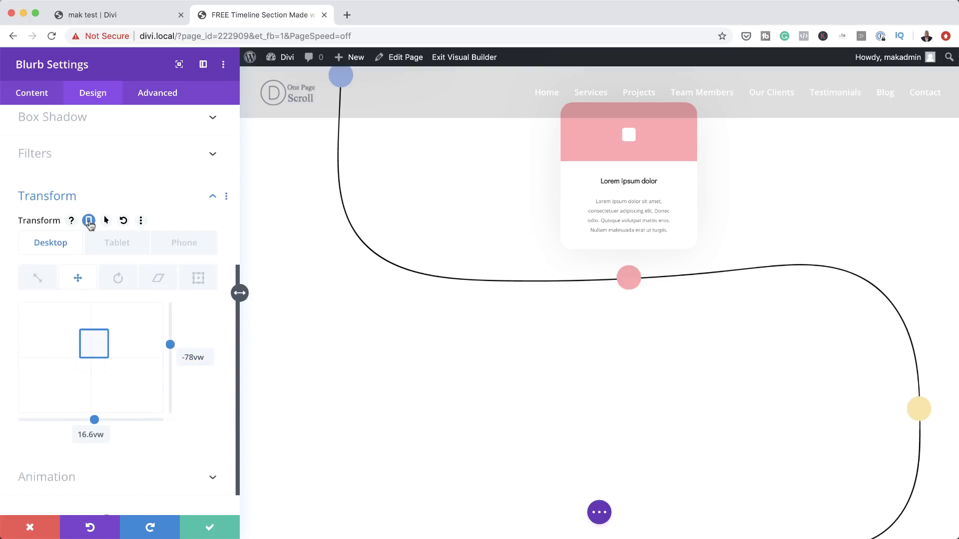
pyautogui.click(131, 246)
pyautogui.click(204, 358)
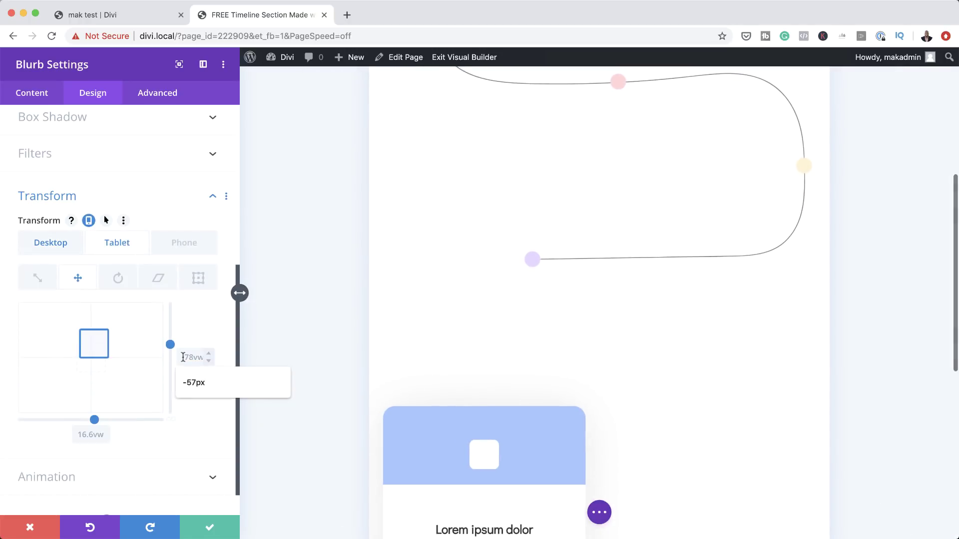
pyautogui.press('super+a')
pyautogui.write('0vw')
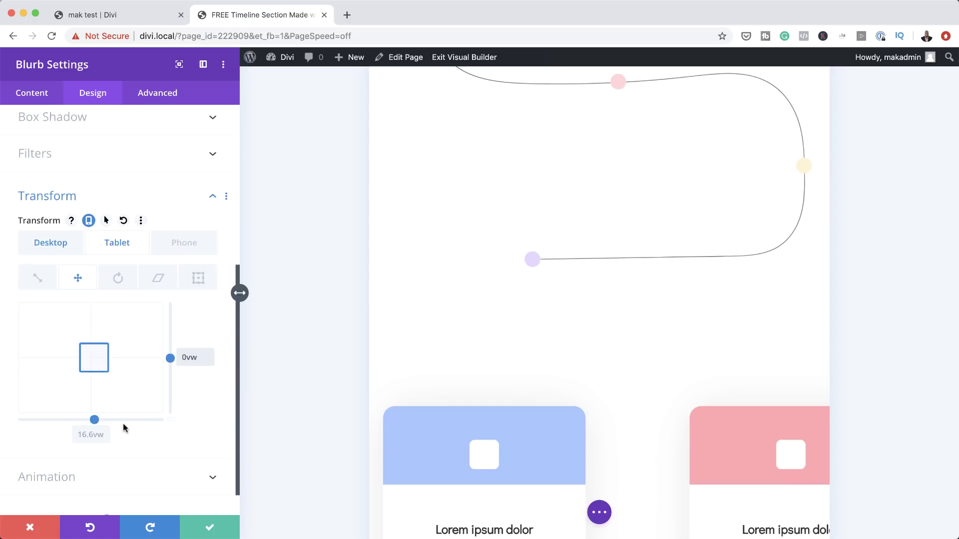
pyautogui.click(92, 438)
pyautogui.write('0')
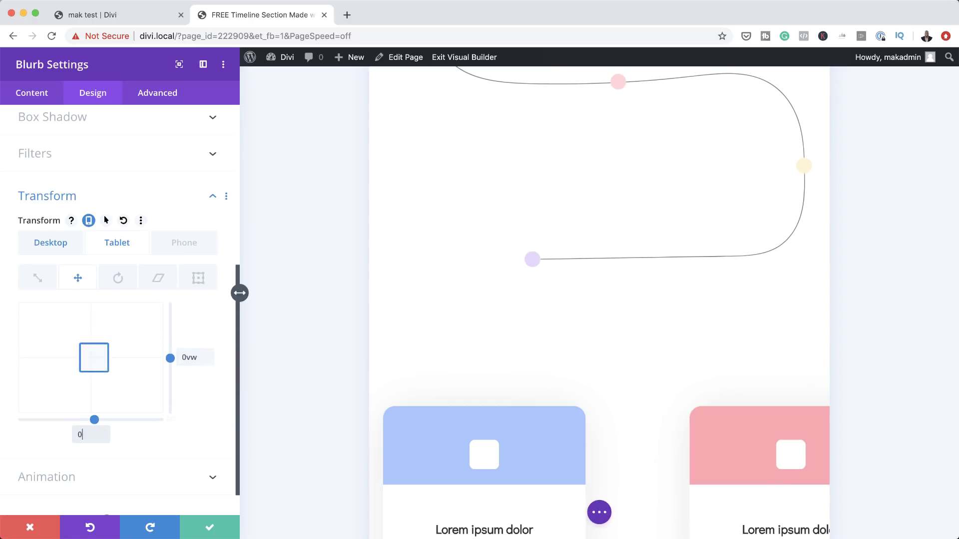
pyautogui.write('vw')
pyautogui.click(185, 244)
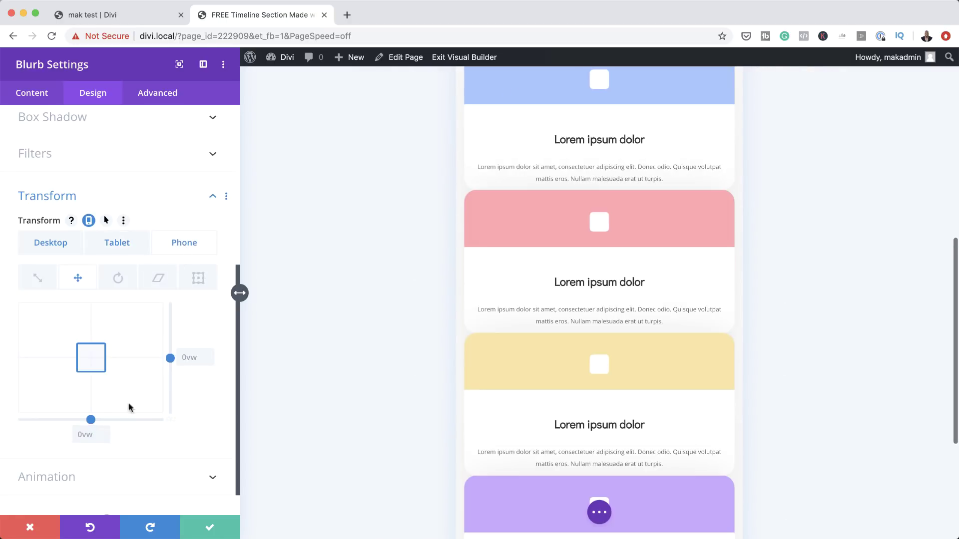
pyautogui.click(50, 245)
pyautogui.scroll(-4, 398, 396)
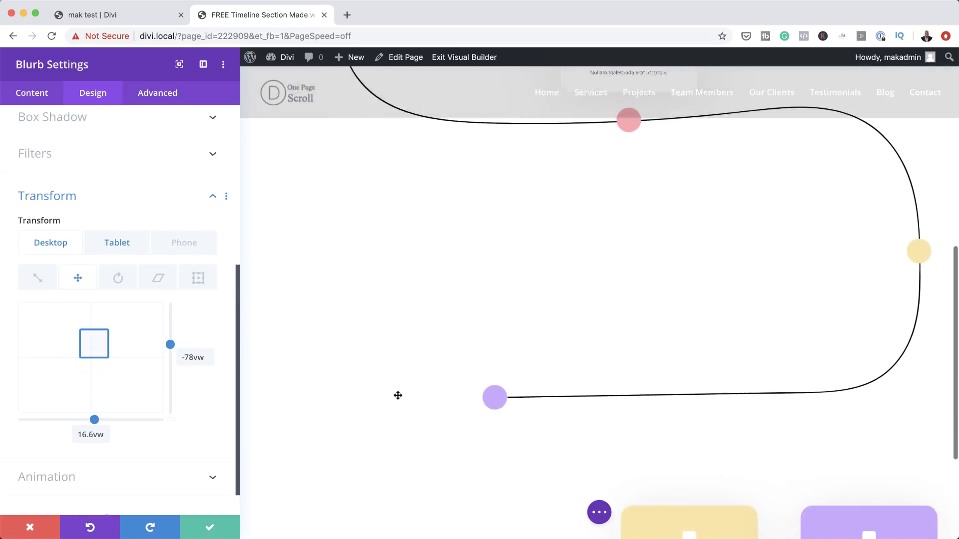
pyautogui.click(207, 527)
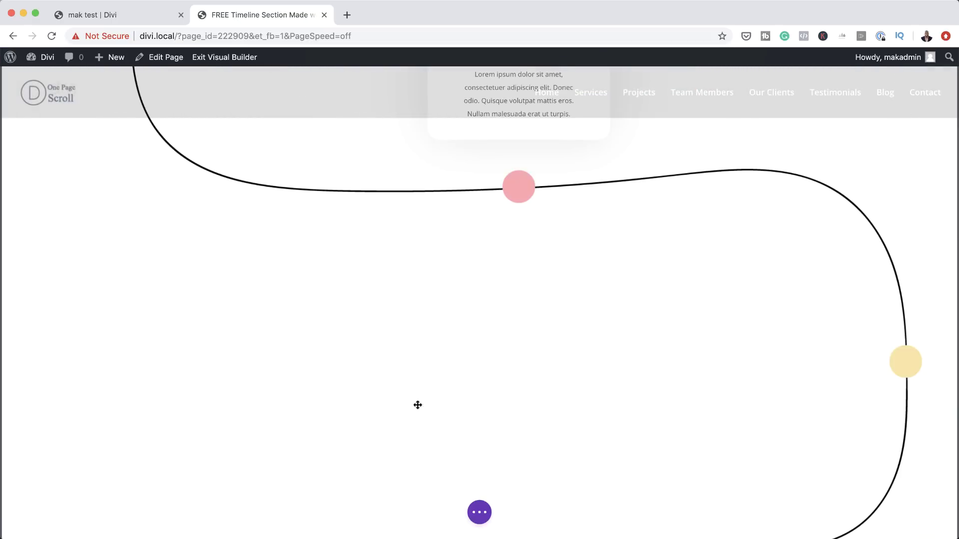
# Unlink the translation axes of the yellow blurb and move it 17vw horizontally and -46vw vertically beside the yellow timeline dot.
pyautogui.scroll(-5, 440, 394)
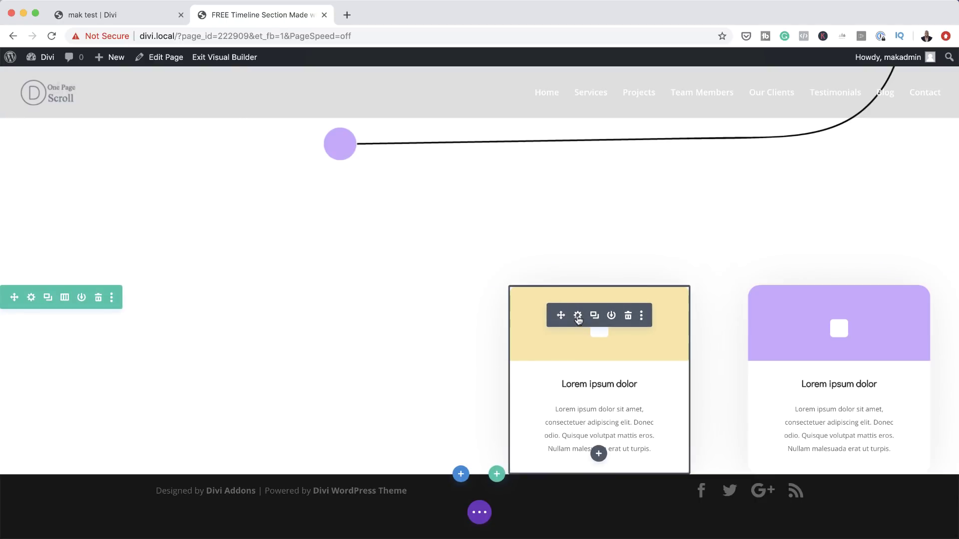
pyautogui.click(579, 316)
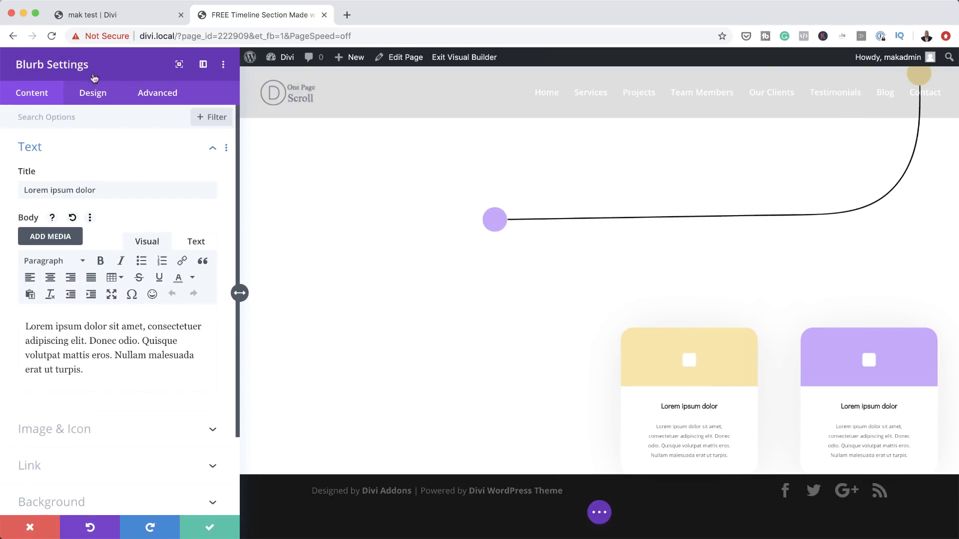
pyautogui.click(94, 94)
pyautogui.scroll(-3, 79, 350)
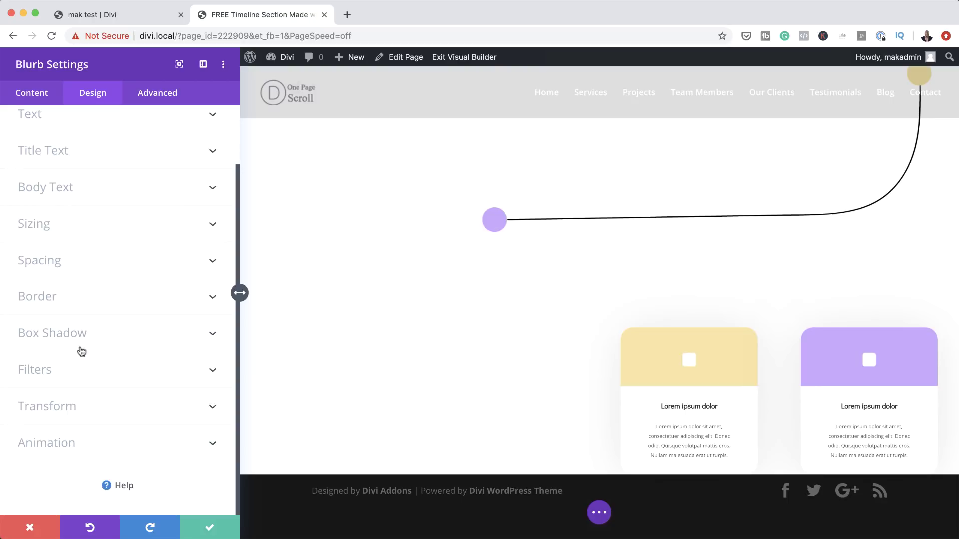
pyautogui.click(63, 410)
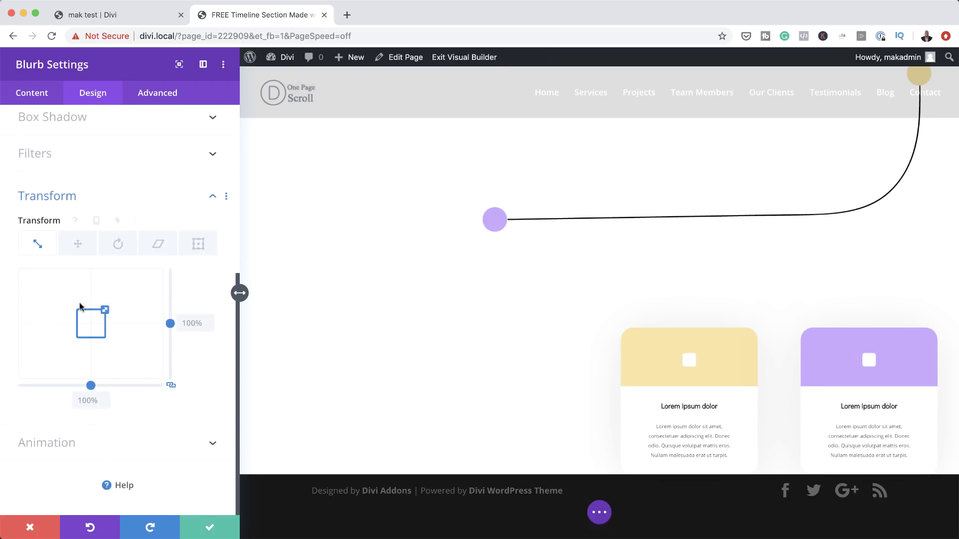
pyautogui.click(79, 247)
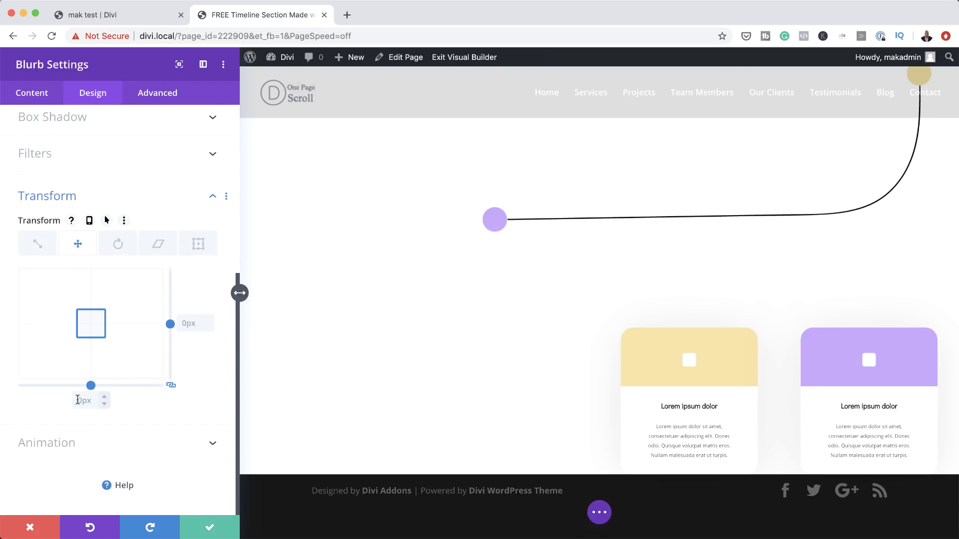
pyautogui.click(171, 387)
pyautogui.click(76, 403)
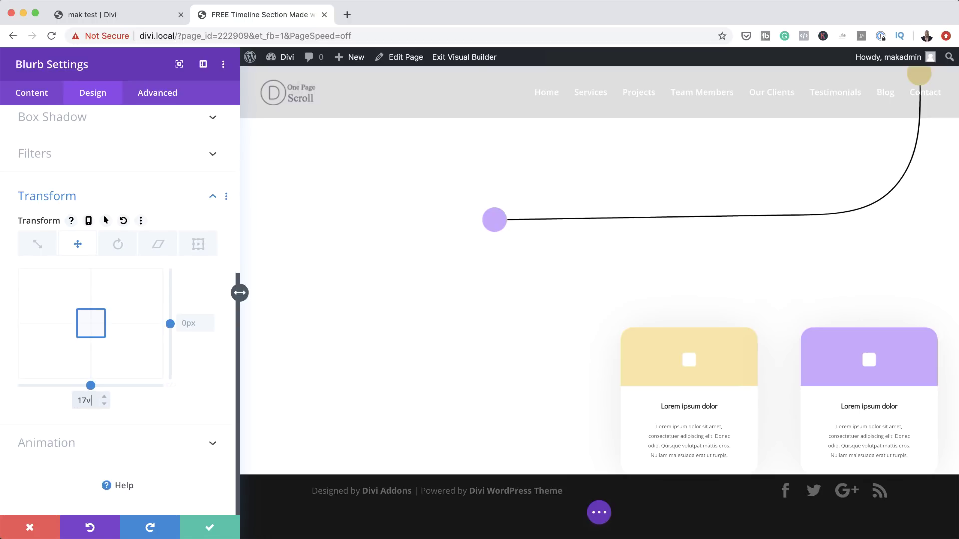
pyautogui.write('17vw')
pyautogui.click(188, 322)
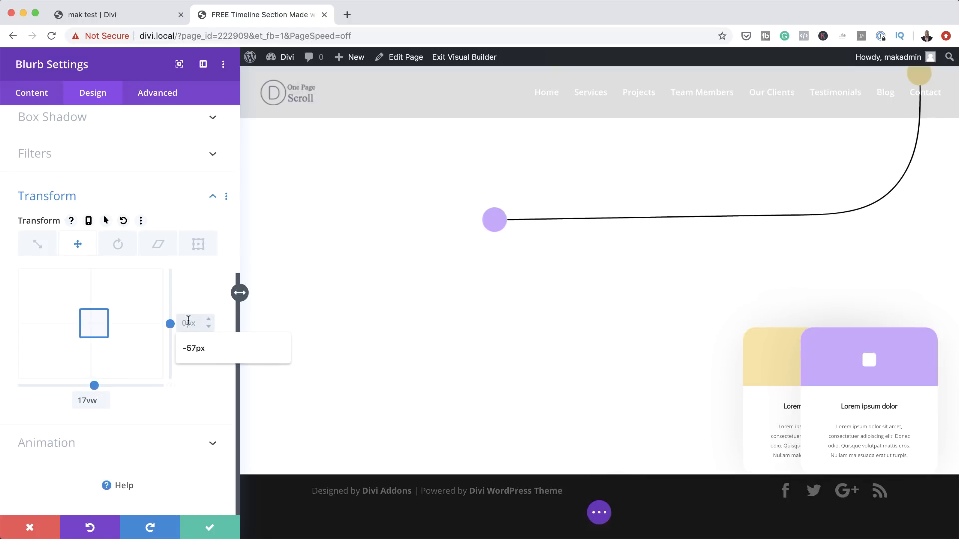
pyautogui.write('-46vw')
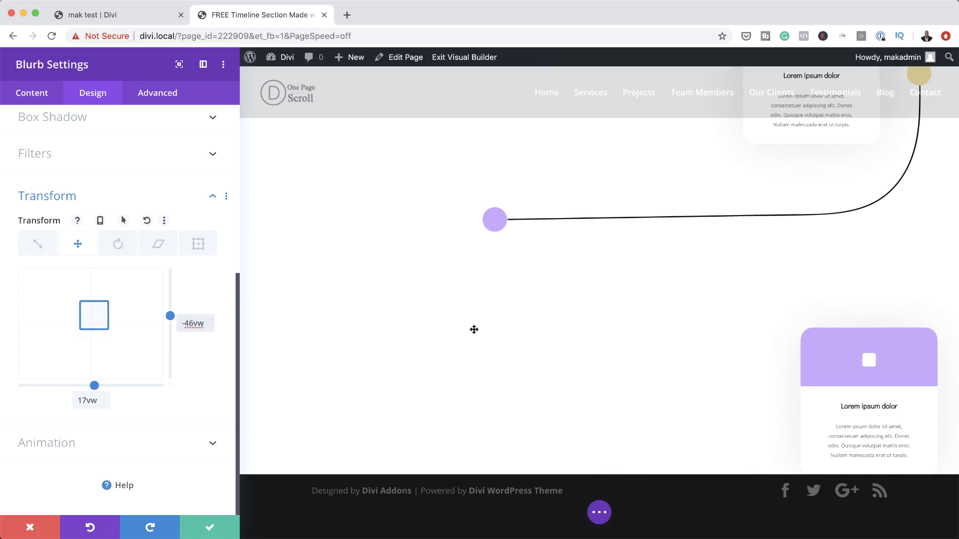
pyautogui.scroll(-10, 552, 334)
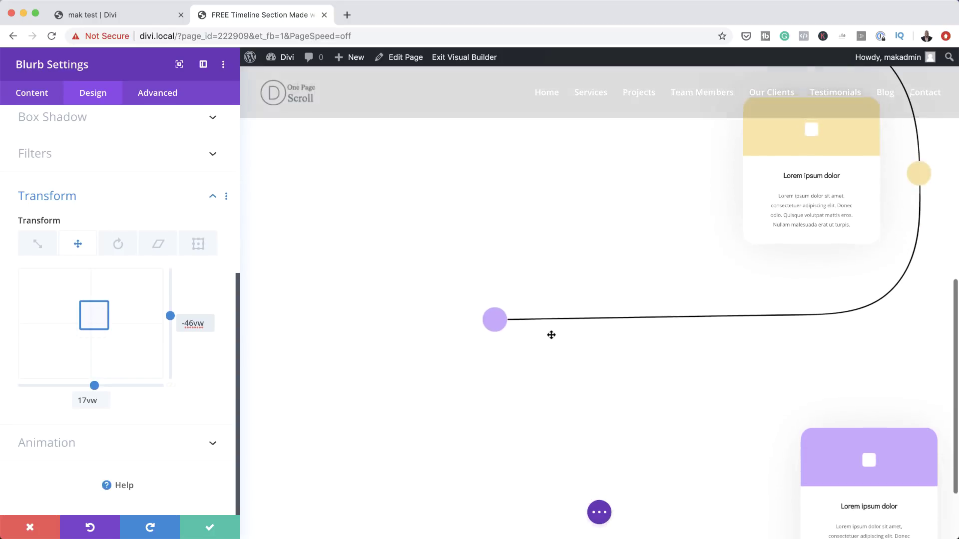
pyautogui.scroll(1, 552, 334)
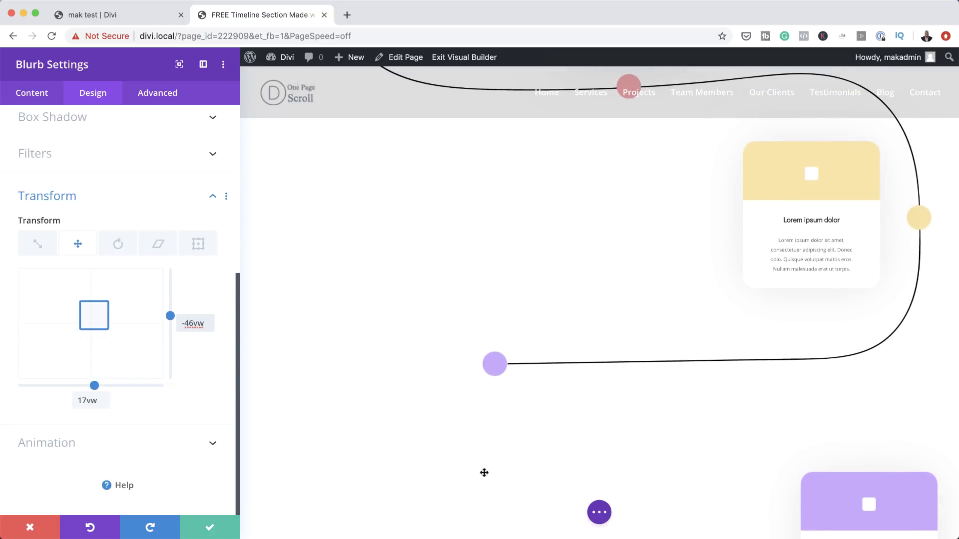
# Save the yellow blurb's settings and open the translation options of the purple blurb near the footer.
pyautogui.click(211, 523)
pyautogui.scroll(-6, 513, 447)
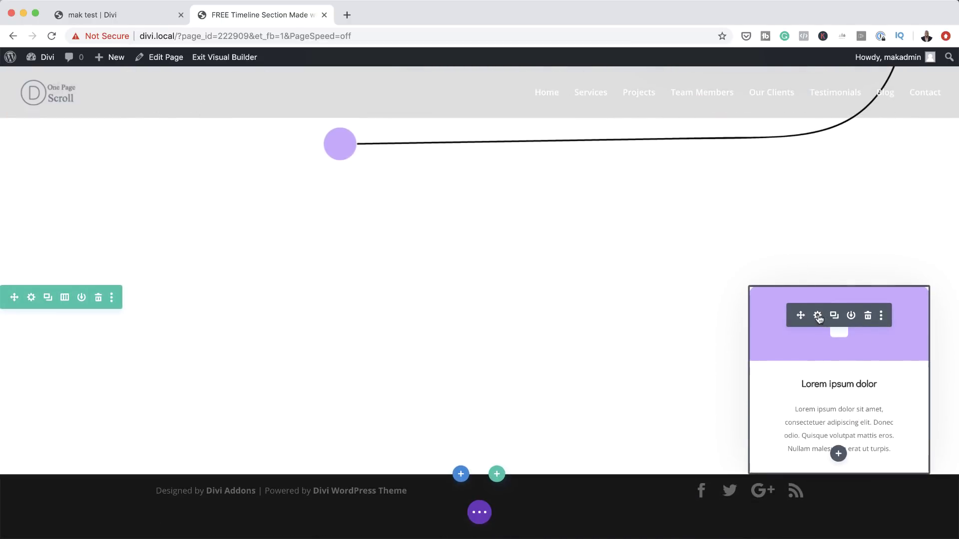
pyautogui.click(818, 316)
pyautogui.click(93, 93)
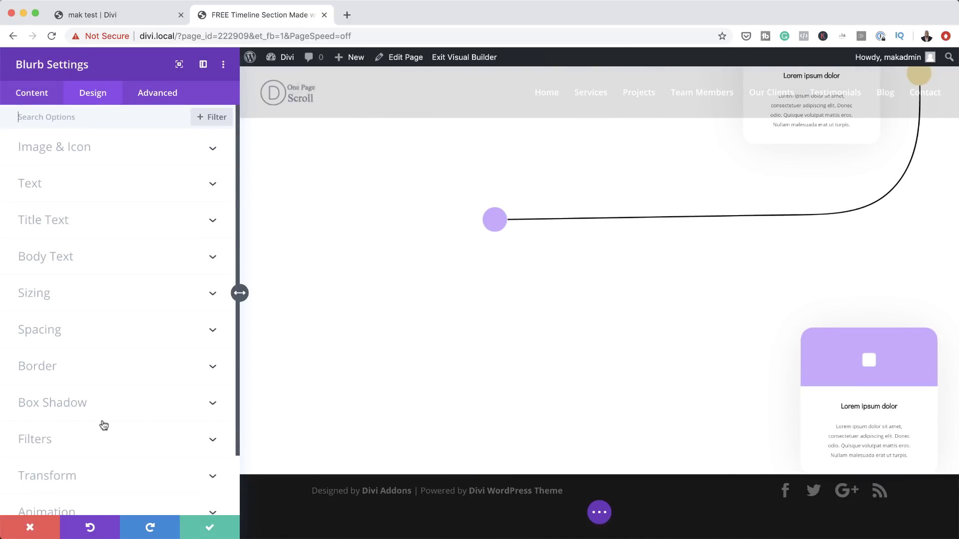
pyautogui.scroll(-2, 85, 445)
pyautogui.click(72, 419)
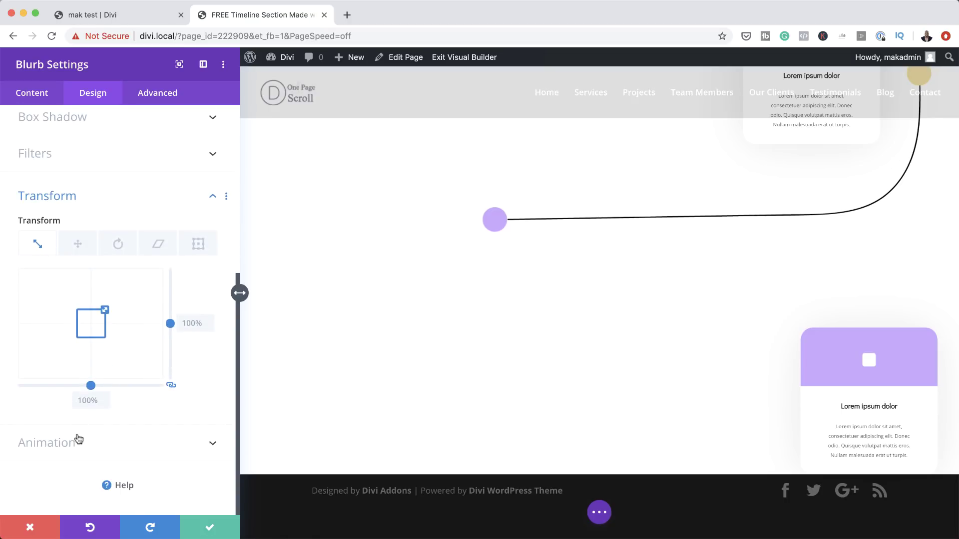
pyautogui.click(77, 244)
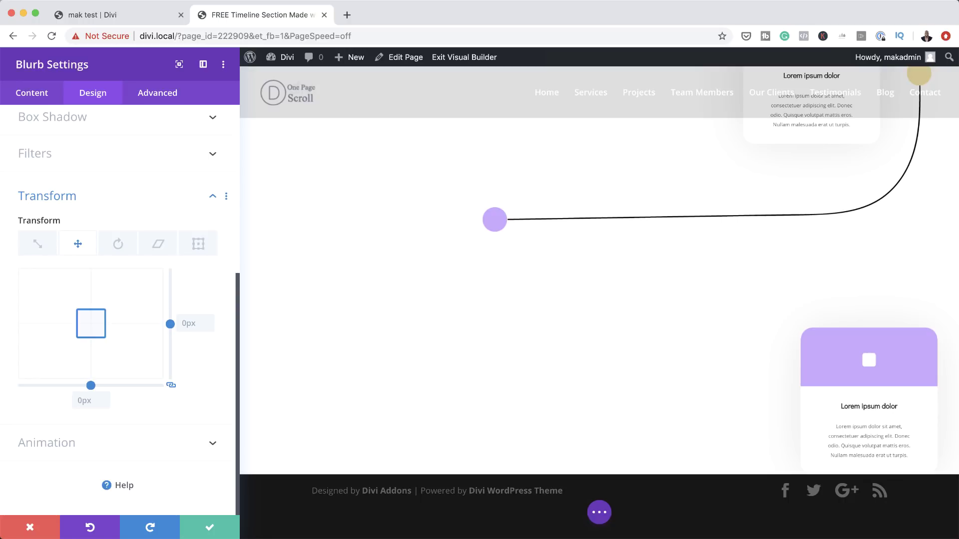
# Translate the purple blurb -66vw horizontally and -24vw vertically beside the purple timeline dot, and save the module.
pyautogui.click(92, 401)
pyautogui.click(95, 425)
pyautogui.click(200, 324)
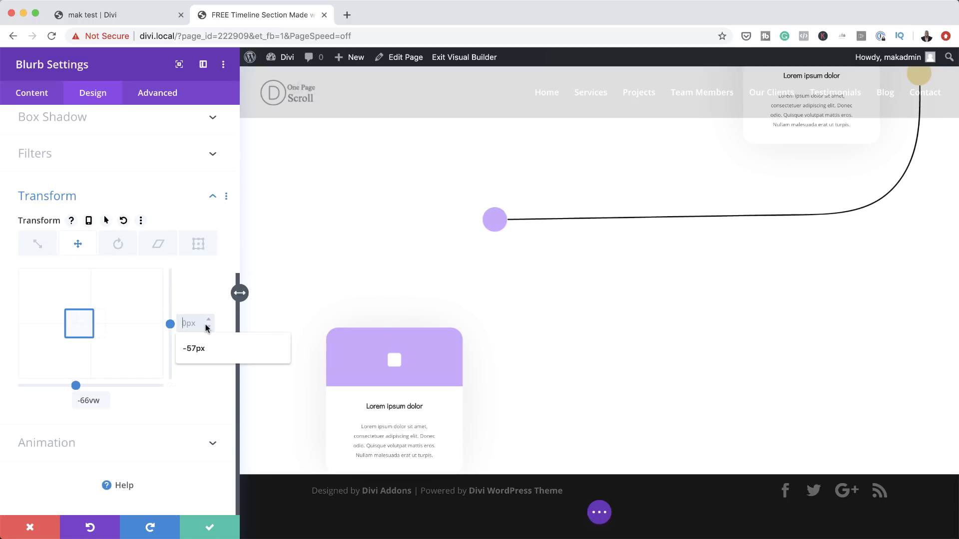
pyautogui.write('-24vw')
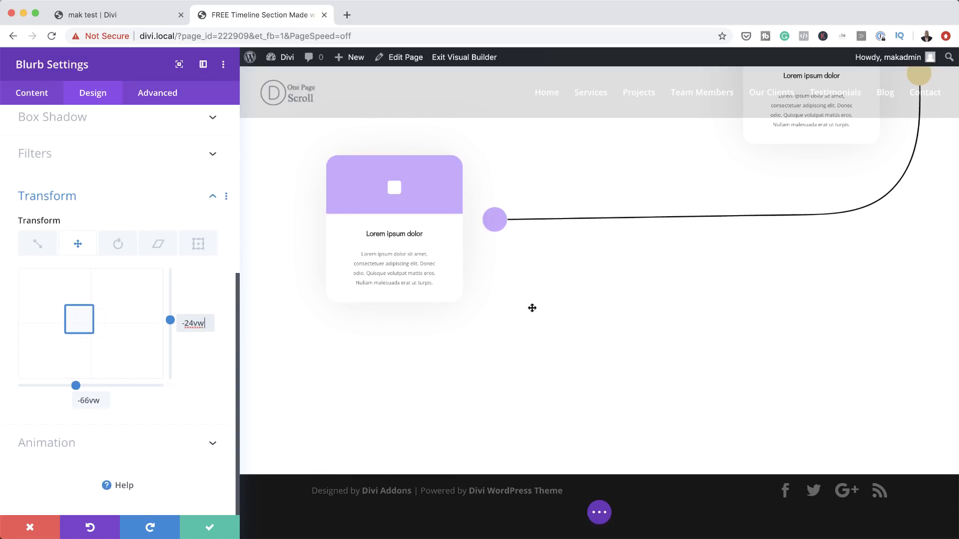
pyautogui.click(212, 528)
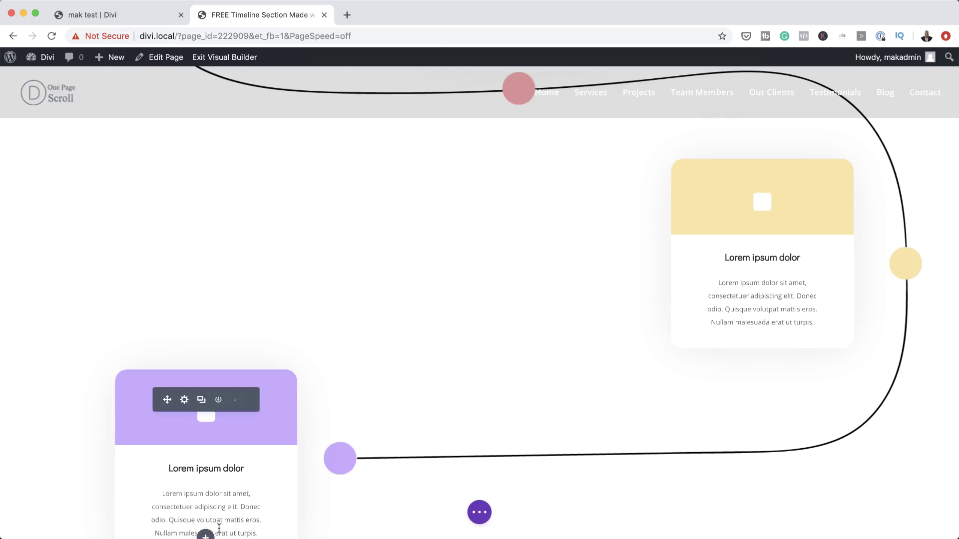
# Set the bottom margin of the row holding the blurbs to -15vw and save the row settings.
pyautogui.scroll(-6, 591, 457)
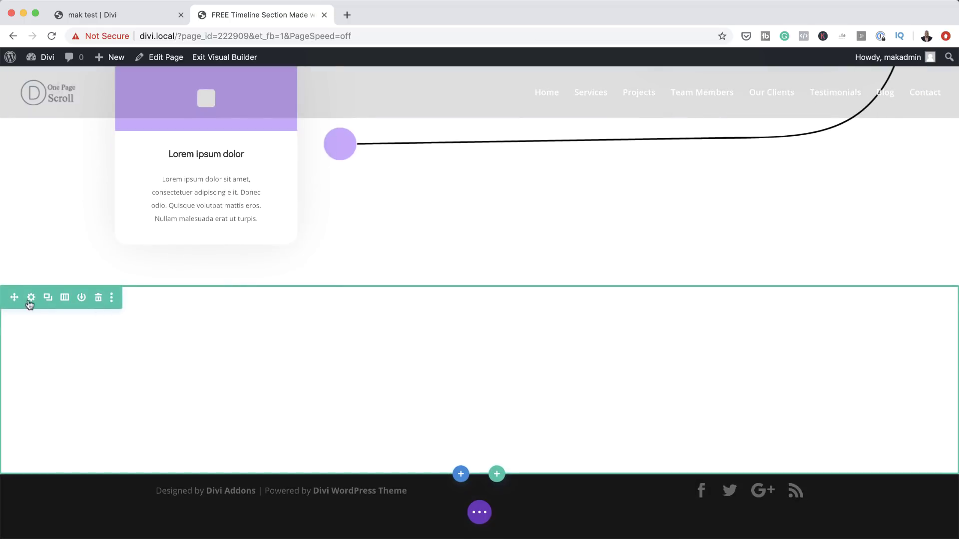
pyautogui.click(31, 299)
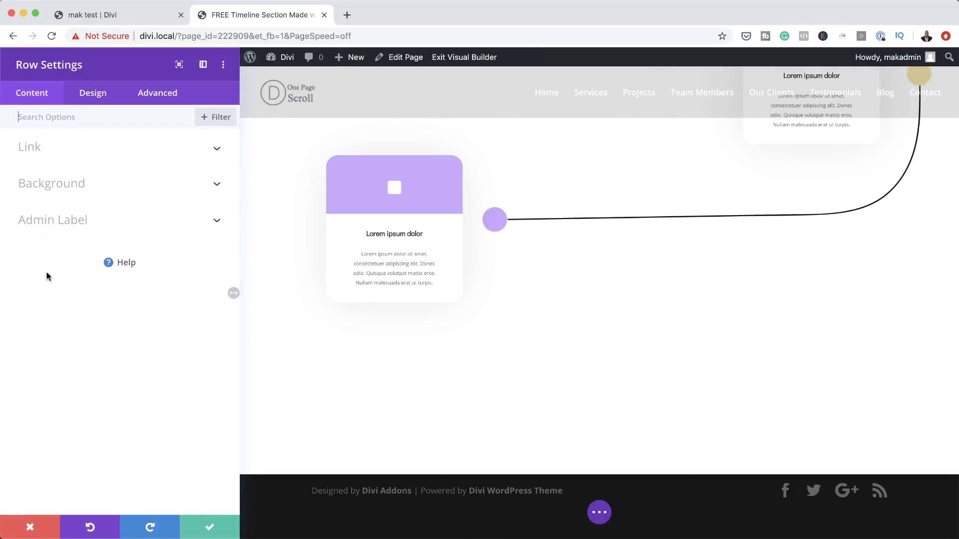
pyautogui.click(97, 100)
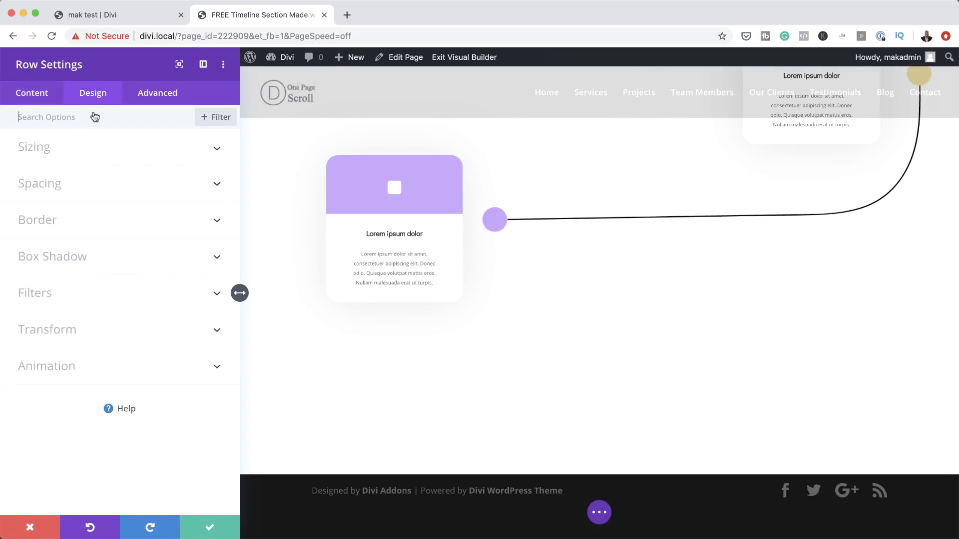
pyautogui.click(57, 188)
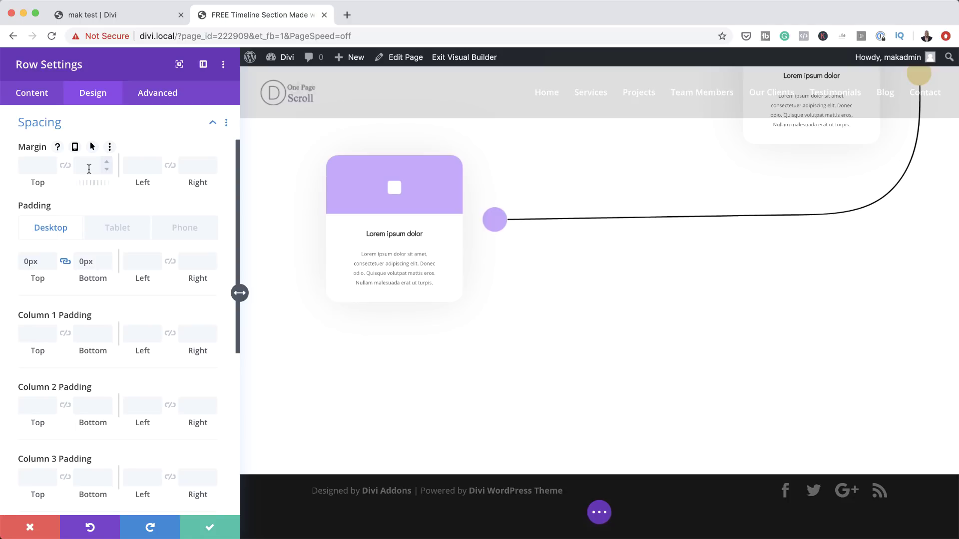
pyautogui.click(88, 170)
pyautogui.write('-15vw')
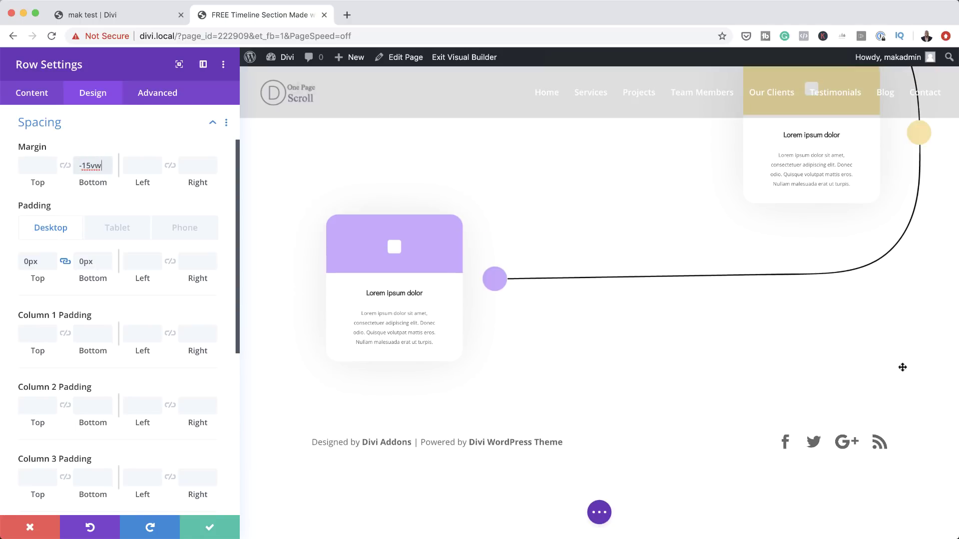
pyautogui.click(212, 525)
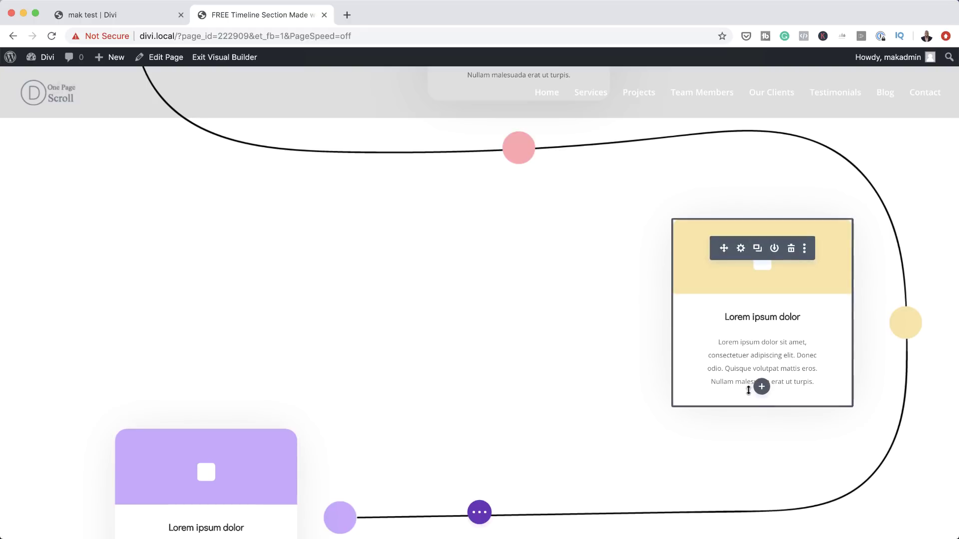
# Save the page and exit the Visual Builder.
pyautogui.scroll(10, 591, 390)
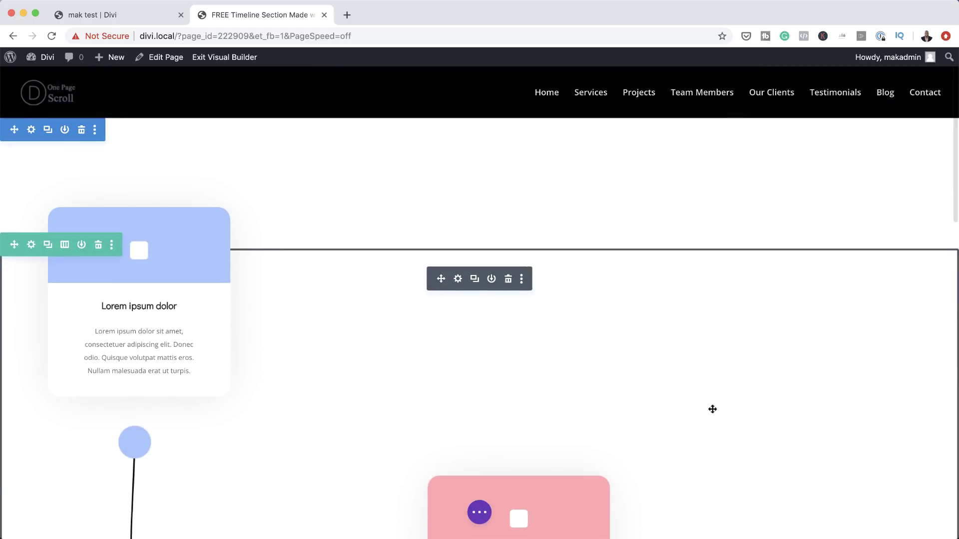
pyautogui.hotkey('ctrl', 's')
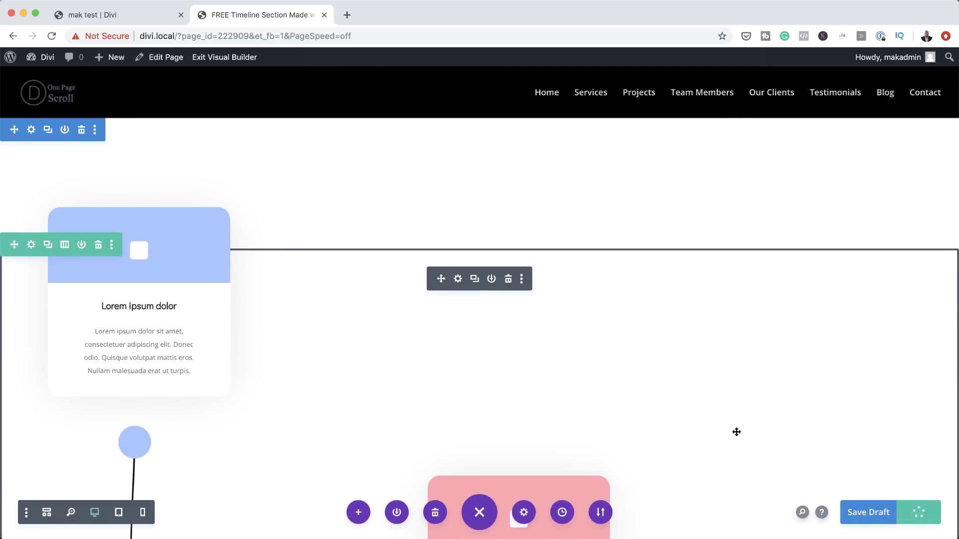
pyautogui.click(229, 57)
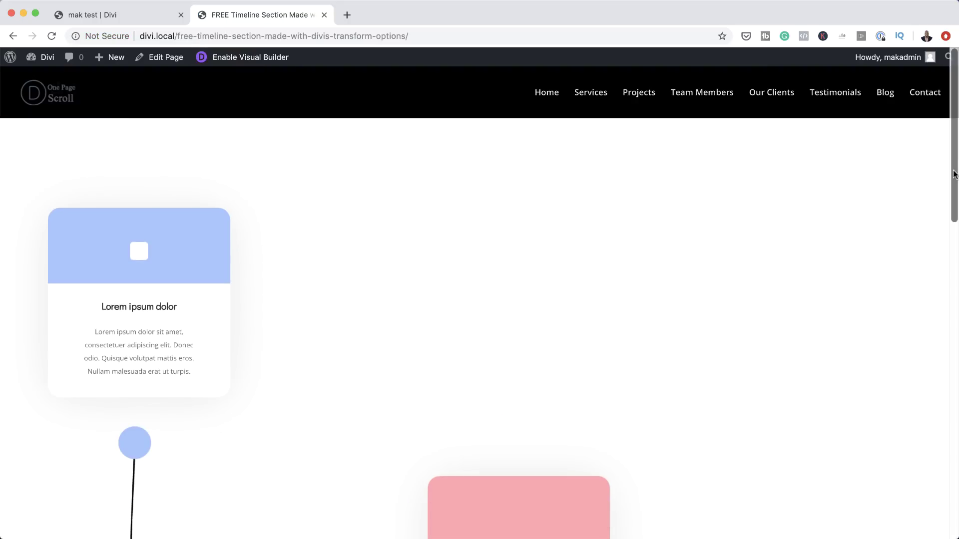
# Review the finished timeline on the live page from the blue blurb downward.
pyautogui.scroll(-3, 479, 324)
pyautogui.scroll(-5, 956, 272)
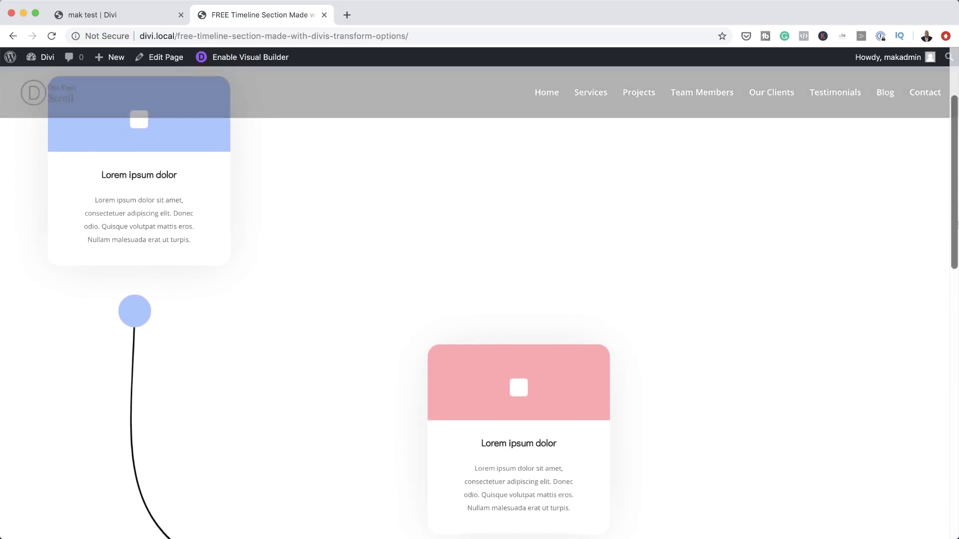
pyautogui.moveTo(955, 272); pyautogui.dragTo(946, 424)
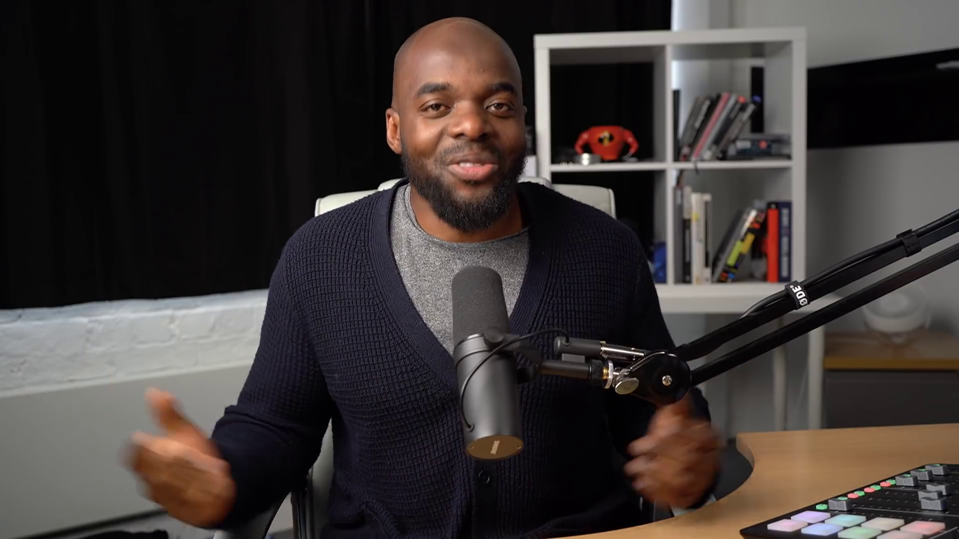